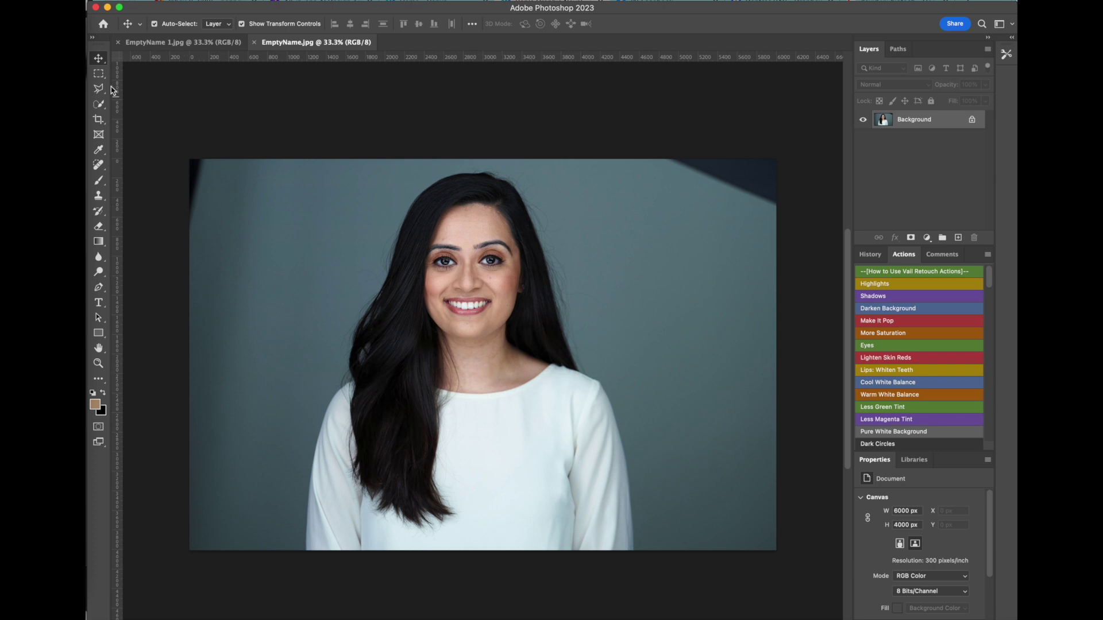
- Copy a rectangular area of about 1337 x 1966 px covering the hair-free neck side and shoulder to a new layer
{"action": "left_click", "coordinate": [99, 74]}
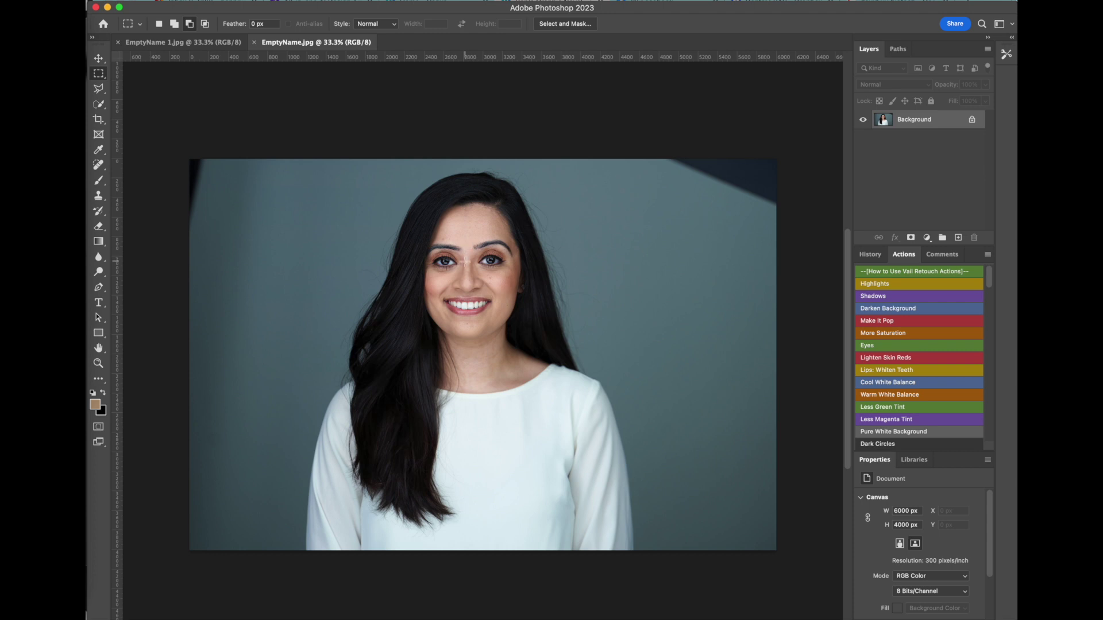
{"action": "left_click_drag", "start_coordinate": [469, 259], "coordinate": [598, 450]}
{"action": "key", "text": "super+j"}
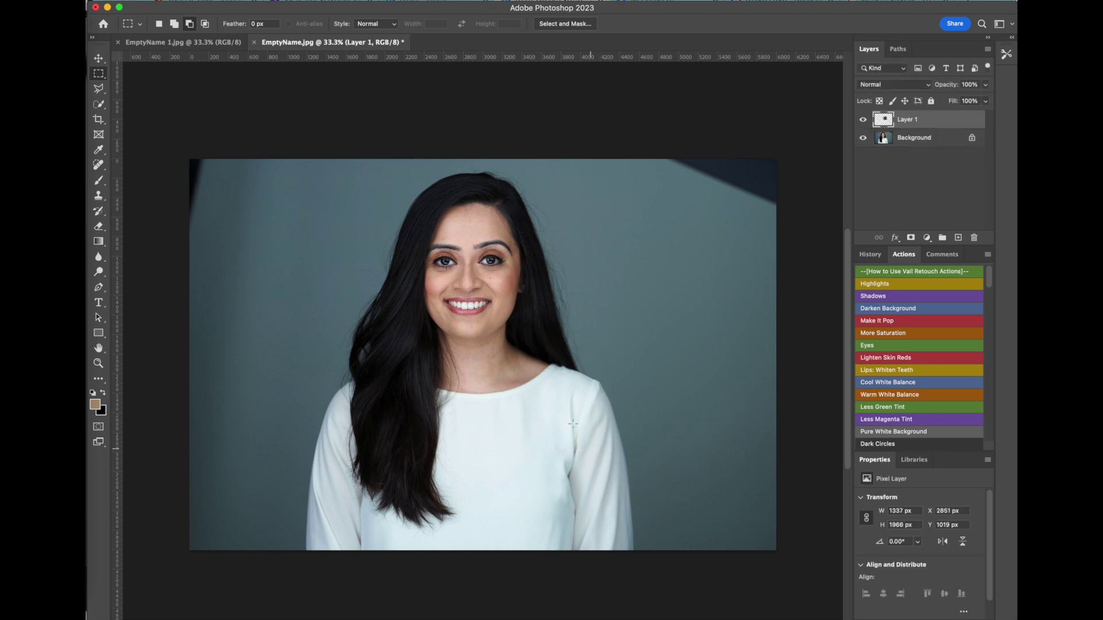
- Flip the copied patch horizontally by setting its width to -100% with Free Transform
{"action": "left_click", "coordinate": [99, 58]}
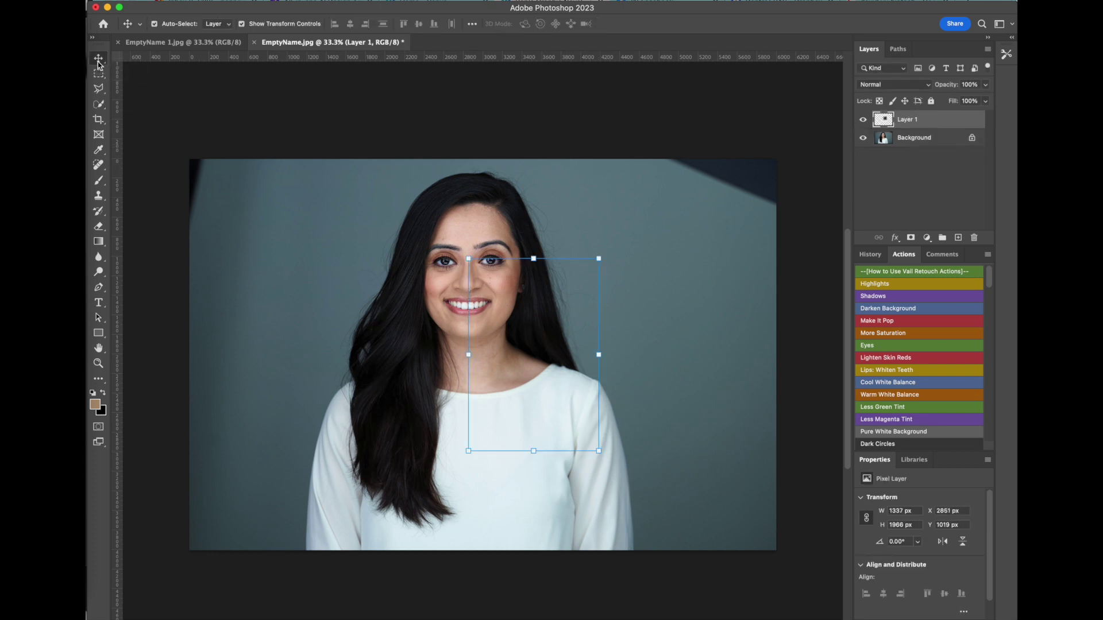
{"action": "left_click", "coordinate": [468, 259]}
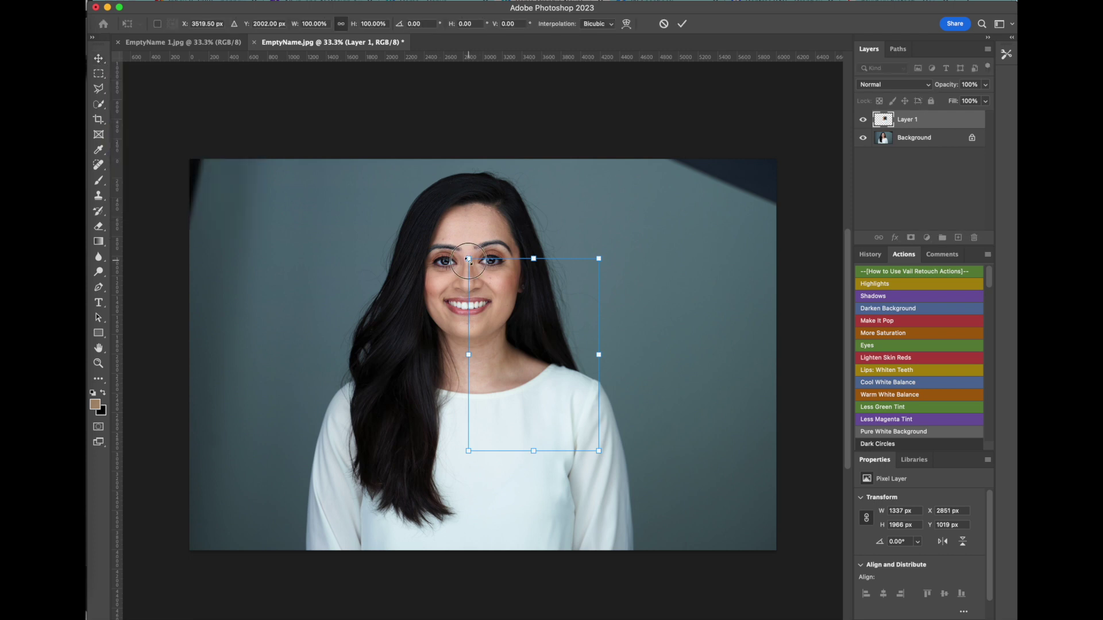
{"action": "left_click", "coordinate": [302, 24]}
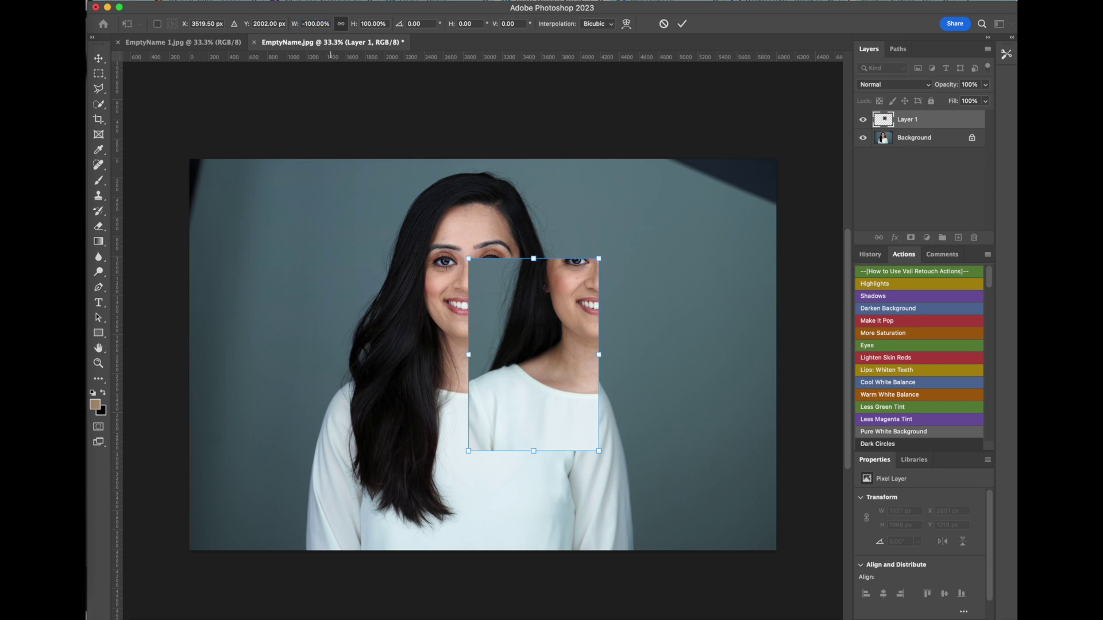
- Lower the patch layer's opacity to 75% and move the patch over the hair-covered side of the neck
{"action": "left_click_drag", "start_coordinate": [566, 399], "coordinate": [435, 412]}
{"action": "left_click_drag", "start_coordinate": [955, 85], "coordinate": [937, 85]}
{"action": "left_click_drag", "start_coordinate": [432, 371], "coordinate": [400, 355]}
{"action": "key", "text": "super+equal"}
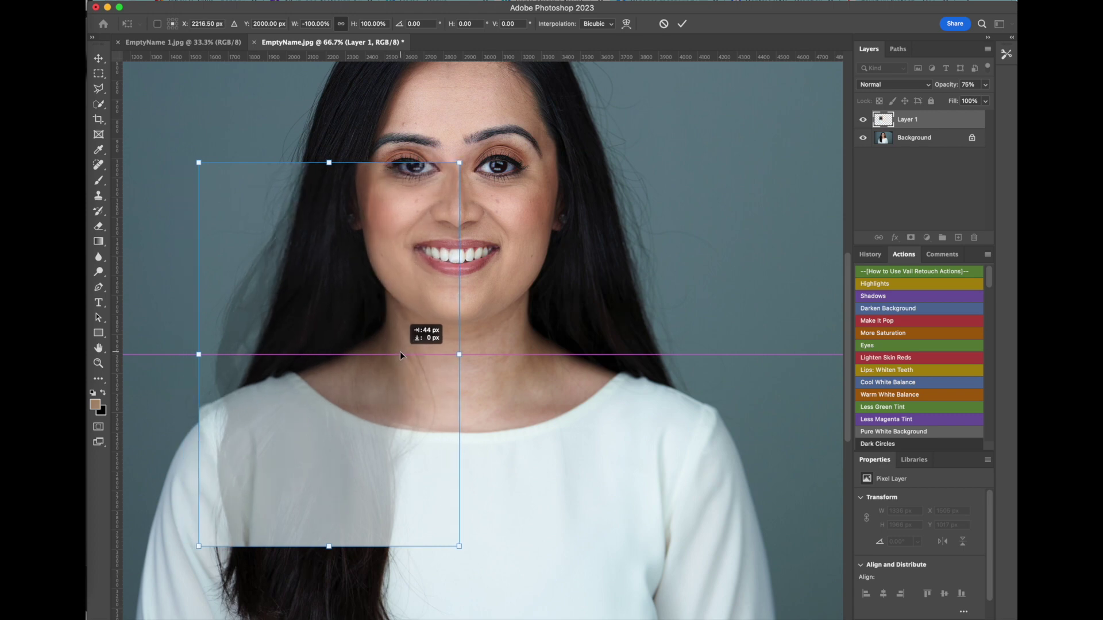
{"action": "left_click_drag", "start_coordinate": [401, 355], "coordinate": [400, 355]}
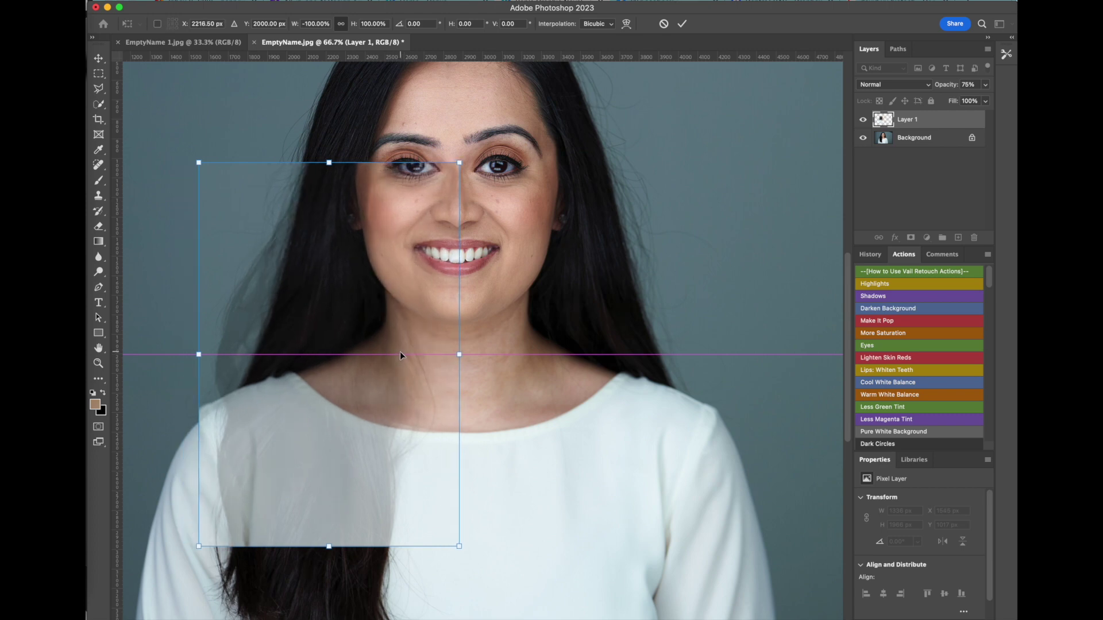
- Nudge the patch vertically to line it up with the face and neckline, and apply the transform
{"action": "key", "text": "Down"}
{"action": "key", "text": "Down"}
{"action": "key", "text": "Down"}
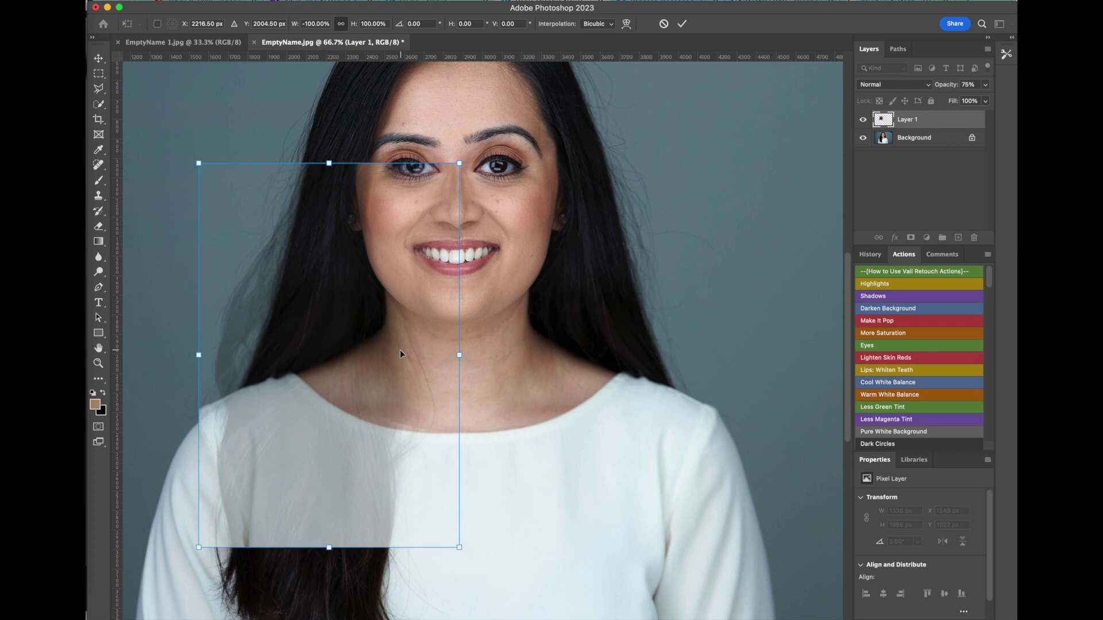
{"action": "key", "text": "Up"}
{"action": "key", "text": "Up"}
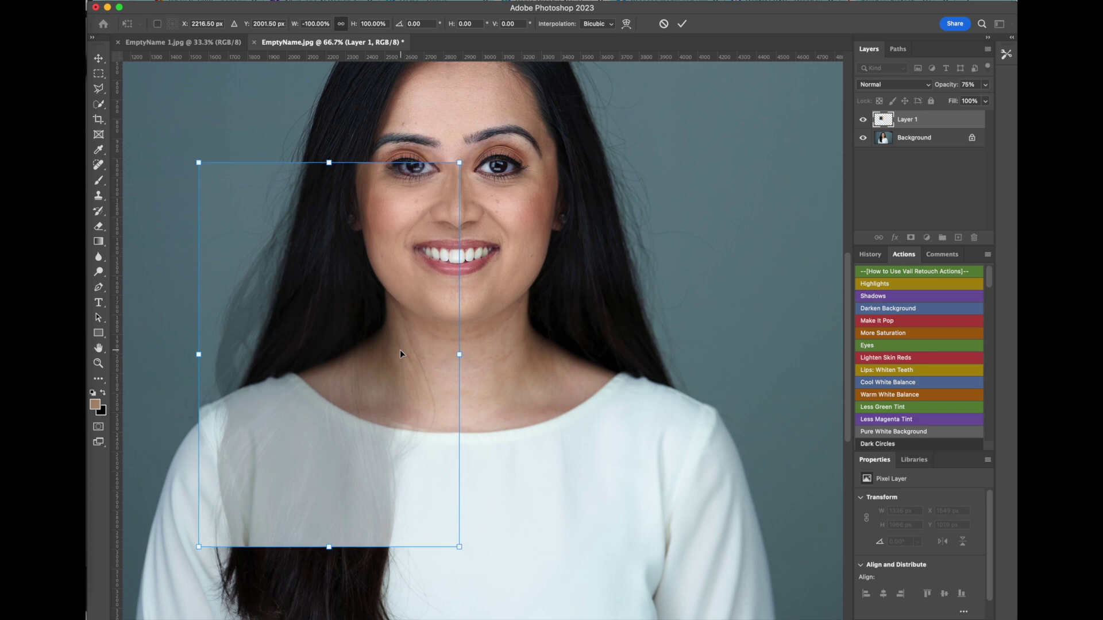
{"action": "key", "text": "Return"}
{"action": "left_click", "coordinate": [599, 226]}
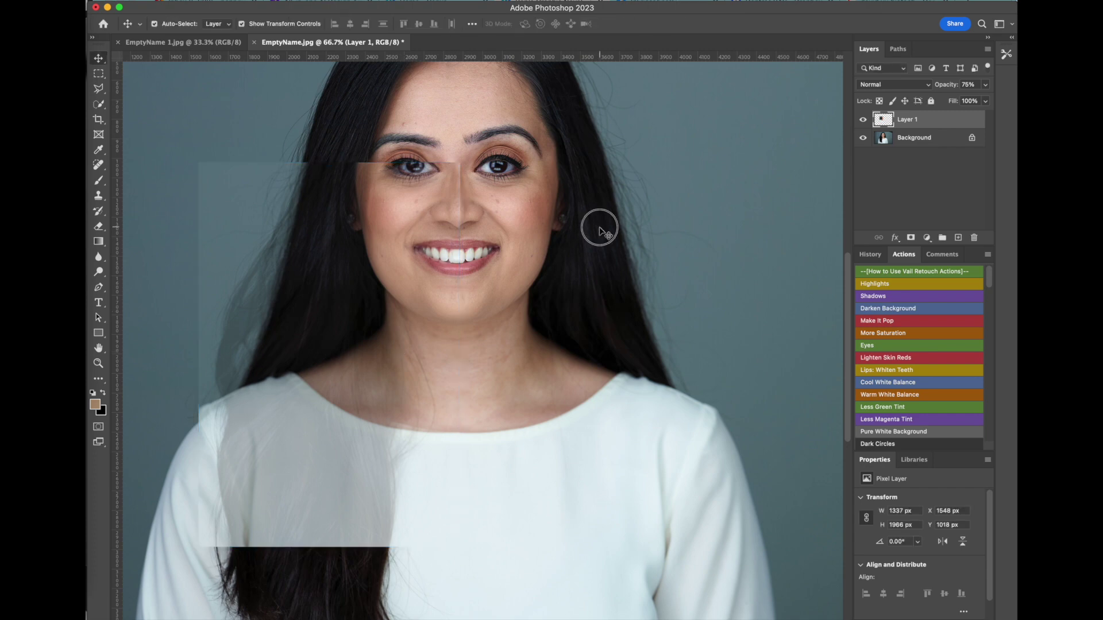
- Restore the patch layer to 100% opacity and hide it with an inverted black layer mask
{"action": "left_click", "coordinate": [903, 119]}
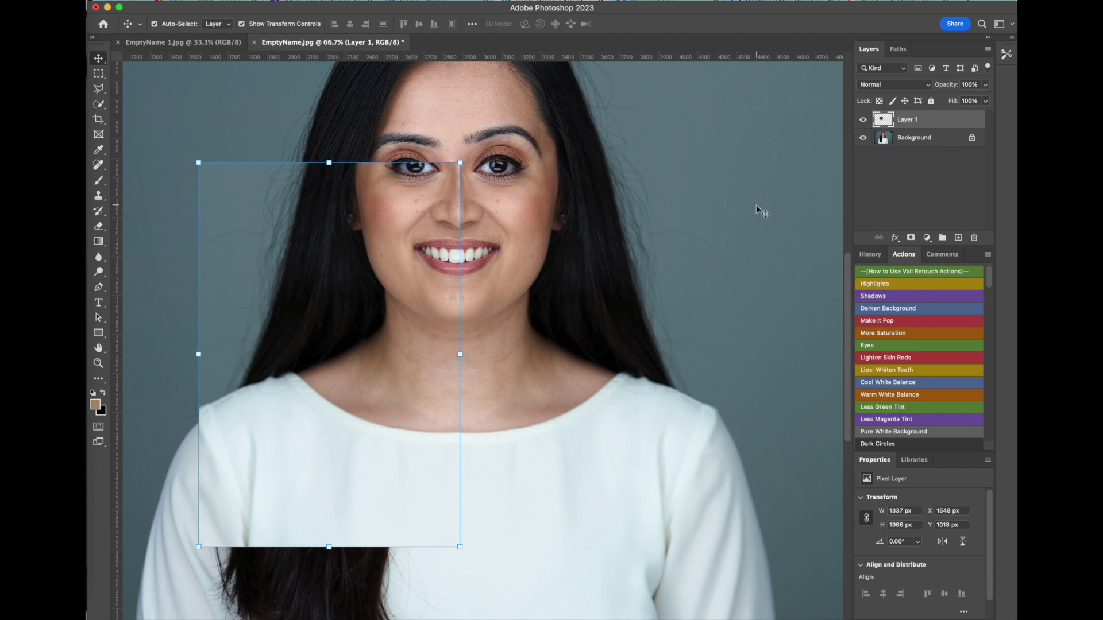
{"action": "left_click", "coordinate": [912, 237]}
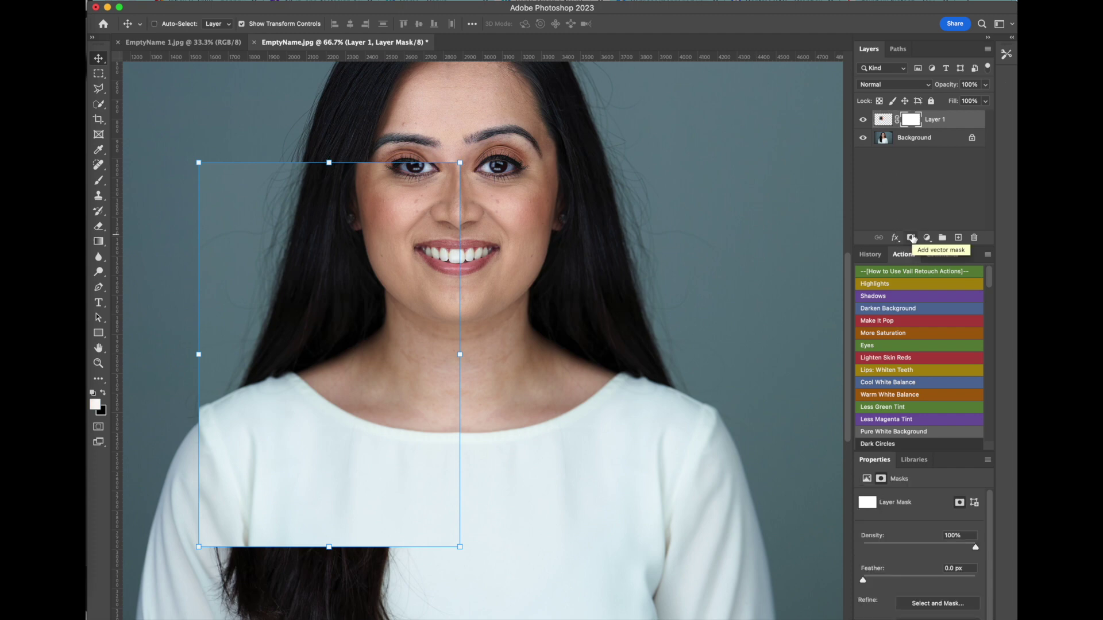
{"action": "key", "text": "super+i"}
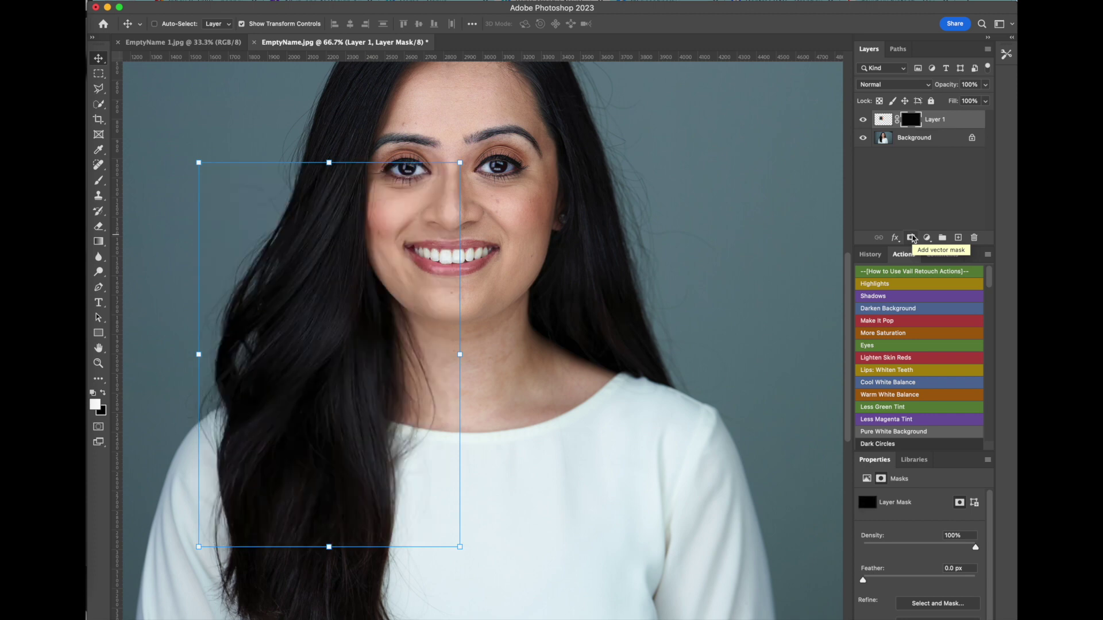
- Paint white on the mask to cover the stray hairs on the neck, reducing the soft brush to 80 px
{"action": "left_click", "coordinate": [99, 182]}
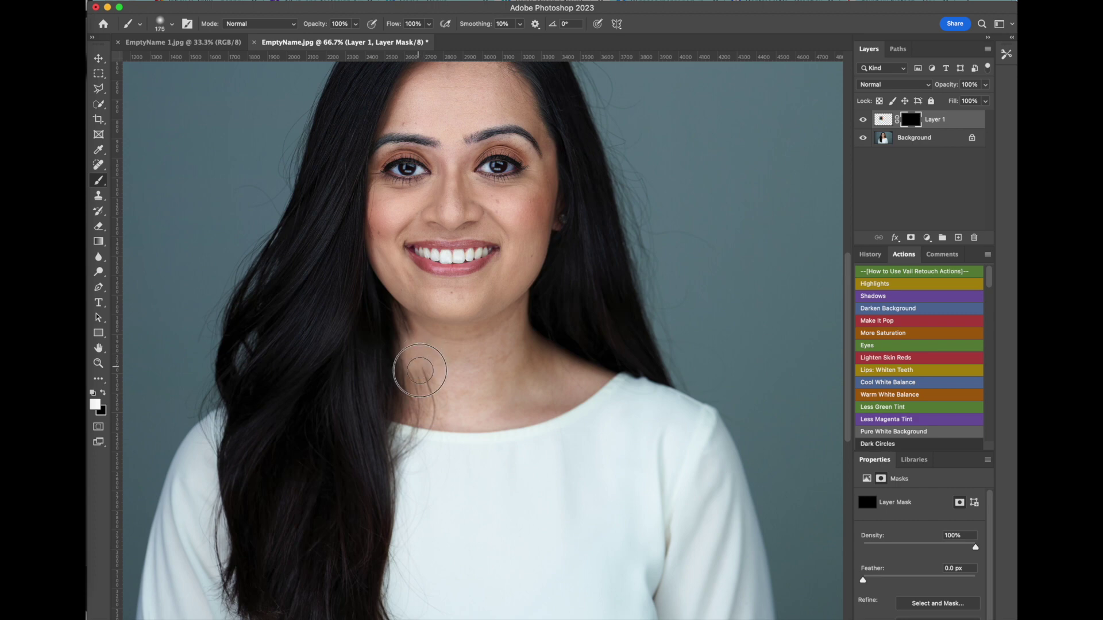
{"action": "mouse_move", "coordinate": [421, 379]}
{"action": "left_mouse_down"}
{"action": "mouse_move", "coordinate": [428, 396]}
{"action": "mouse_move", "coordinate": [420, 368]}
{"action": "left_mouse_up"}
{"action": "key", "text": "["}
{"action": "key", "text": "bracketleft"}
{"action": "key", "text": "bracketleft"}
{"action": "key", "text": "bracketleft"}
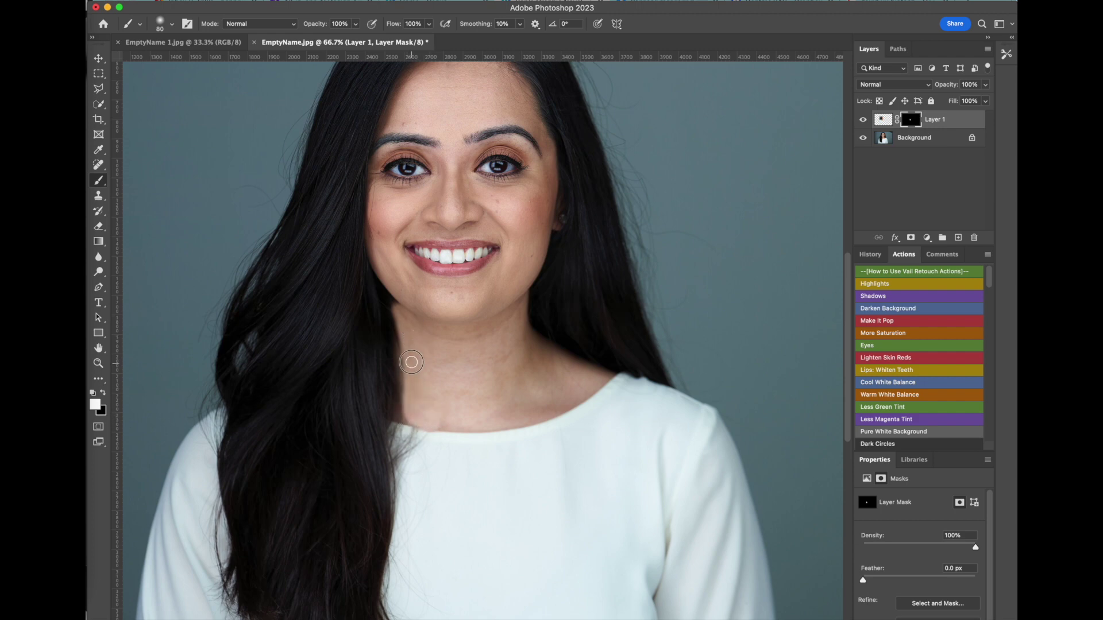
{"action": "key", "text": "super+plus"}
{"action": "scroll", "coordinate": [417, 409], "scroll_direction": "left", "scroll_amount": 3}
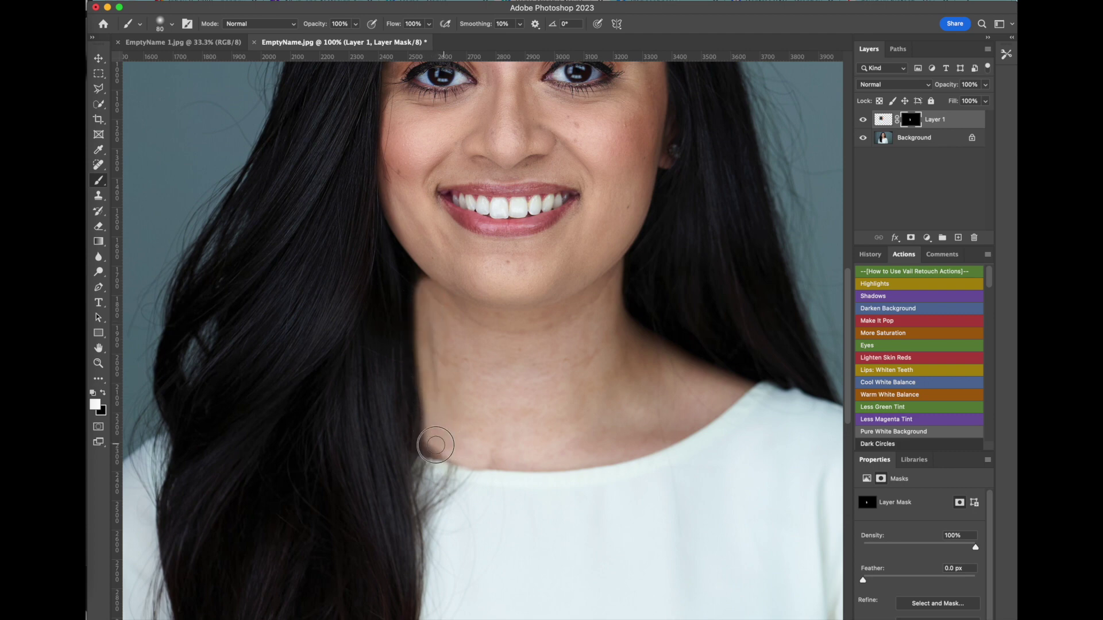
- Try to reveal more of the patch over the hair on the neck and shoulder, and undo those strokes
{"action": "left_click_drag", "start_coordinate": [461, 451], "coordinate": [460, 436]}
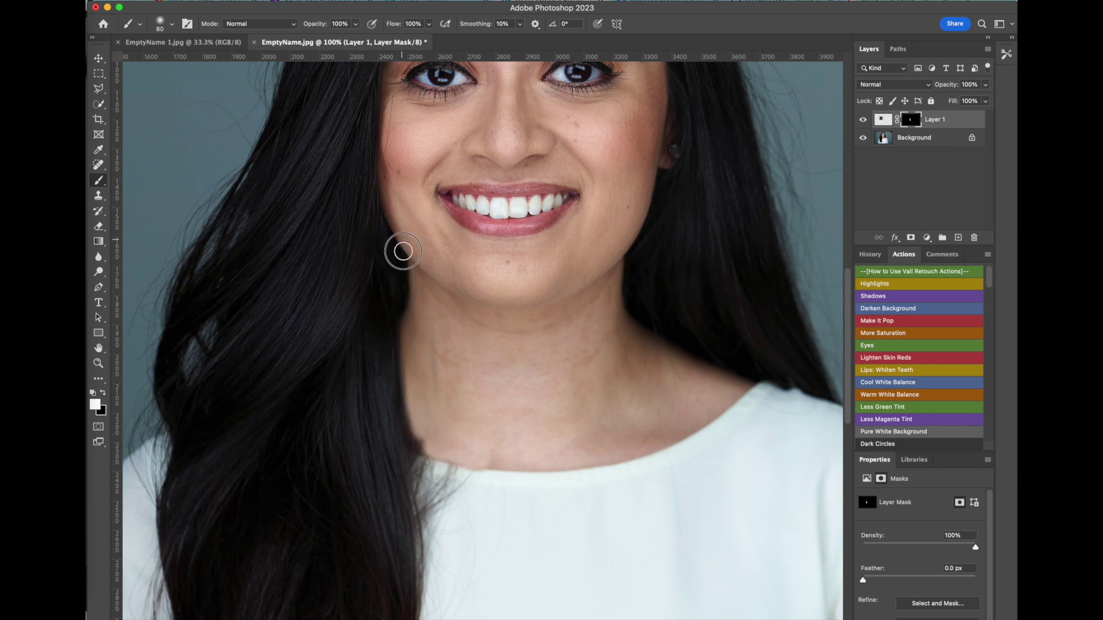
{"action": "mouse_move", "coordinate": [390, 372]}
{"action": "left_mouse_down"}
{"action": "mouse_move", "coordinate": [290, 370]}
{"action": "mouse_move", "coordinate": [330, 357]}
{"action": "mouse_move", "coordinate": [234, 384]}
{"action": "mouse_move", "coordinate": [172, 419]}
{"action": "mouse_move", "coordinate": [271, 354]}
{"action": "mouse_move", "coordinate": [231, 384]}
{"action": "mouse_move", "coordinate": [248, 408]}
{"action": "mouse_move", "coordinate": [275, 399]}
{"action": "mouse_move", "coordinate": [266, 399]}
{"action": "left_mouse_up"}
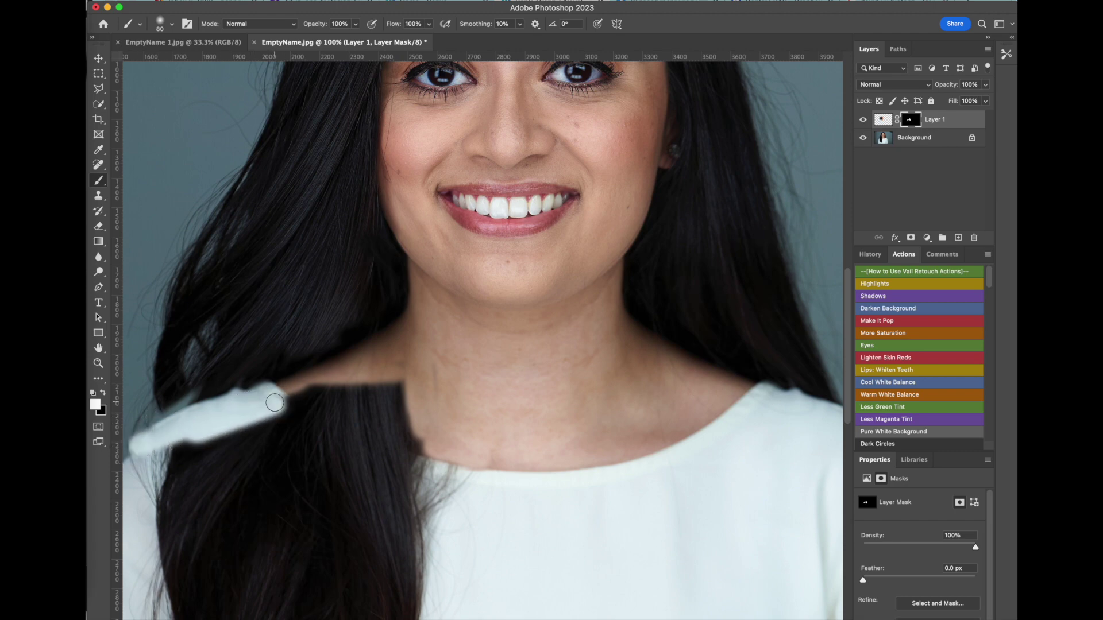
{"action": "key", "text": "super+z"}
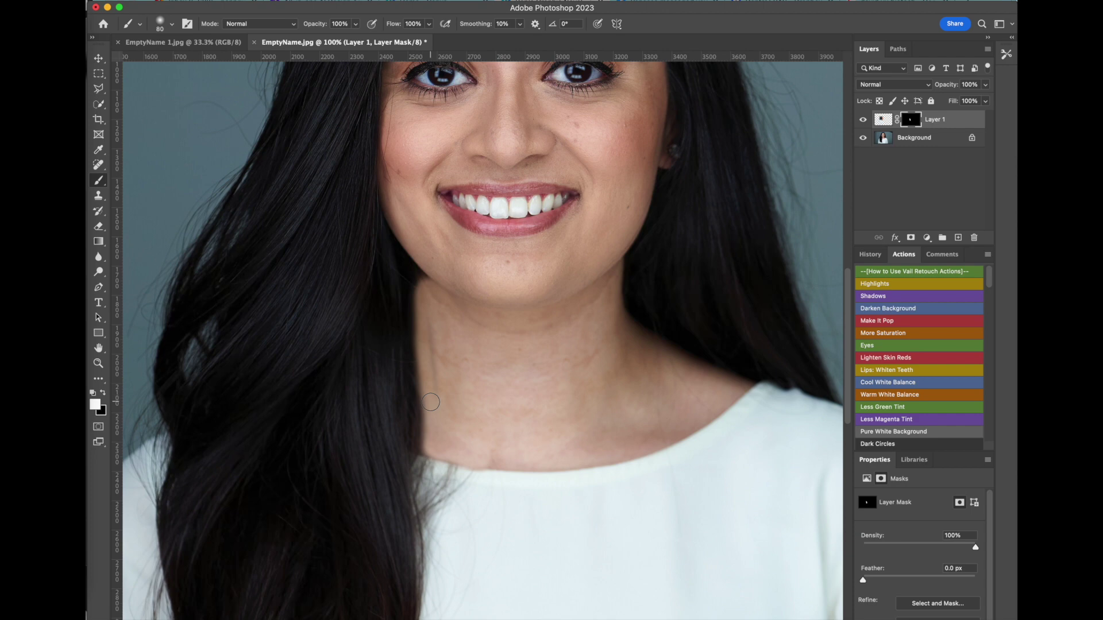
- Clean the stray hairs off the shirt's neckline beside the hair by painting on the layer mask
{"action": "key", "text": "super+minus"}
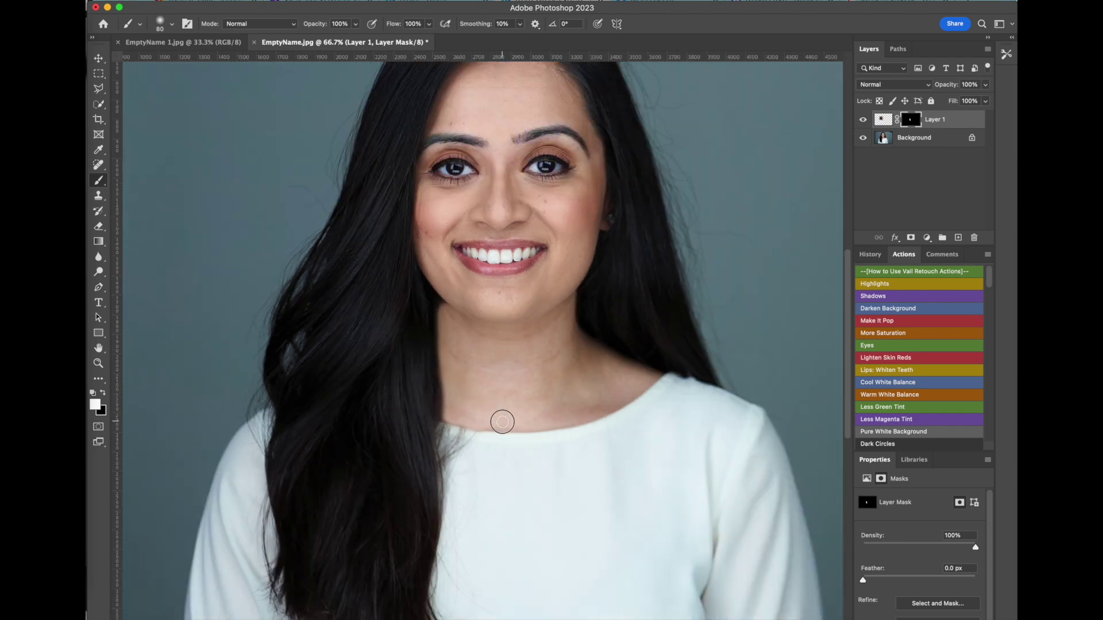
{"action": "key", "text": "super+plus"}
{"action": "key", "text": "super+plus"}
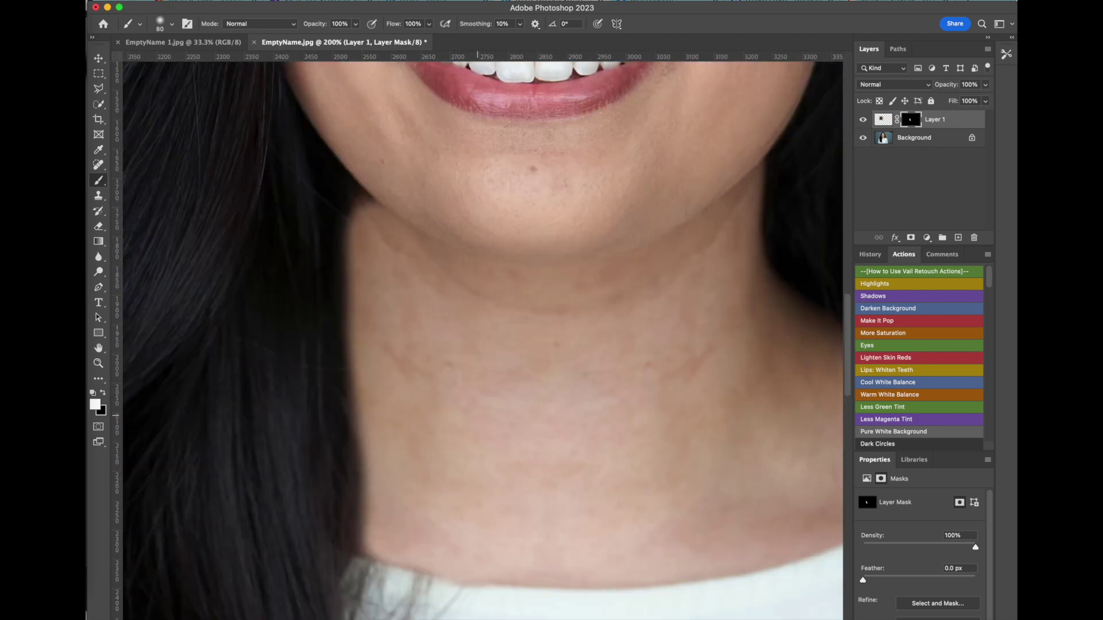
{"action": "scroll", "coordinate": [485, 438], "scroll_direction": "down", "scroll_amount": 3}
{"action": "key", "text": "x"}
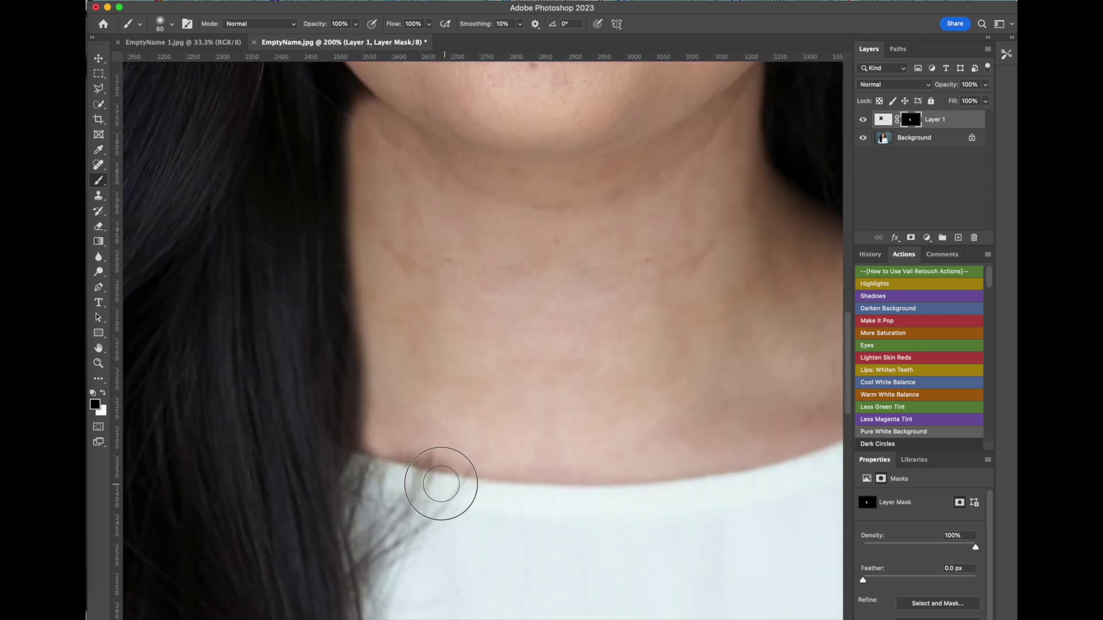
{"action": "key", "text": "x"}
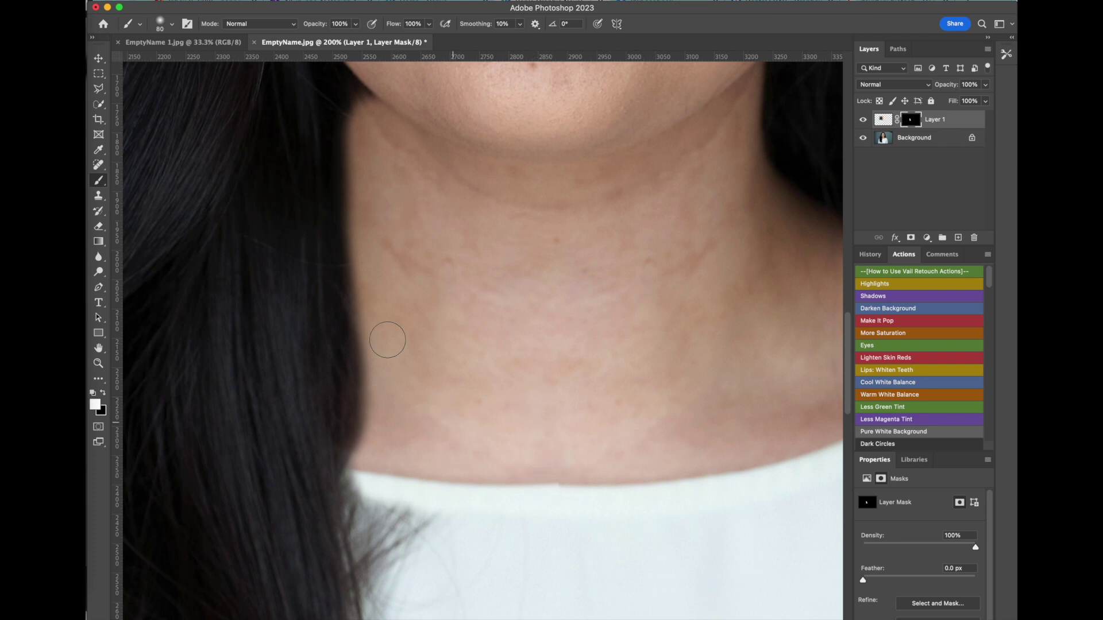
{"action": "left_click", "coordinate": [160, 1]}
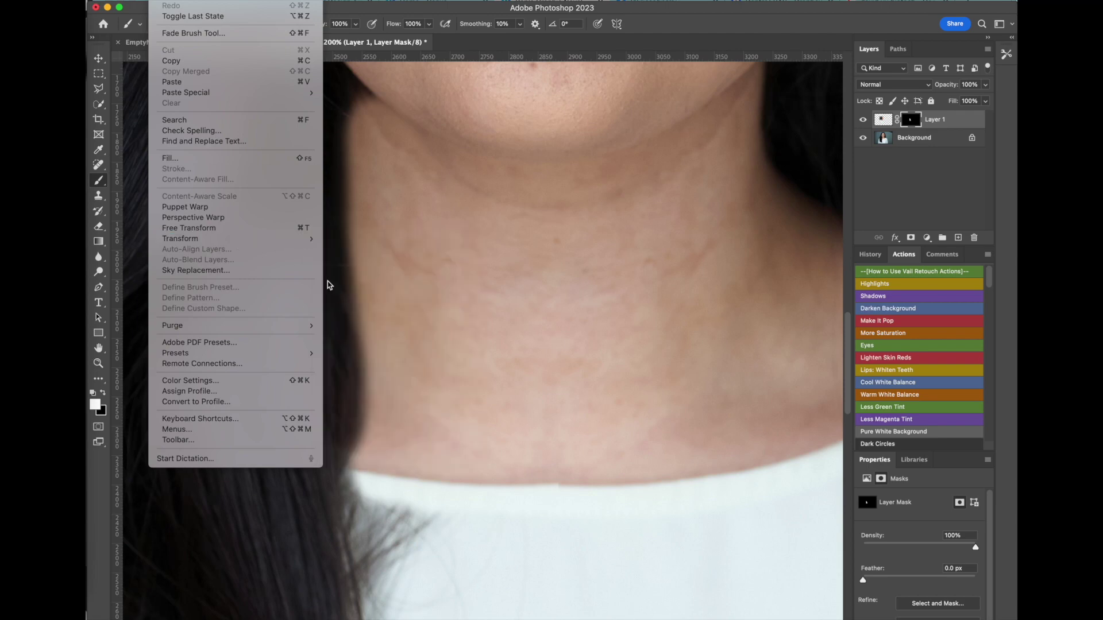
{"action": "left_click", "coordinate": [346, 320]}
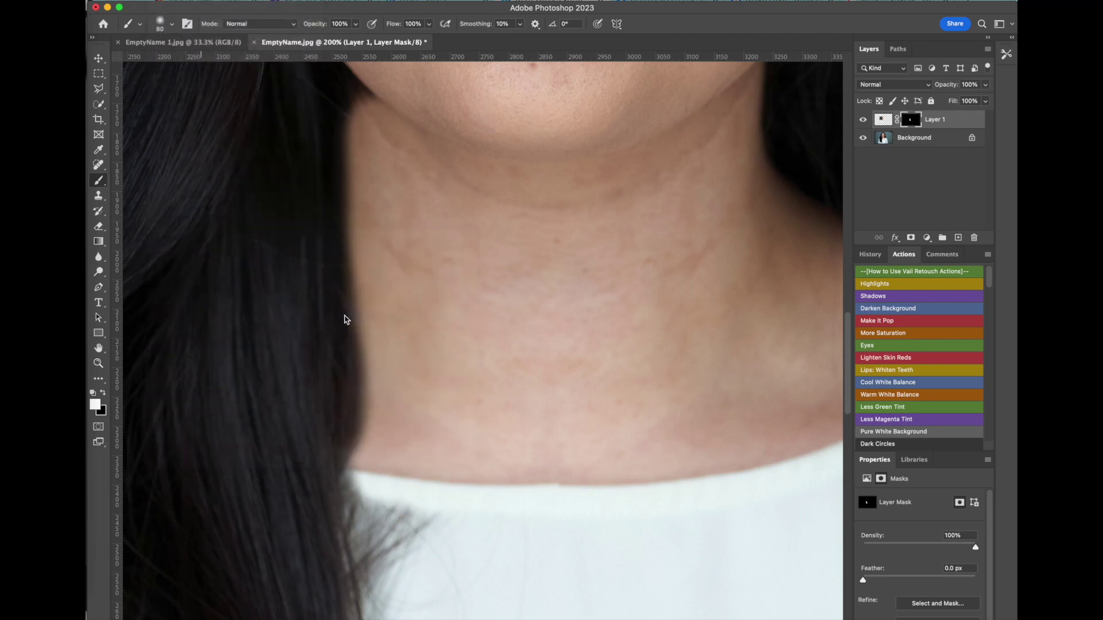
{"action": "left_click_drag", "start_coordinate": [554, 489], "coordinate": [557, 492]}
{"action": "left_click_drag", "start_coordinate": [446, 494], "coordinate": [446, 494]}
{"action": "left_click_drag", "start_coordinate": [547, 495], "coordinate": [547, 498]}
{"action": "key", "text": "Return"}
{"action": "key", "text": "b"}
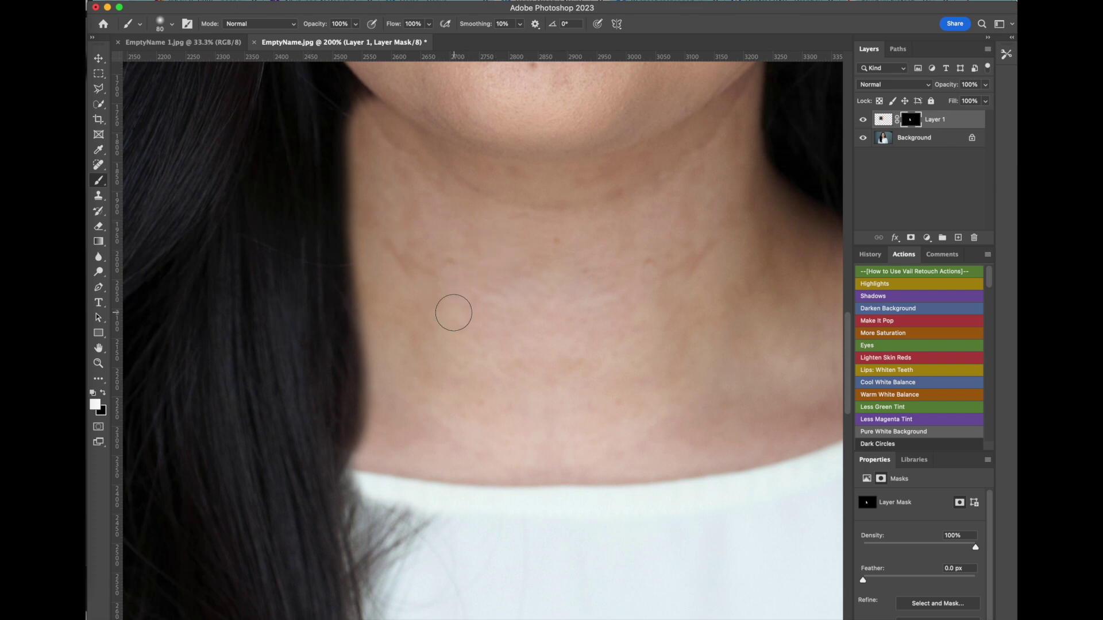
- Reshape the hair edge along the neck below the jaw by painting white on the mask
{"action": "scroll", "coordinate": [405, 217], "scroll_direction": "up", "scroll_amount": 5}
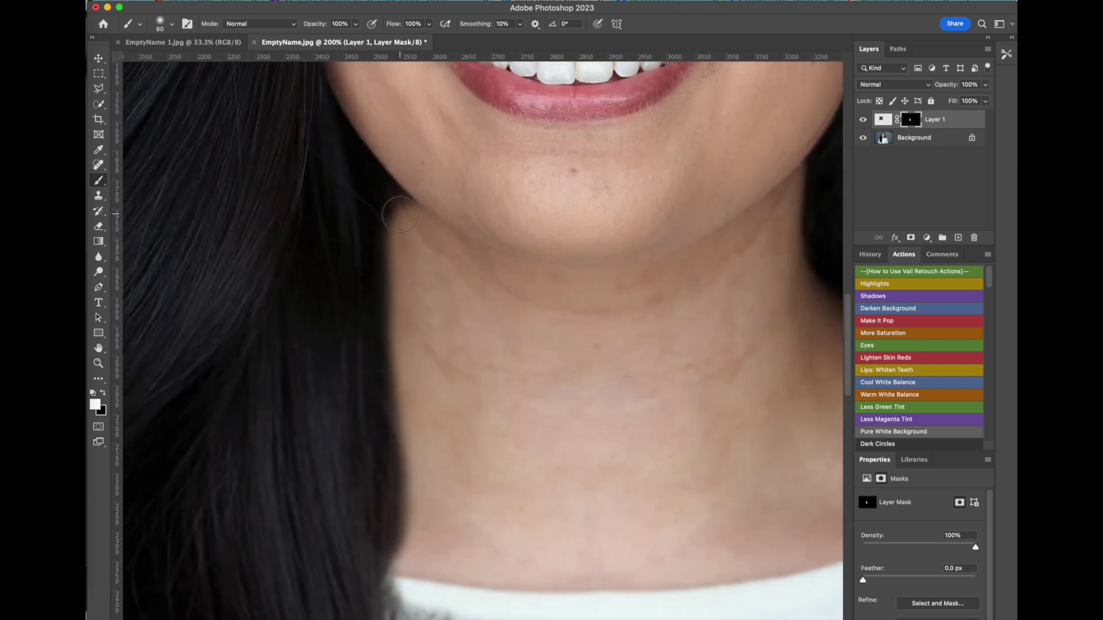
{"action": "mouse_move", "coordinate": [397, 315]}
{"action": "left_mouse_down"}
{"action": "mouse_move", "coordinate": [398, 263]}
{"action": "mouse_move", "coordinate": [398, 329]}
{"action": "mouse_move", "coordinate": [395, 222]}
{"action": "mouse_move", "coordinate": [393, 353]}
{"action": "mouse_move", "coordinate": [382, 229]}
{"action": "mouse_move", "coordinate": [378, 339]}
{"action": "mouse_move", "coordinate": [385, 187]}
{"action": "mouse_move", "coordinate": [407, 212]}
{"action": "mouse_move", "coordinate": [365, 170]}
{"action": "mouse_move", "coordinate": [411, 214]}
{"action": "mouse_move", "coordinate": [367, 167]}
{"action": "mouse_move", "coordinate": [416, 241]}
{"action": "mouse_move", "coordinate": [377, 263]}
{"action": "mouse_move", "coordinate": [366, 404]}
{"action": "mouse_move", "coordinate": [352, 296]}
{"action": "mouse_move", "coordinate": [367, 368]}
{"action": "mouse_move", "coordinate": [414, 467]}
{"action": "mouse_move", "coordinate": [407, 379]}
{"action": "mouse_move", "coordinate": [379, 328]}
{"action": "mouse_move", "coordinate": [385, 510]}
{"action": "mouse_move", "coordinate": [390, 536]}
{"action": "mouse_move", "coordinate": [394, 447]}
{"action": "mouse_move", "coordinate": [405, 549]}
{"action": "mouse_move", "coordinate": [350, 318]}
{"action": "mouse_move", "coordinate": [396, 535]}
{"action": "left_mouse_up"}
{"action": "scroll", "coordinate": [400, 545], "scroll_direction": "left", "scroll_amount": 5}
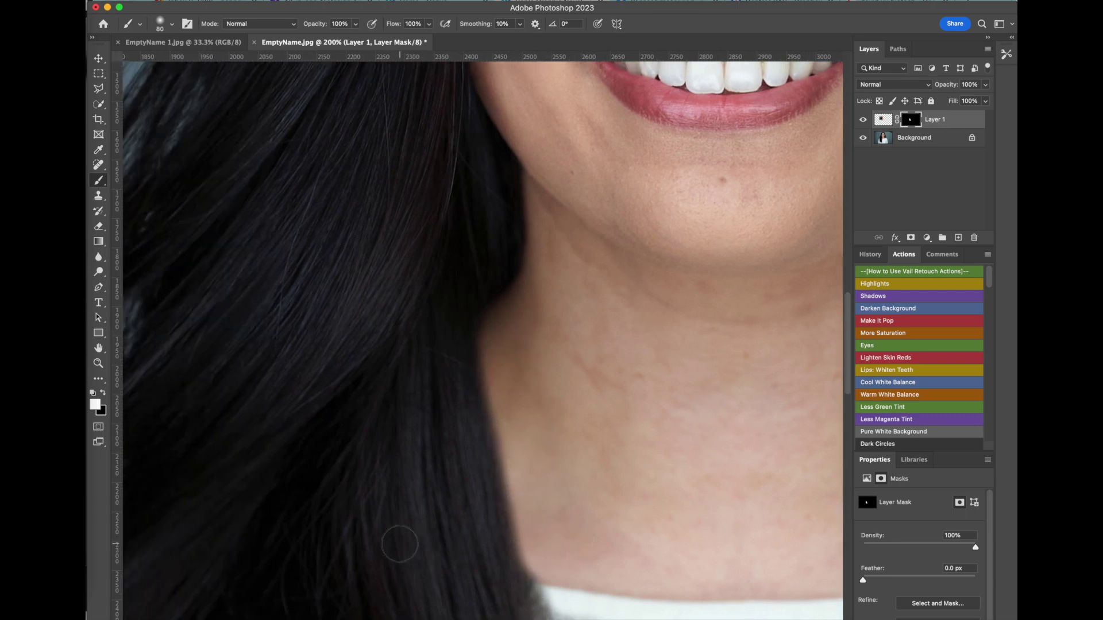
- Paint away the flyaway hairs on the shirt below the neckline and refine the mask along the hair edge in black and white
{"action": "key", "text": "super+minus"}
{"action": "key", "text": "super+minus"}
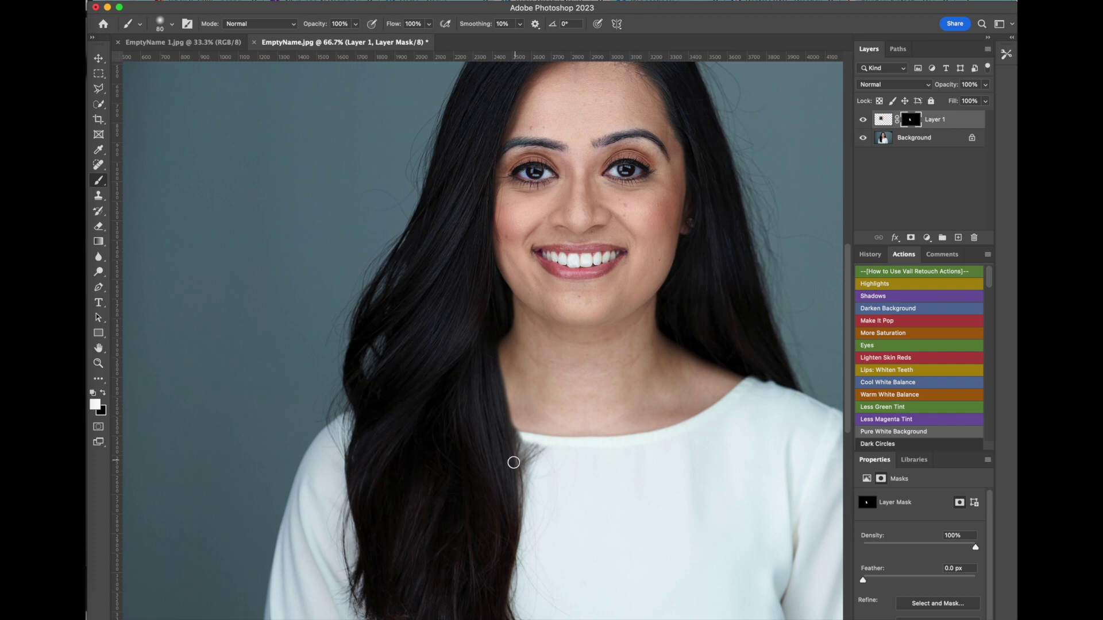
{"action": "mouse_move", "coordinate": [518, 427]}
{"action": "left_mouse_down"}
{"action": "mouse_move", "coordinate": [528, 468]}
{"action": "mouse_move", "coordinate": [528, 448]}
{"action": "left_mouse_up"}
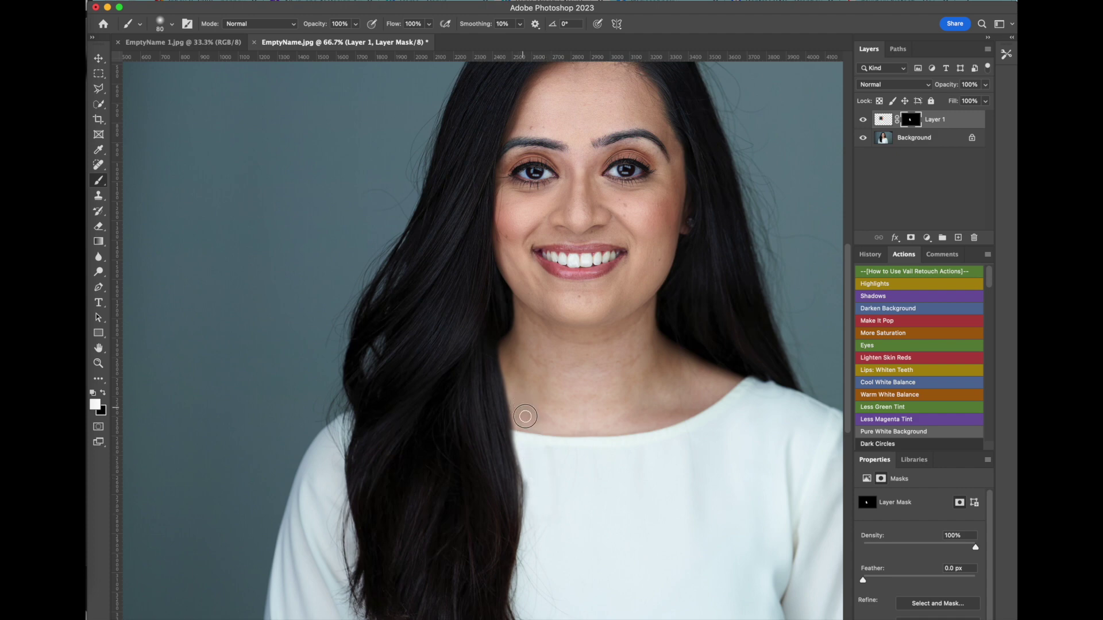
{"action": "key", "text": "super+equal"}
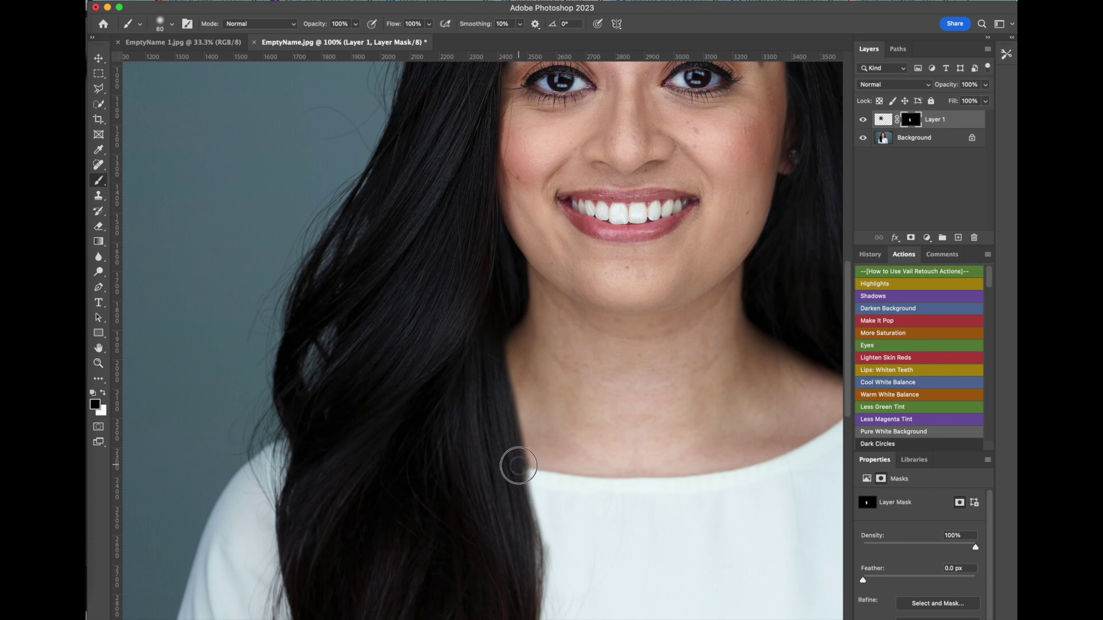
{"action": "mouse_move", "coordinate": [516, 460]}
{"action": "left_mouse_down"}
{"action": "mouse_move", "coordinate": [528, 487]}
{"action": "mouse_move", "coordinate": [529, 561]}
{"action": "left_mouse_up"}
{"action": "left_click_drag", "start_coordinate": [536, 453], "coordinate": [554, 510]}
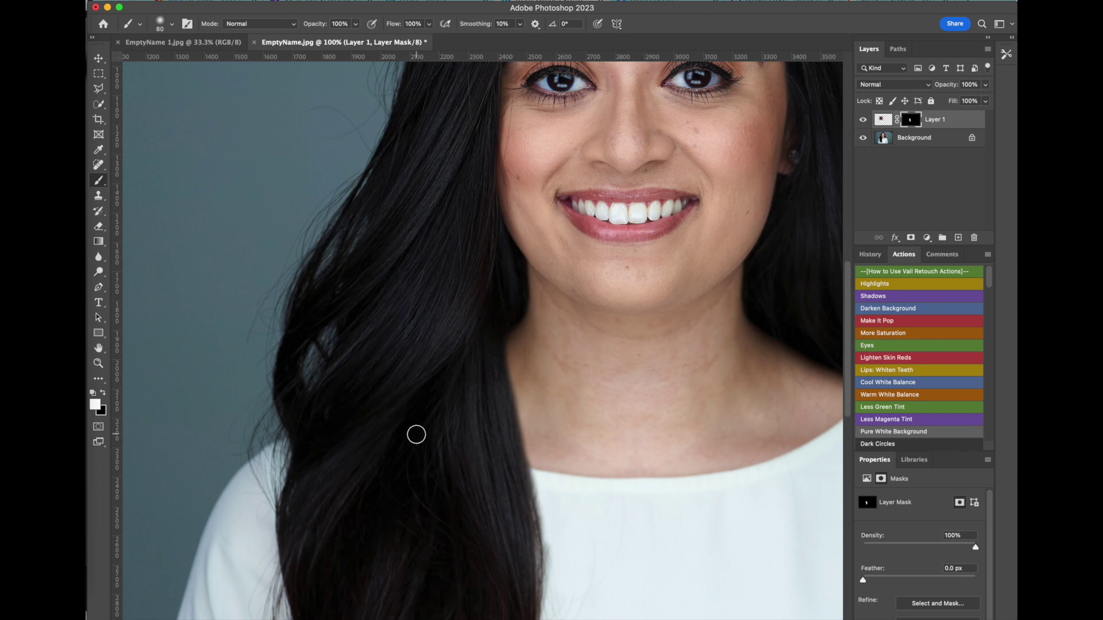
- Hide Layer 1 and select the original stray strands beside the neck on the Background with a rectangular marquee
{"action": "scroll", "coordinate": [572, 441], "scroll_direction": "down", "scroll_amount": 3}
{"action": "scroll", "coordinate": [572, 441], "scroll_direction": "right", "scroll_amount": 3}
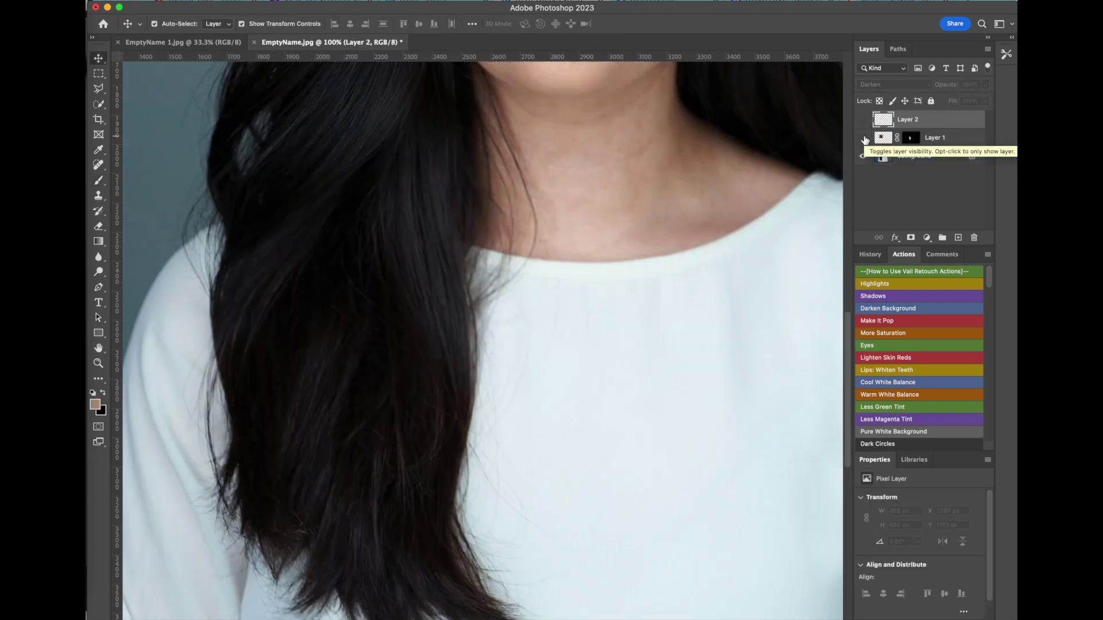
{"action": "left_click", "coordinate": [863, 138]}
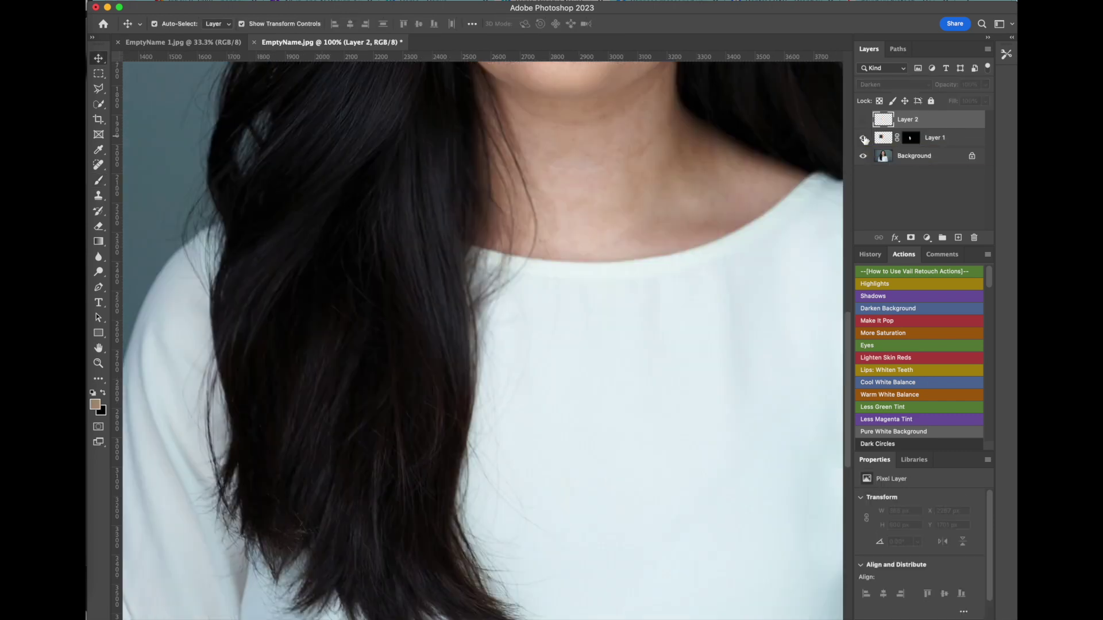
{"action": "left_click", "coordinate": [864, 138]}
{"action": "left_click", "coordinate": [948, 158]}
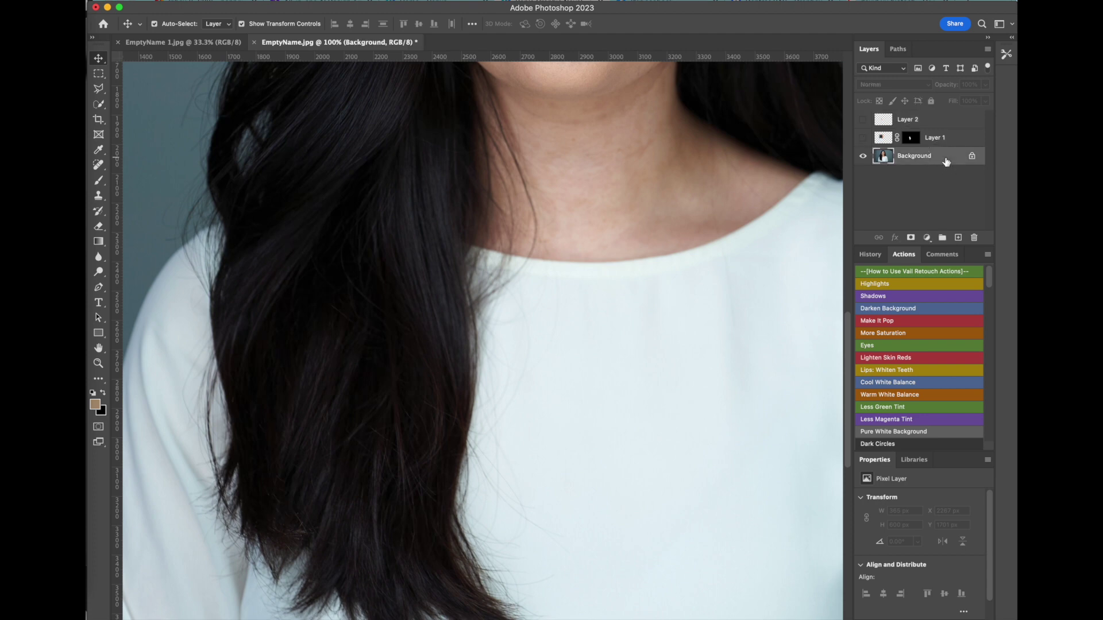
{"action": "left_click", "coordinate": [99, 74]}
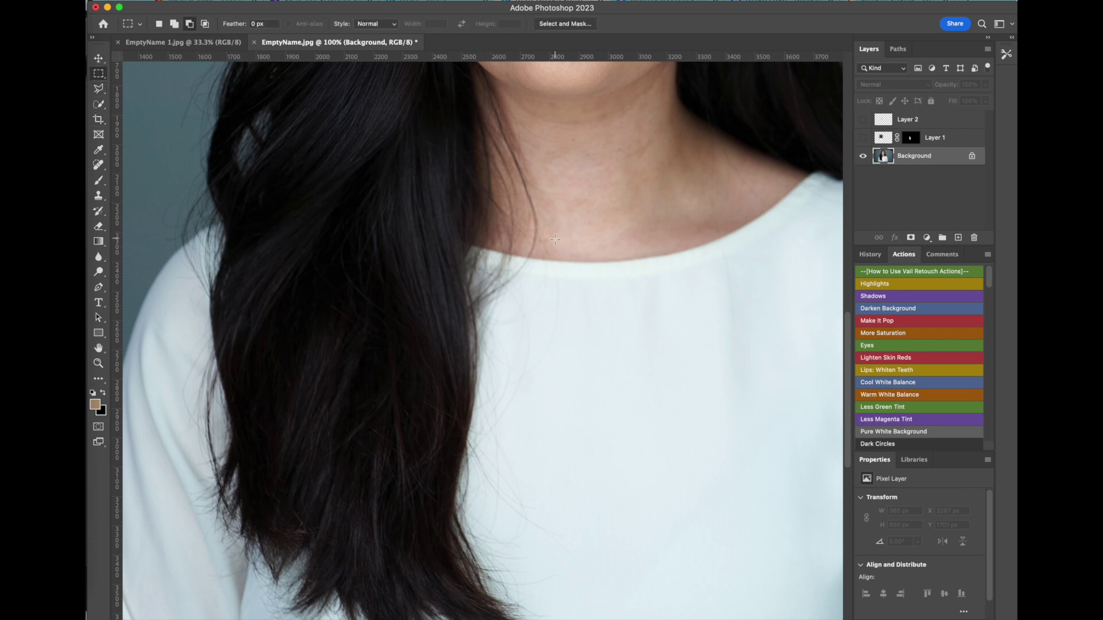
{"action": "left_click_drag", "start_coordinate": [552, 245], "coordinate": [462, 106]}
- Show Layer 1 again, paste the copied Background strands above it, and set the pasted layer's blend mode to Darken
{"action": "left_click", "coordinate": [863, 138]}
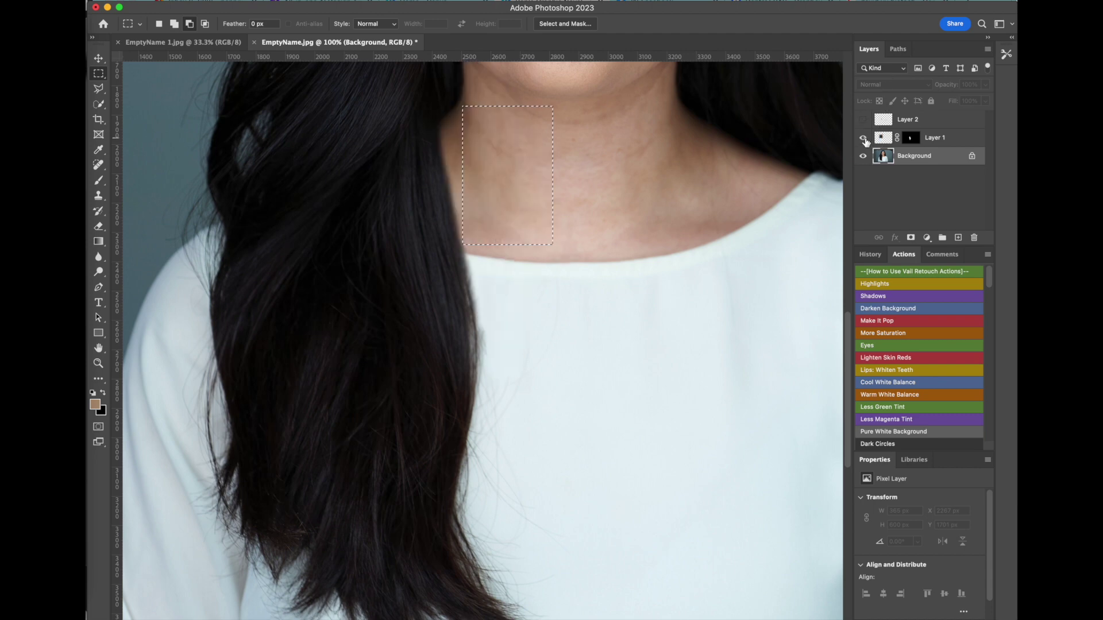
{"action": "left_click", "coordinate": [962, 141]}
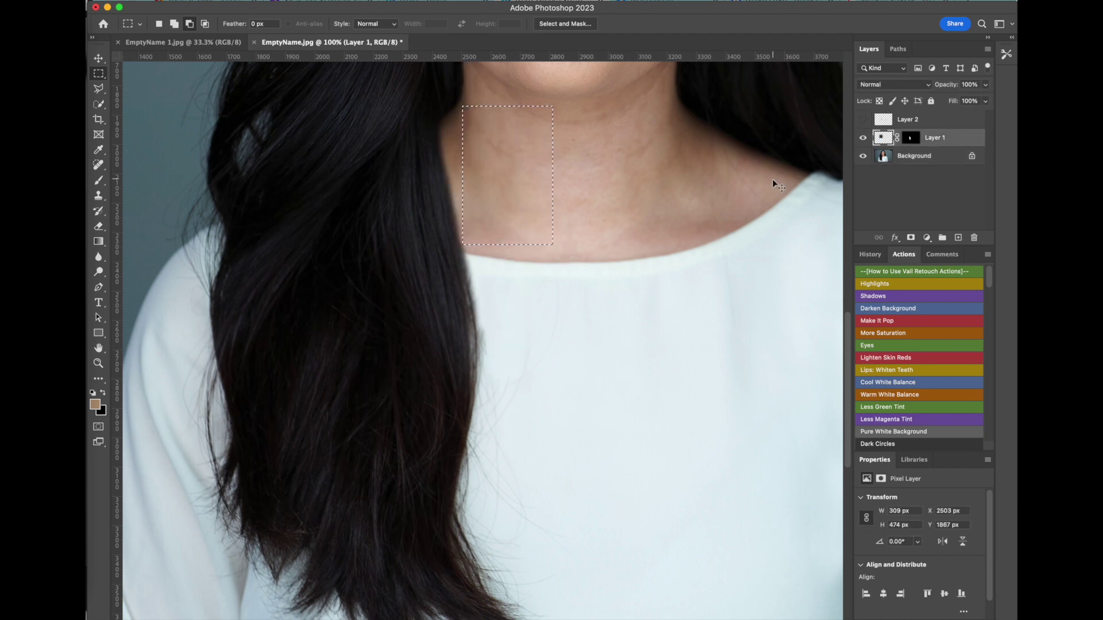
{"action": "key", "text": "ctrl+v"}
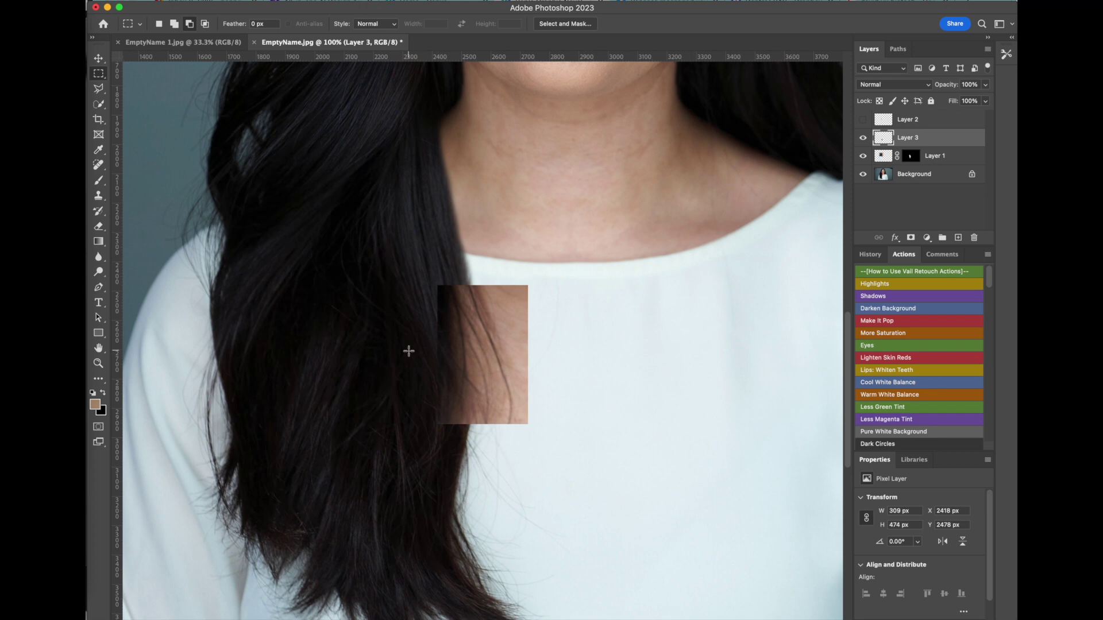
{"action": "left_click", "coordinate": [870, 85]}
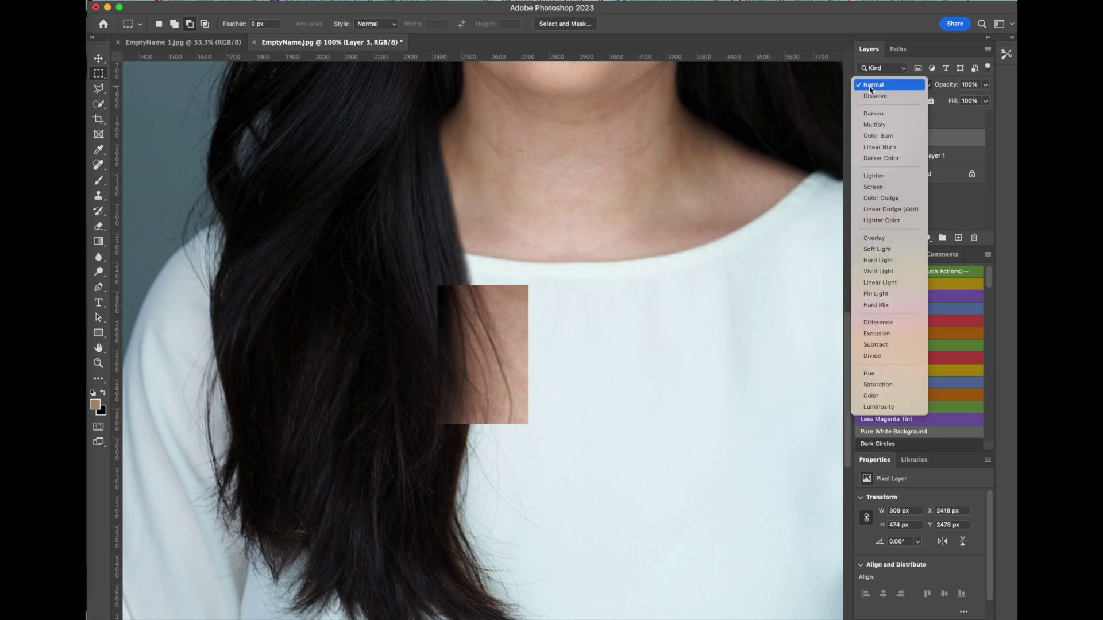
{"action": "left_click", "coordinate": [879, 113]}
- Move the strand patch onto the hair edge beside the neck and rotate it clockwise about 6 degrees
{"action": "left_click", "coordinate": [99, 58]}
{"action": "left_click_drag", "start_coordinate": [474, 349], "coordinate": [453, 174]}
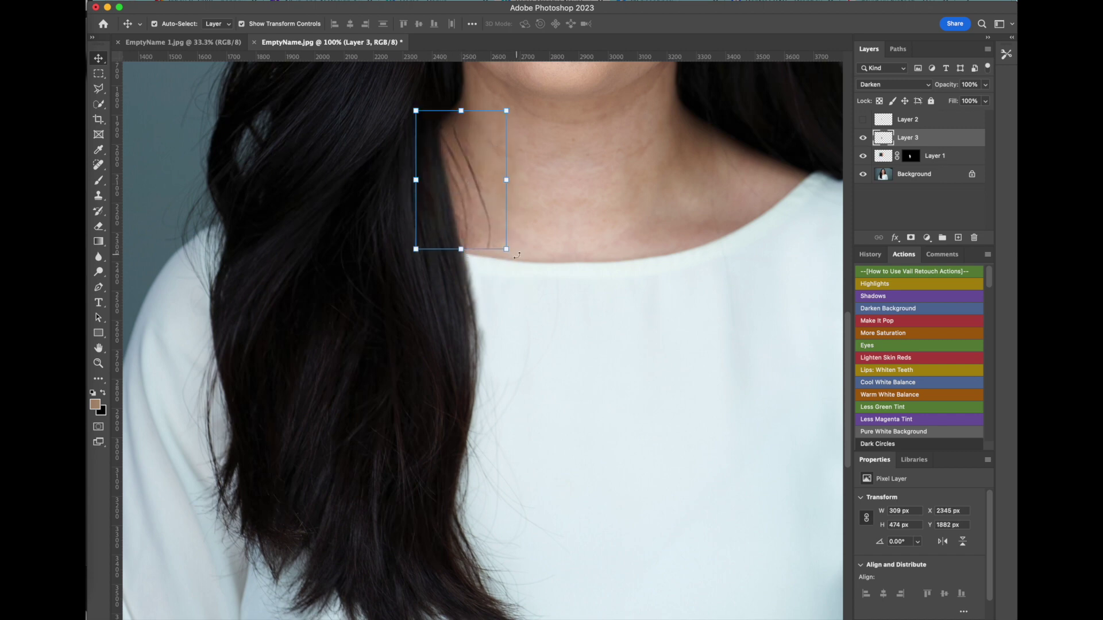
{"action": "left_click_drag", "start_coordinate": [516, 255], "coordinate": [505, 259]}
{"action": "left_click_drag", "start_coordinate": [463, 205], "coordinate": [459, 141]}
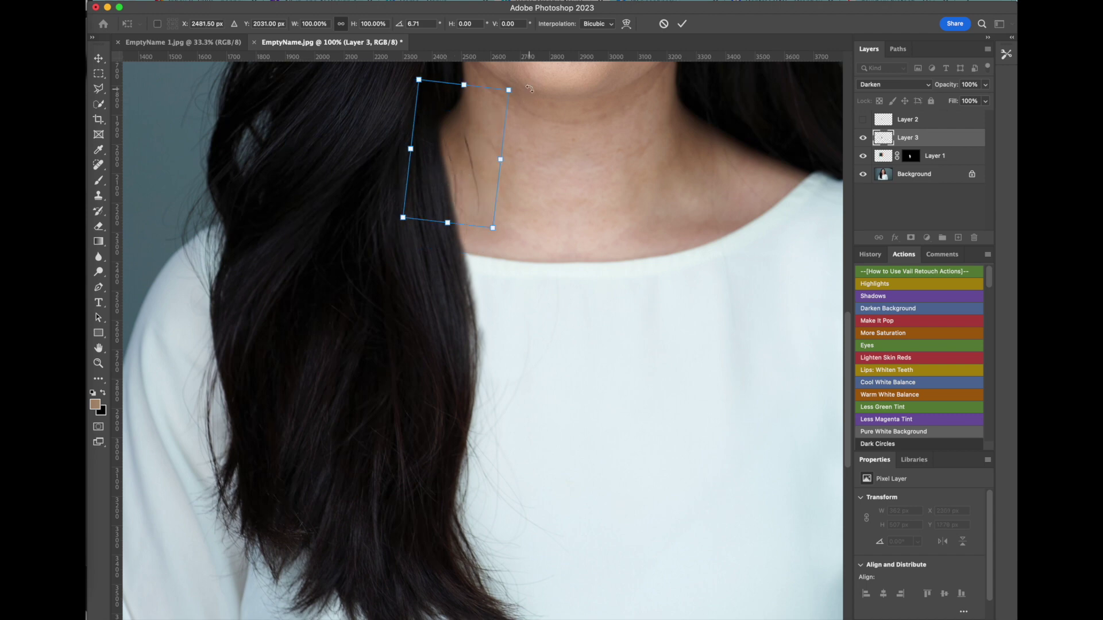
{"action": "left_click_drag", "start_coordinate": [525, 81], "coordinate": [521, 101]}
{"action": "left_click_drag", "start_coordinate": [456, 152], "coordinate": [435, 168]}
{"action": "left_click_drag", "start_coordinate": [517, 105], "coordinate": [504, 96]}
{"action": "left_click_drag", "start_coordinate": [456, 173], "coordinate": [449, 176]}
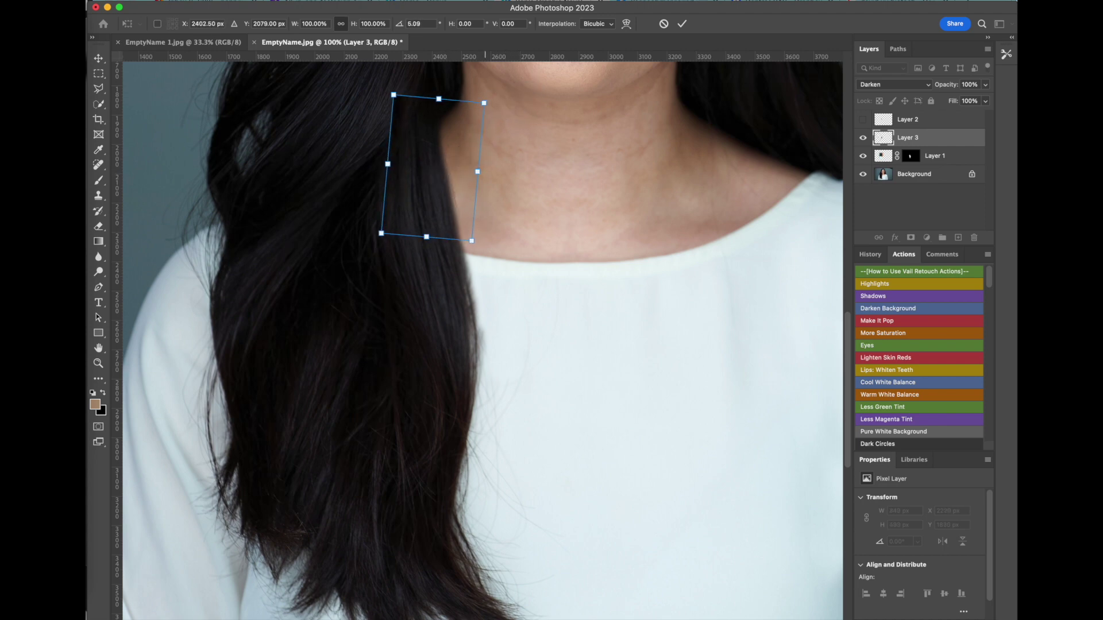
{"action": "key", "text": "Return"}
- Add a black layer mask to the strand patch and paint white along the neck's hair edge
{"action": "left_click", "coordinate": [911, 237]}
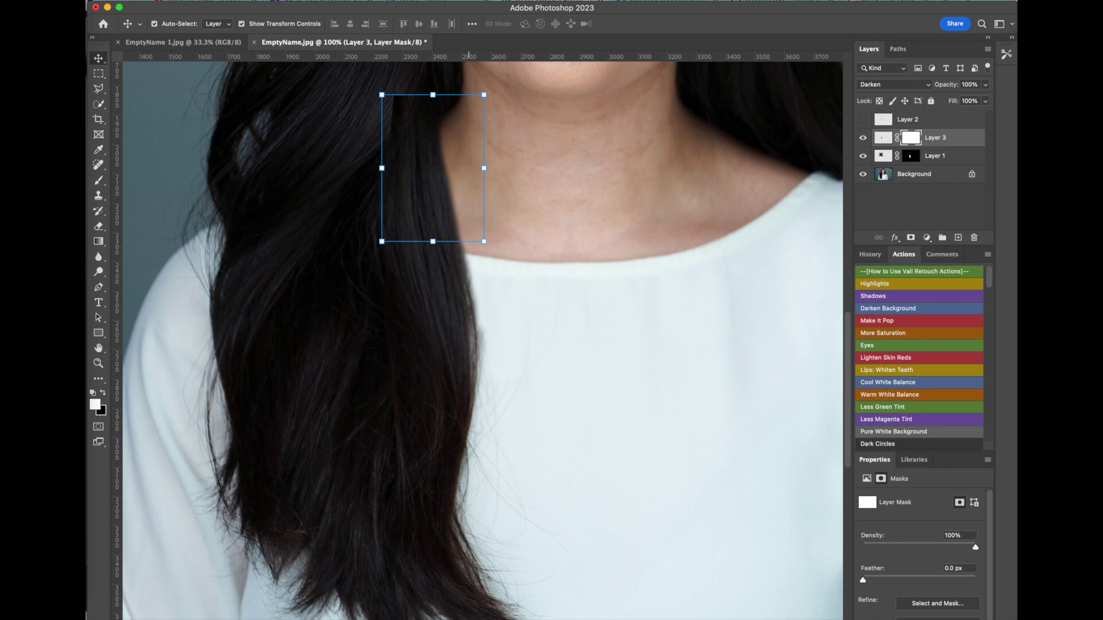
{"action": "key", "text": "super+i"}
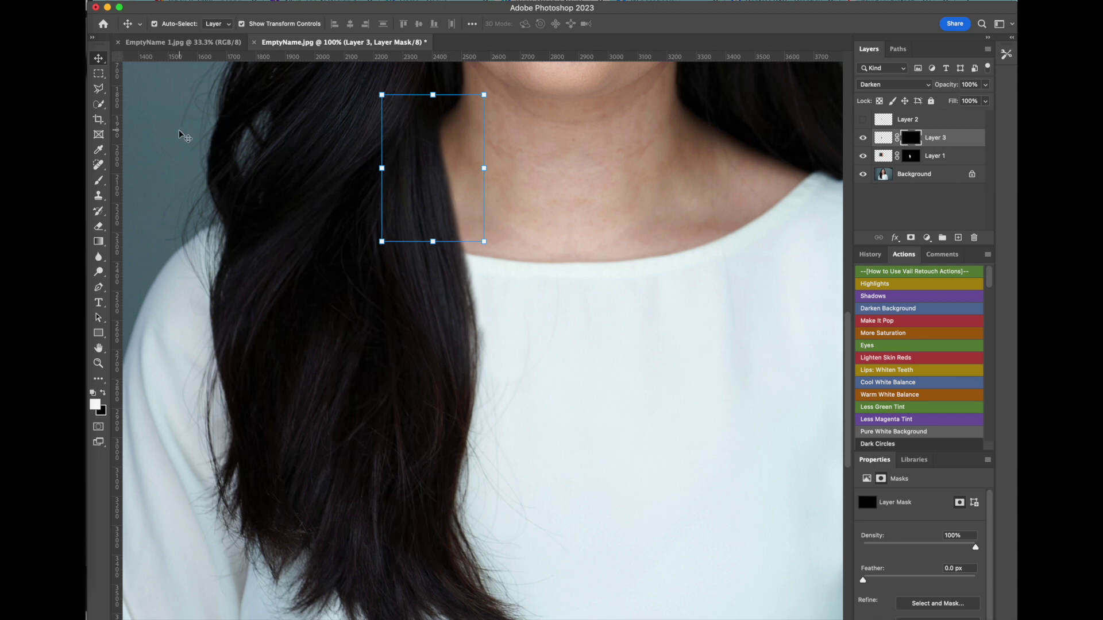
{"action": "left_click", "coordinate": [105, 185]}
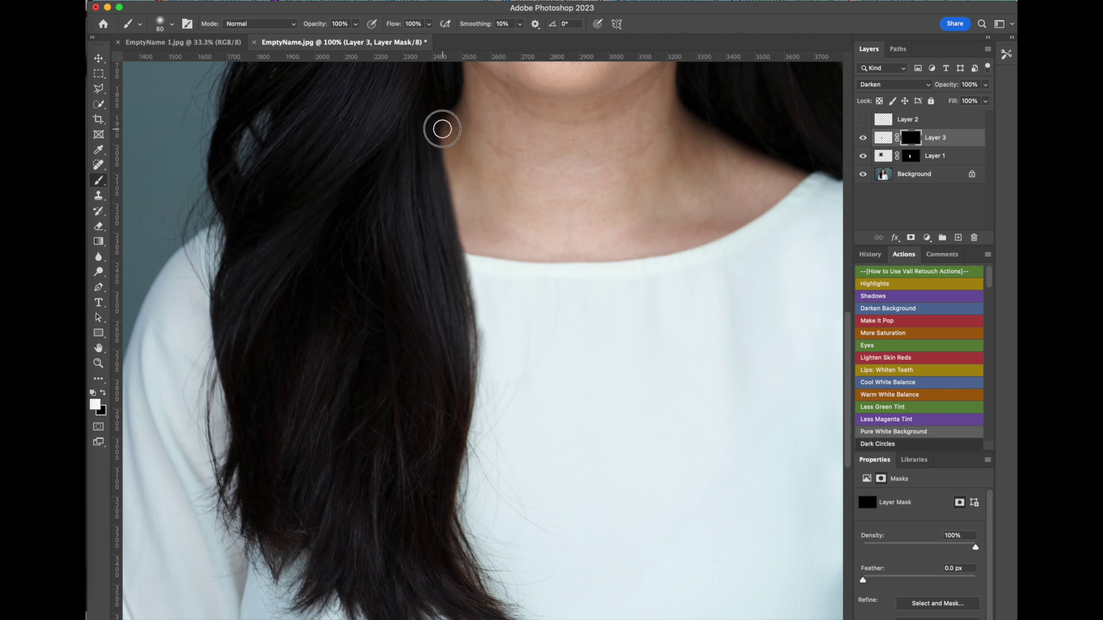
{"action": "mouse_move", "coordinate": [442, 153]}
{"action": "left_mouse_down"}
{"action": "mouse_move", "coordinate": [459, 230]}
{"action": "mouse_move", "coordinate": [432, 151]}
{"action": "mouse_move", "coordinate": [452, 214]}
{"action": "left_mouse_up"}
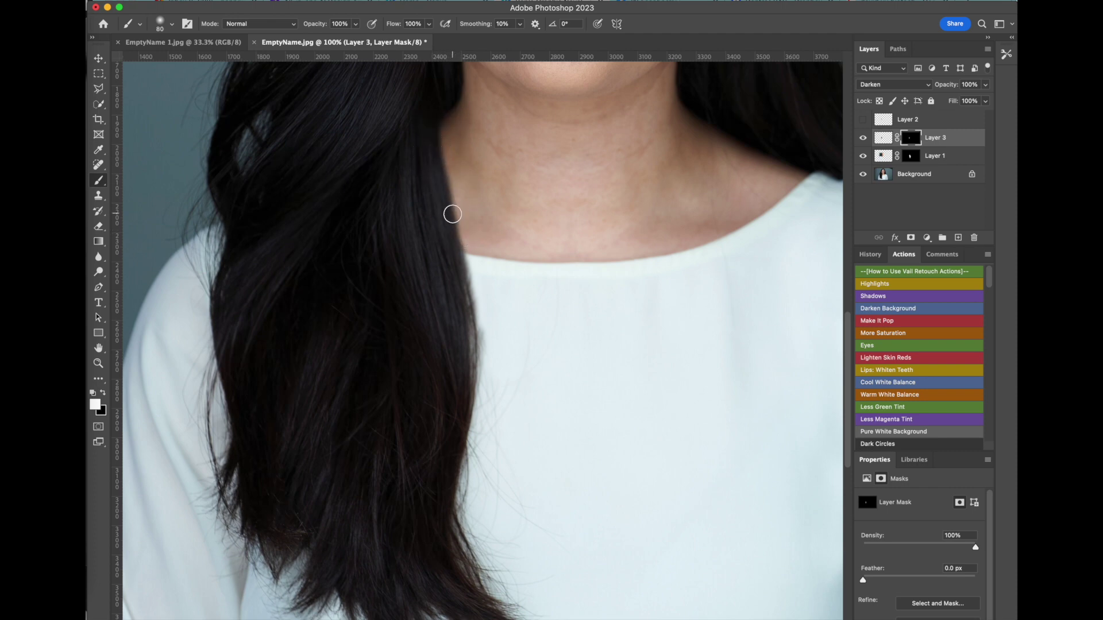
- Nudge the masked strand patch slightly left toward the hair
{"action": "left_click", "coordinate": [98, 57]}
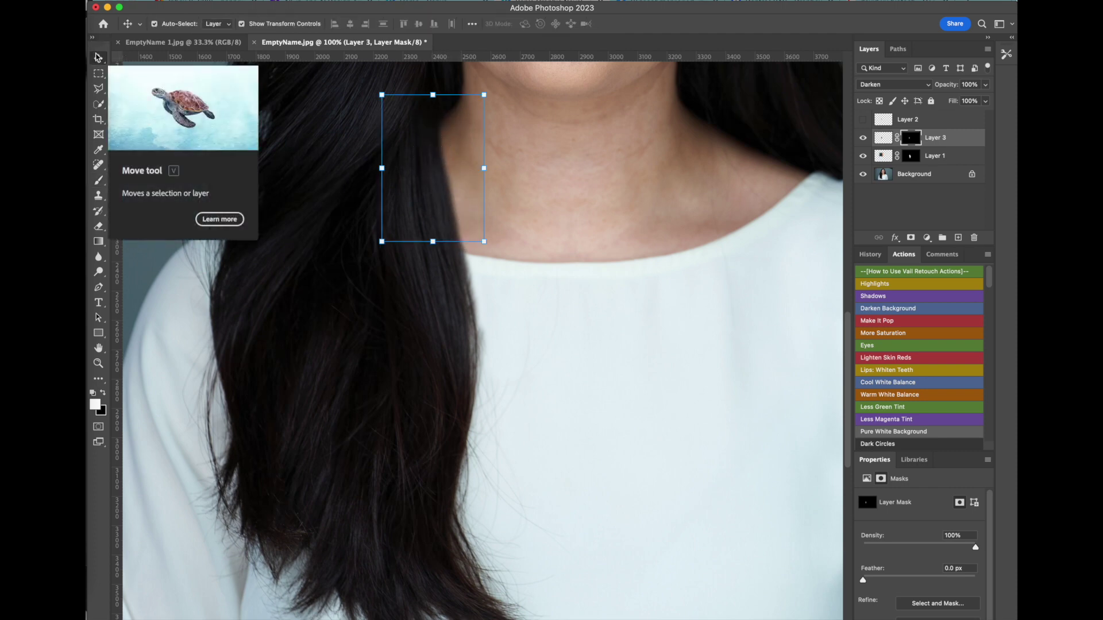
{"action": "key", "text": "Left"}
{"action": "key", "text": "Left"}
{"action": "key", "text": "Left"}
{"action": "key", "text": "Left"}
{"action": "key", "text": "Left"}
{"action": "key", "text": "Left"}
{"action": "key", "text": "Left"}
{"action": "key", "text": "Left"}
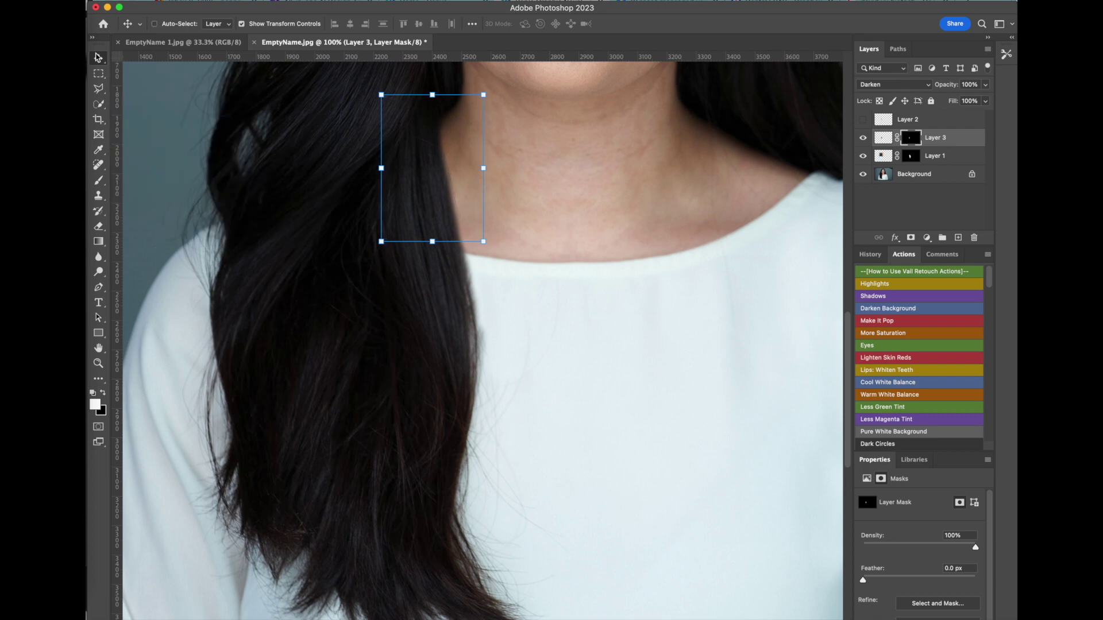
- Duplicate the masked strand layer and move the copy higher along the neck's hair edge
{"action": "key", "text": "super+equal"}
{"action": "scroll", "coordinate": [402, 191], "scroll_direction": "up", "scroll_amount": 10}
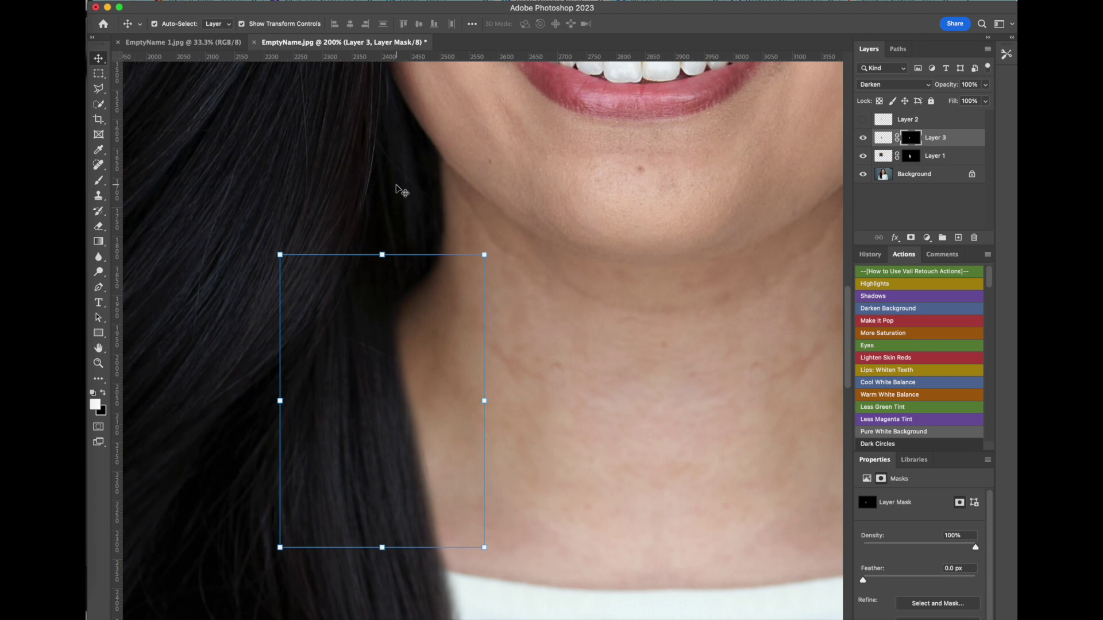
{"action": "scroll", "coordinate": [402, 192], "scroll_direction": "down", "scroll_amount": 2}
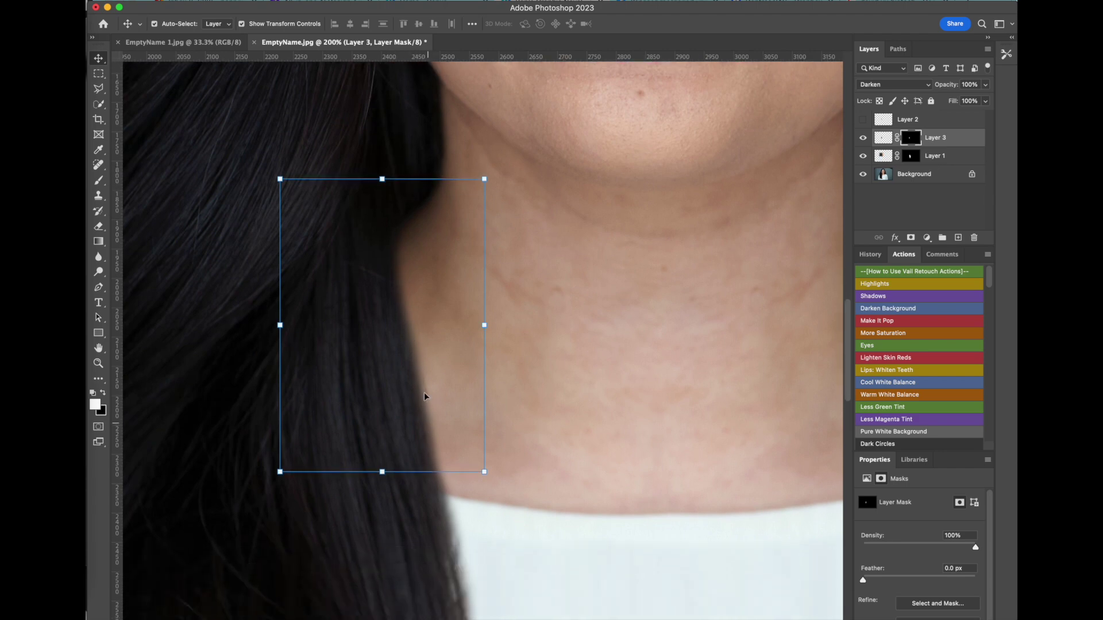
{"action": "left_click_drag", "start_coordinate": [954, 142], "coordinate": [961, 242]}
{"action": "scroll", "coordinate": [590, 326], "scroll_direction": "right", "scroll_amount": 12}
{"action": "scroll", "coordinate": [591, 326], "scroll_direction": "left", "scroll_amount": 18}
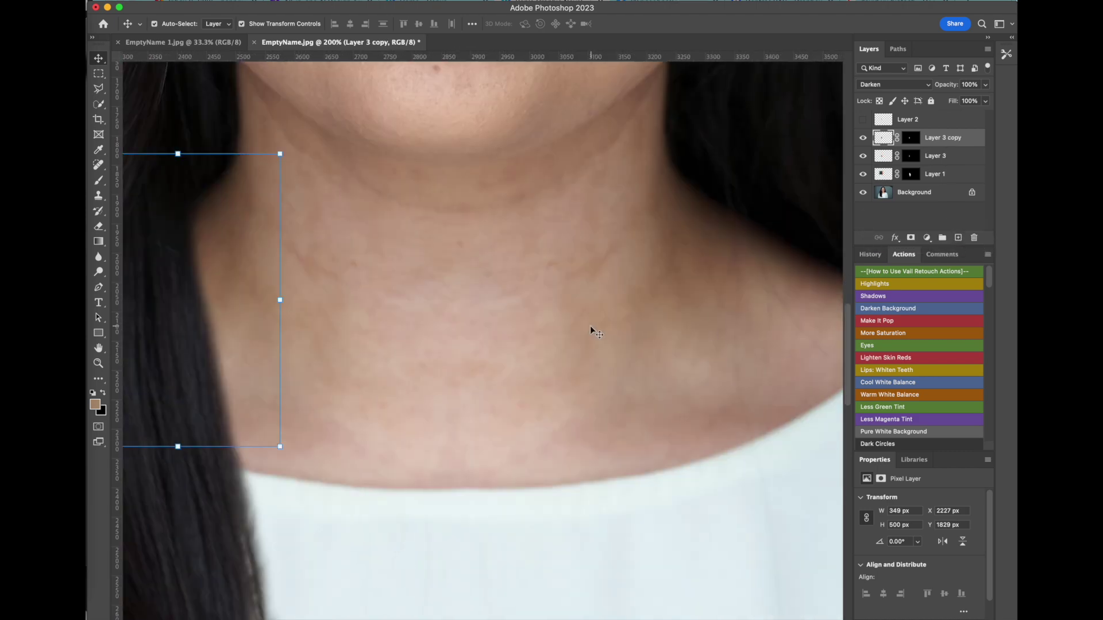
{"action": "scroll", "coordinate": [590, 326], "scroll_direction": "right", "scroll_amount": 2}
{"action": "left_click_drag", "start_coordinate": [616, 320], "coordinate": [613, 257]}
- Nudge the duplicated strands sideways, ending farther right toward the neck
{"action": "key", "text": "Left"}
{"action": "key", "text": "Left"}
{"action": "key", "text": "Left"}
{"action": "key", "text": "Left"}
{"action": "key", "text": "Right"}
{"action": "key", "text": "Right"}
{"action": "key", "text": "Right"}
{"action": "key", "text": "Right"}
{"action": "key", "text": "Right"}
{"action": "key", "text": "Right"}
{"action": "key", "text": "Right"}
{"action": "key", "text": "Right"}
{"action": "key", "text": "Right"}
{"action": "key", "text": "Right"}
{"action": "key", "text": "Right"}
{"action": "key", "text": "Right"}
{"action": "key", "text": "Right"}
{"action": "key", "text": "Right"}
{"action": "key", "text": "Right"}
{"action": "key", "text": "Right"}
{"action": "key", "text": "Right"}
{"action": "key", "text": "Right"}
{"action": "key", "text": "Right"}
{"action": "key", "text": "Right"}
- Paint white on the duplicated layer's mask at the hair edge beside the neck
{"action": "left_click", "coordinate": [98, 181]}
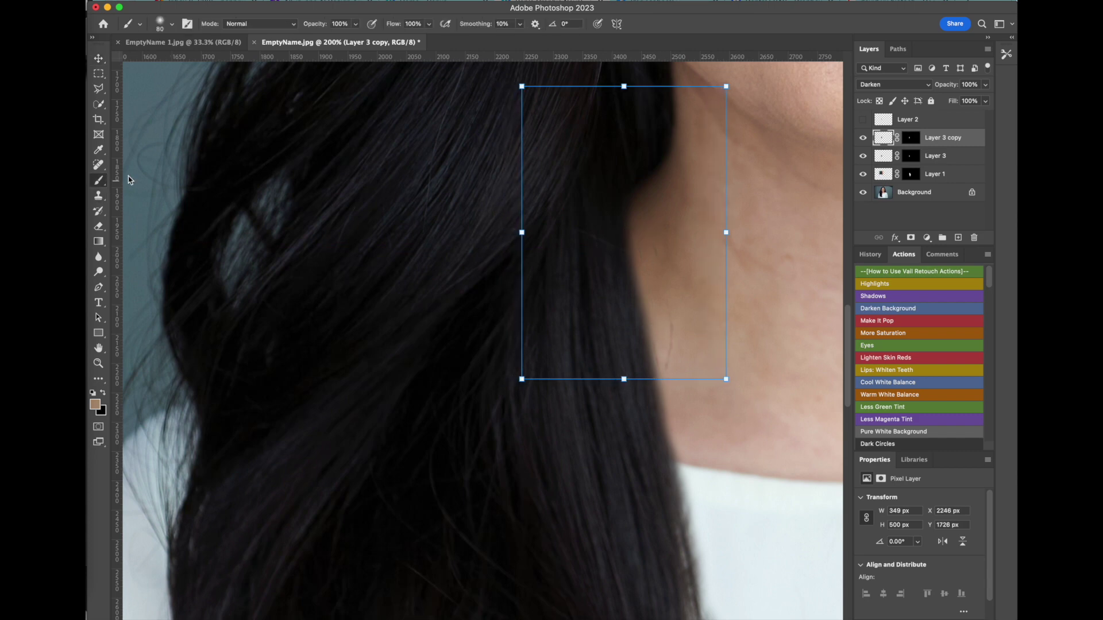
{"action": "left_click", "coordinate": [911, 138]}
{"action": "mouse_move", "coordinate": [657, 239]}
{"action": "left_mouse_down"}
{"action": "mouse_move", "coordinate": [636, 227]}
{"action": "mouse_move", "coordinate": [613, 229]}
{"action": "left_mouse_up"}
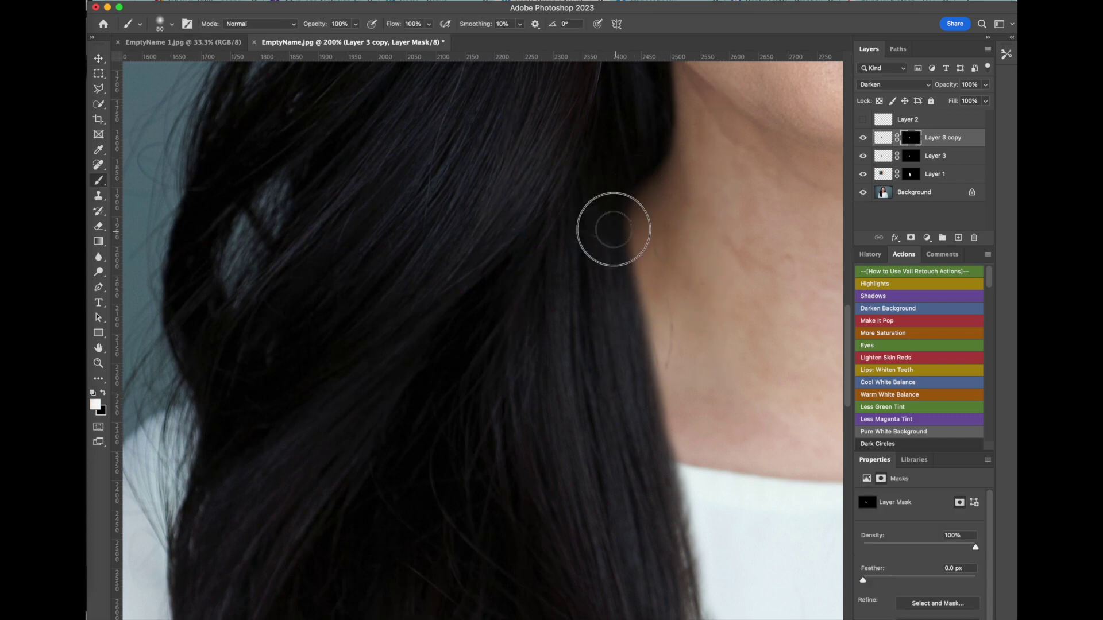
- Move the duplicated strands down and left against the hair edge and rotate them about 2.4 degrees
{"action": "left_click", "coordinate": [99, 58]}
{"action": "mouse_move", "coordinate": [663, 310]}
{"action": "left_mouse_down"}
{"action": "mouse_move", "coordinate": [747, 310]}
{"action": "mouse_move", "coordinate": [750, 337]}
{"action": "mouse_move", "coordinate": [718, 339]}
{"action": "mouse_move", "coordinate": [740, 321]}
{"action": "mouse_move", "coordinate": [643, 347]}
{"action": "left_mouse_up"}
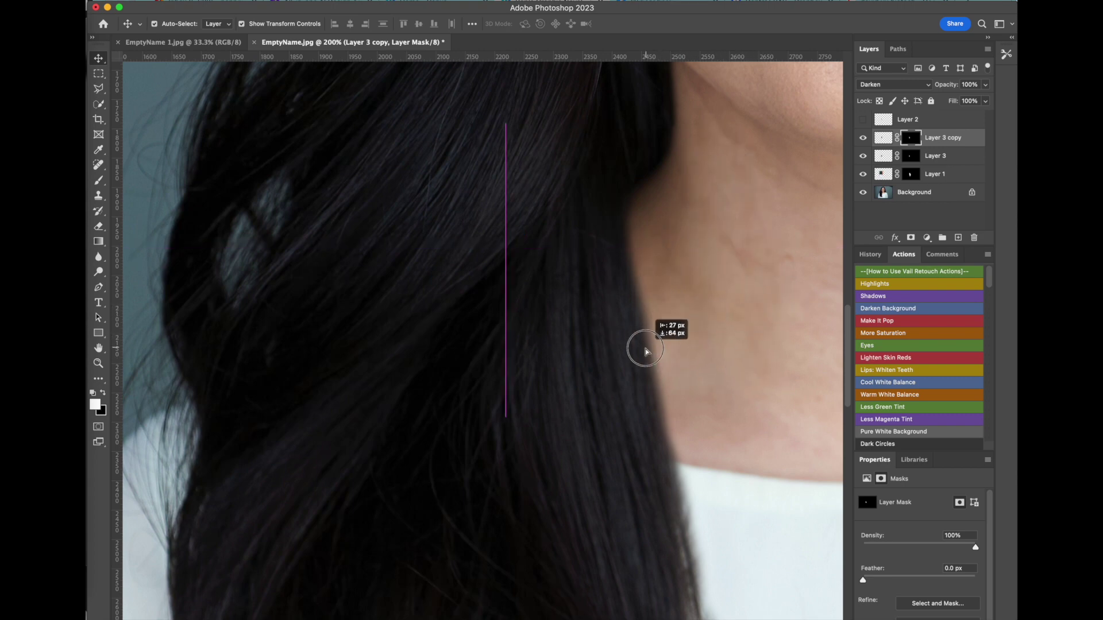
{"action": "left_click_drag", "start_coordinate": [716, 329], "coordinate": [660, 332]}
{"action": "key", "text": "Left"}
{"action": "key", "text": "Left"}
{"action": "key", "text": "Left"}
{"action": "key", "text": "Left"}
{"action": "key", "text": "Left"}
{"action": "key", "text": "Left"}
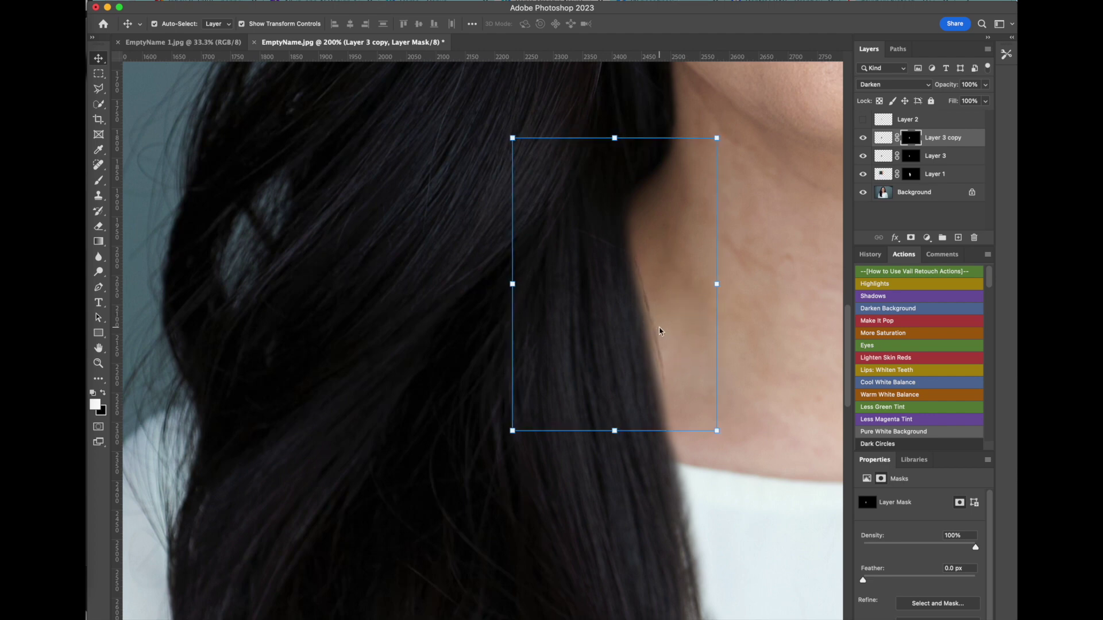
{"action": "left_click_drag", "start_coordinate": [726, 441], "coordinate": [710, 441]}
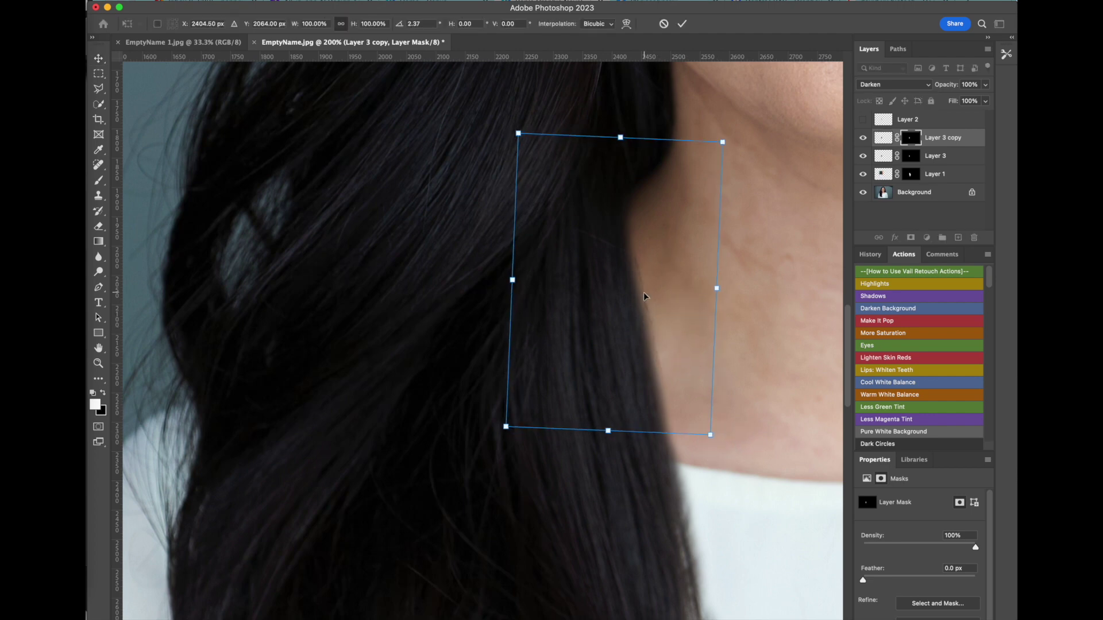
{"action": "left_click", "coordinate": [770, 286]}
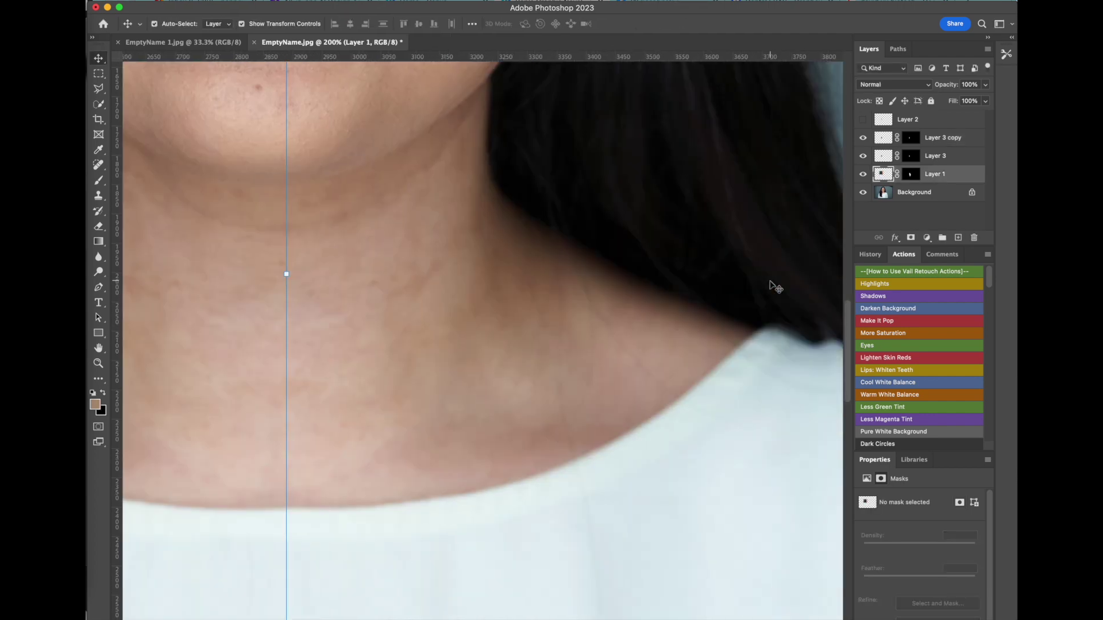
- Review the hair edge, and hide Layer 1, Layer 3 and Layer 3 copy to expose the original neck hairs
{"action": "scroll", "coordinate": [770, 282], "scroll_direction": "left", "scroll_amount": 11}
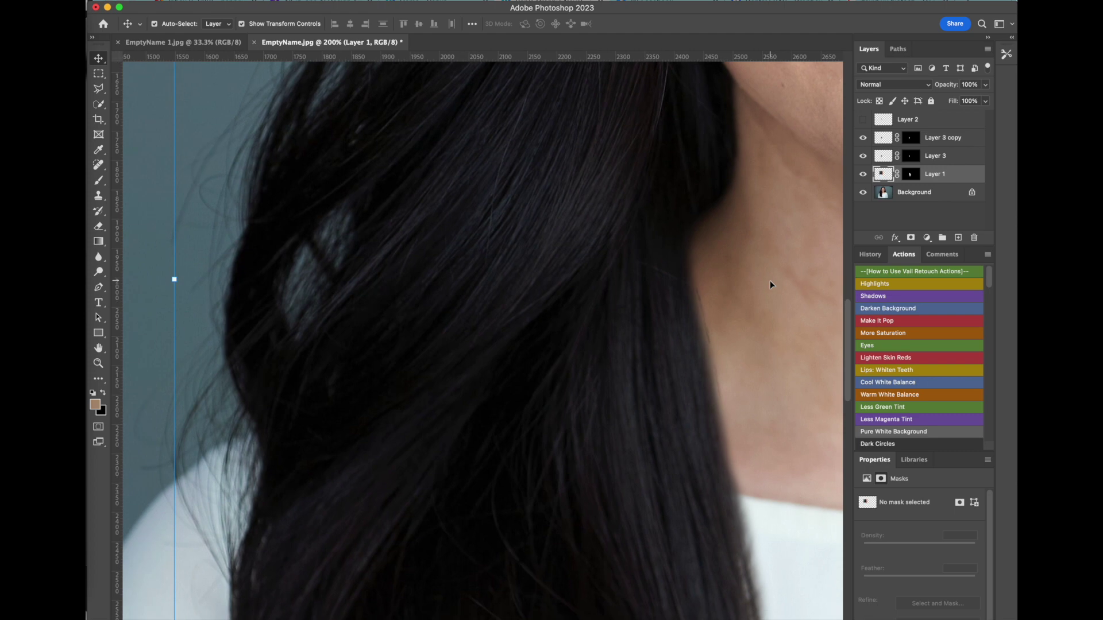
{"action": "scroll", "coordinate": [769, 281], "scroll_direction": "down", "scroll_amount": 13}
{"action": "scroll", "coordinate": [770, 281], "scroll_direction": "up", "scroll_amount": 13}
{"action": "scroll", "coordinate": [769, 281], "scroll_direction": "right", "scroll_amount": 4}
{"action": "left_click_drag", "start_coordinate": [862, 137], "coordinate": [862, 174]}
{"action": "scroll", "coordinate": [674, 251], "scroll_direction": "up", "scroll_amount": 1}
{"action": "scroll", "coordinate": [675, 251], "scroll_direction": "down", "scroll_amount": 1}
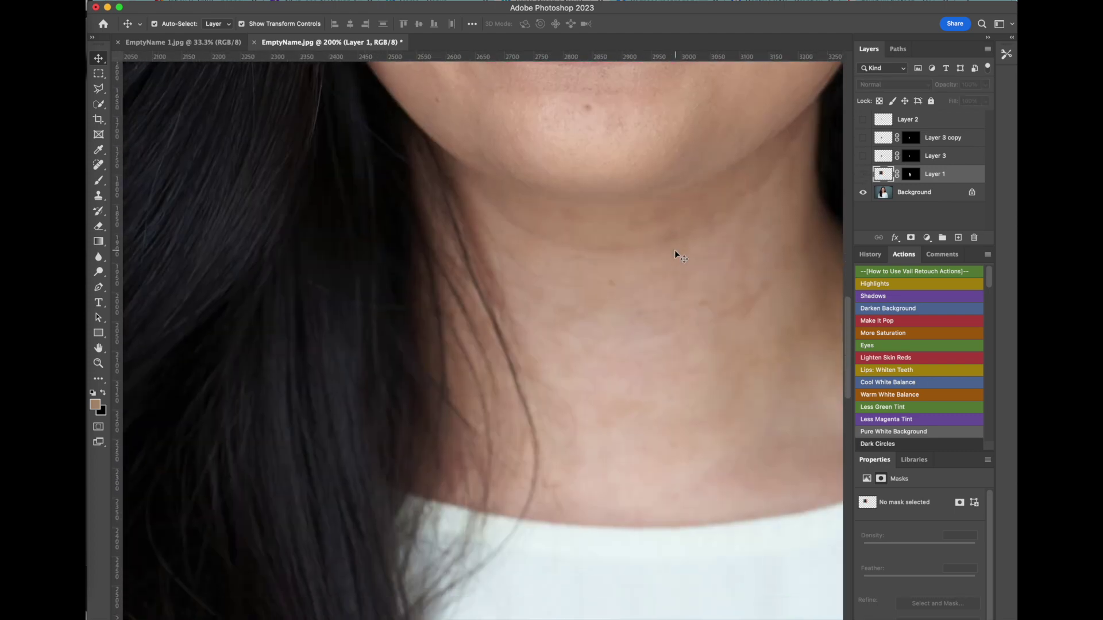
- Outline the stray strands on the neck between the jaw and neckline with the Polygonal Lasso
{"action": "left_click", "coordinate": [102, 90]}
{"action": "left_click", "coordinate": [425, 190]}
{"action": "left_click", "coordinate": [407, 197]}
{"action": "left_click", "coordinate": [430, 482]}
{"action": "left_click", "coordinate": [469, 501]}
{"action": "left_click", "coordinate": [586, 506]}
{"action": "double_click", "coordinate": [551, 331]}
- Copy the outlined strands from the Background, paste them above Layer 2, and set the blend mode to Darken
{"action": "key", "text": "super+j"}
{"action": "key", "text": "super+z"}
{"action": "left_click", "coordinate": [936, 194]}
{"action": "key", "text": "super+c"}
{"action": "left_click", "coordinate": [945, 125]}
{"action": "key", "text": "super+v"}
{"action": "left_click", "coordinate": [893, 84]}
{"action": "left_click", "coordinate": [884, 114]}
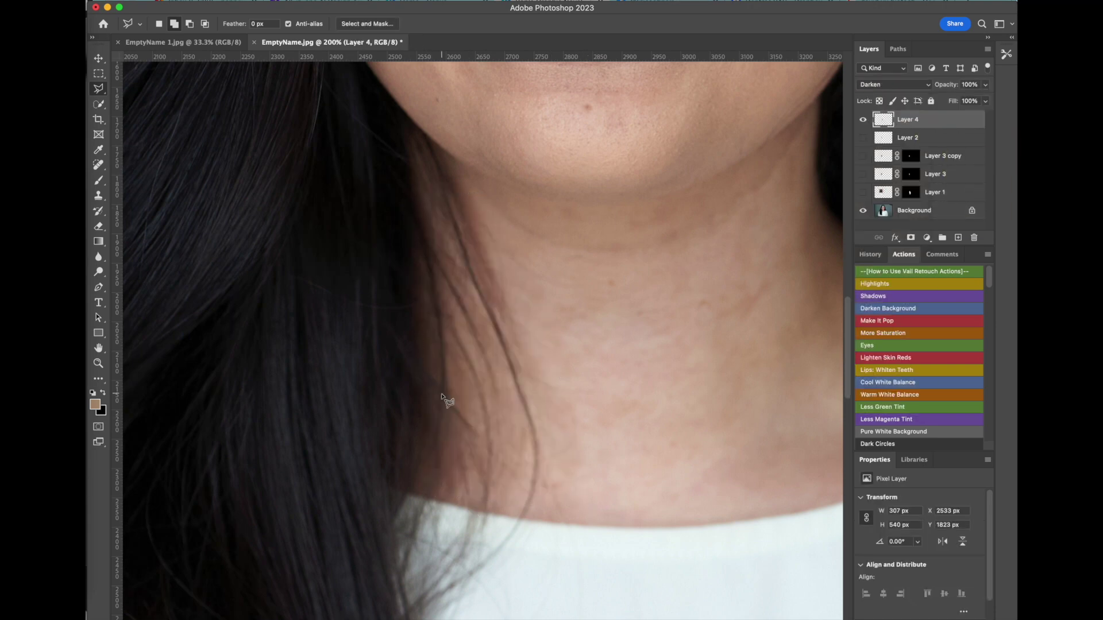
- Show Layer 1 and move the new strand patch over the cleaned hair edge beside the neck
{"action": "left_click", "coordinate": [99, 59]}
{"action": "left_click_drag", "start_coordinate": [429, 361], "coordinate": [477, 332]}
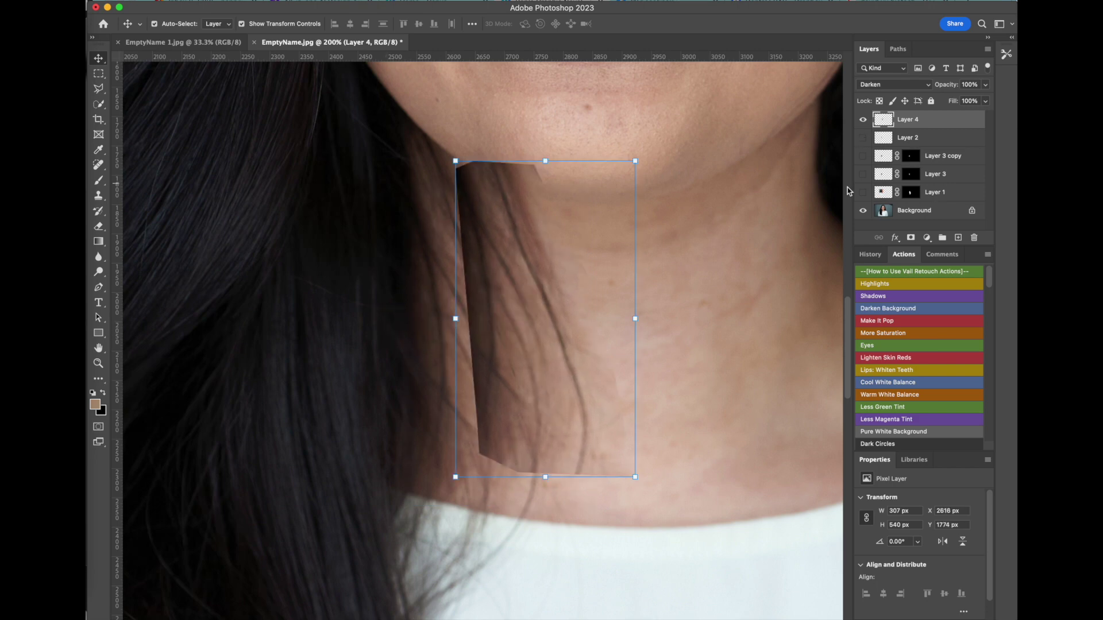
{"action": "left_click", "coordinate": [863, 191]}
{"action": "left_click_drag", "start_coordinate": [522, 367], "coordinate": [350, 408]}
{"action": "left_click_drag", "start_coordinate": [473, 525], "coordinate": [450, 539]}
{"action": "mouse_move", "coordinate": [391, 412]}
{"action": "left_mouse_down"}
{"action": "mouse_move", "coordinate": [369, 438]}
{"action": "mouse_move", "coordinate": [398, 404]}
{"action": "mouse_move", "coordinate": [388, 403]}
{"action": "mouse_move", "coordinate": [438, 384]}
{"action": "mouse_move", "coordinate": [420, 409]}
{"action": "mouse_move", "coordinate": [381, 411]}
{"action": "left_mouse_up"}
{"action": "scroll", "coordinate": [384, 421], "scroll_direction": "left", "scroll_amount": 6}
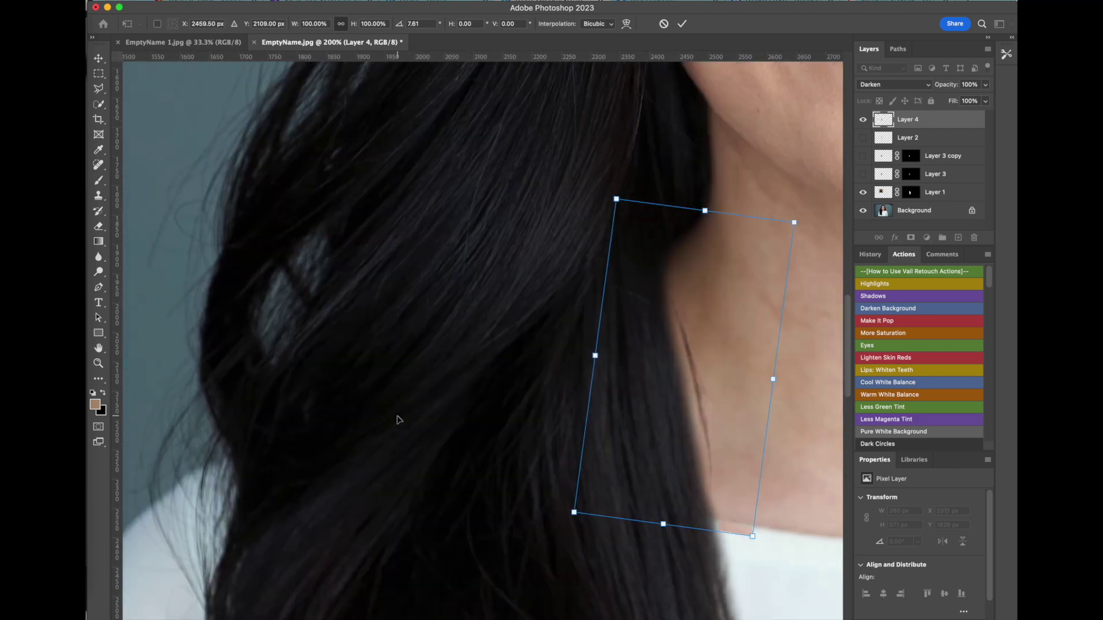
{"action": "scroll", "coordinate": [397, 416], "scroll_direction": "right", "scroll_amount": 7}
{"action": "scroll", "coordinate": [398, 416], "scroll_direction": "down", "scroll_amount": 3}
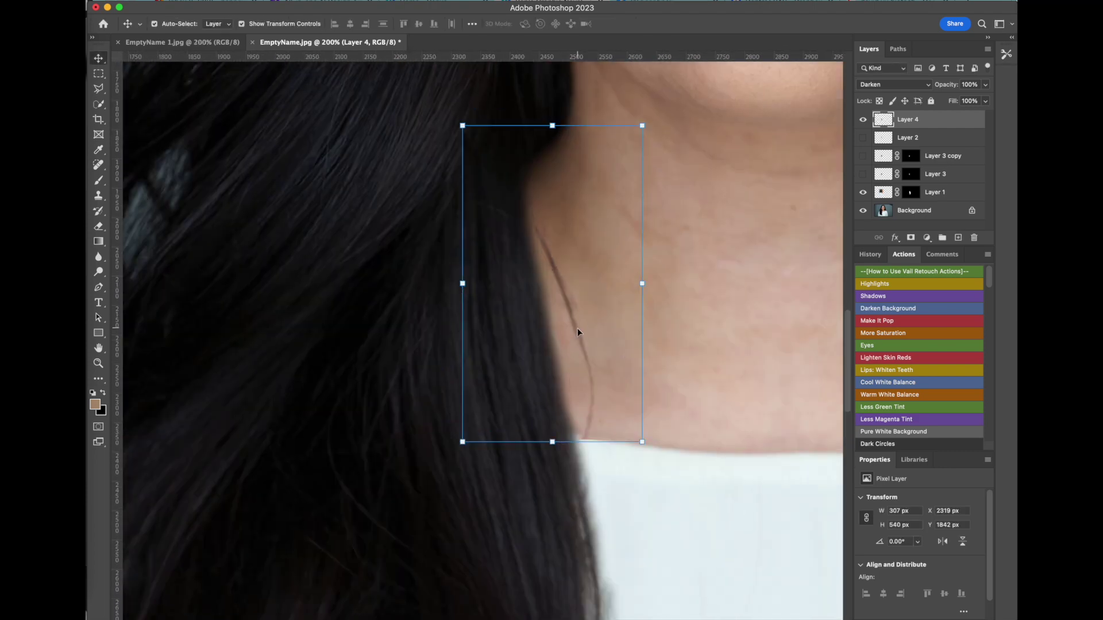
- Rotate the new strand patch clockwise and fit it closely along the hair edge beside the neck
{"action": "mouse_move", "coordinate": [578, 330]}
{"action": "left_mouse_down"}
{"action": "mouse_move", "coordinate": [557, 342]}
{"action": "mouse_move", "coordinate": [584, 327]}
{"action": "left_mouse_up"}
{"action": "left_click_drag", "start_coordinate": [659, 448], "coordinate": [641, 457]}
{"action": "left_click_drag", "start_coordinate": [589, 387], "coordinate": [566, 307]}
{"action": "key", "text": "Return"}
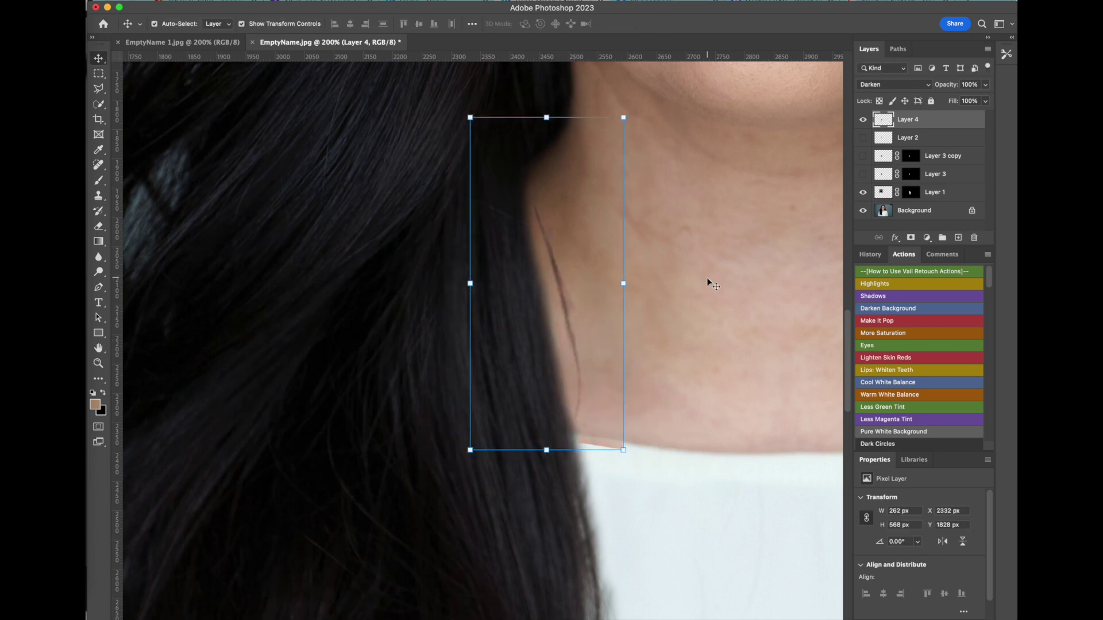
- Duplicate Layer 4 and nudge the copied strands left toward the hair
{"action": "mouse_move", "coordinate": [522, 223]}
{"action": "left_mouse_down"}
{"action": "mouse_move", "coordinate": [448, 224]}
{"action": "mouse_move", "coordinate": [522, 223]}
{"action": "left_mouse_up"}
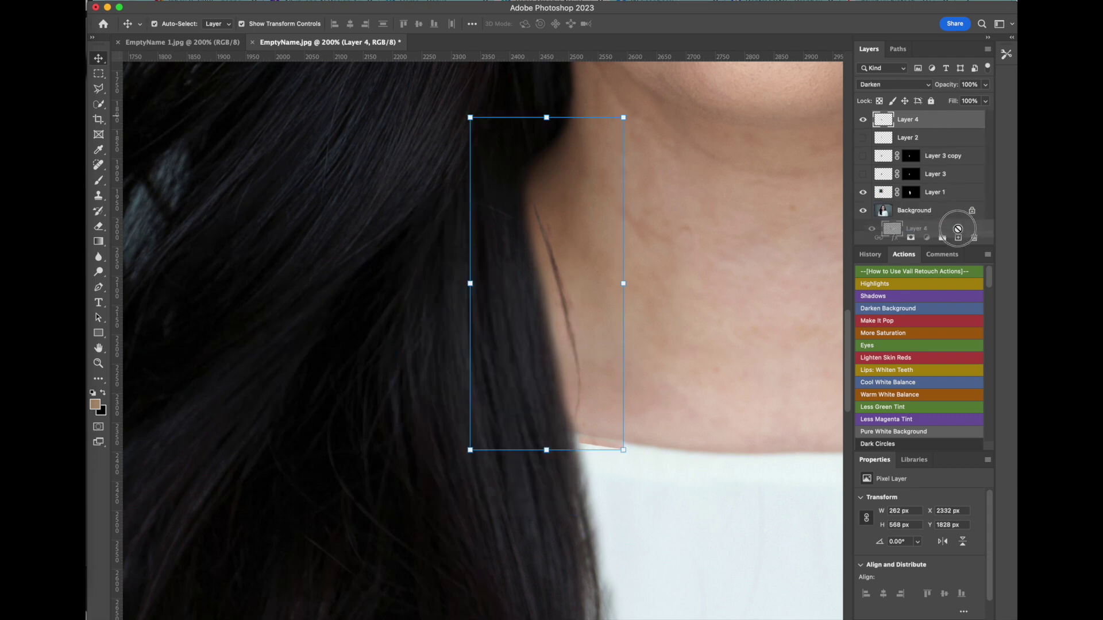
{"action": "key", "text": "Left"}
{"action": "key", "text": "Left"}
{"action": "key", "text": "Left"}
{"action": "key", "text": "Left"}
{"action": "key", "text": "Left"}
{"action": "key", "text": "Left"}
{"action": "key", "text": "Left"}
{"action": "key", "text": "Left"}
{"action": "key", "text": "Left"}
{"action": "key", "text": "Left"}
{"action": "key", "text": "Left"}
{"action": "key", "text": "Left"}
{"action": "key", "text": "Left"}
- Warp the copied strands on Layer 4 copy slightly left to vary their curve along the hair edge
{"action": "left_click", "coordinate": [163, 1]}
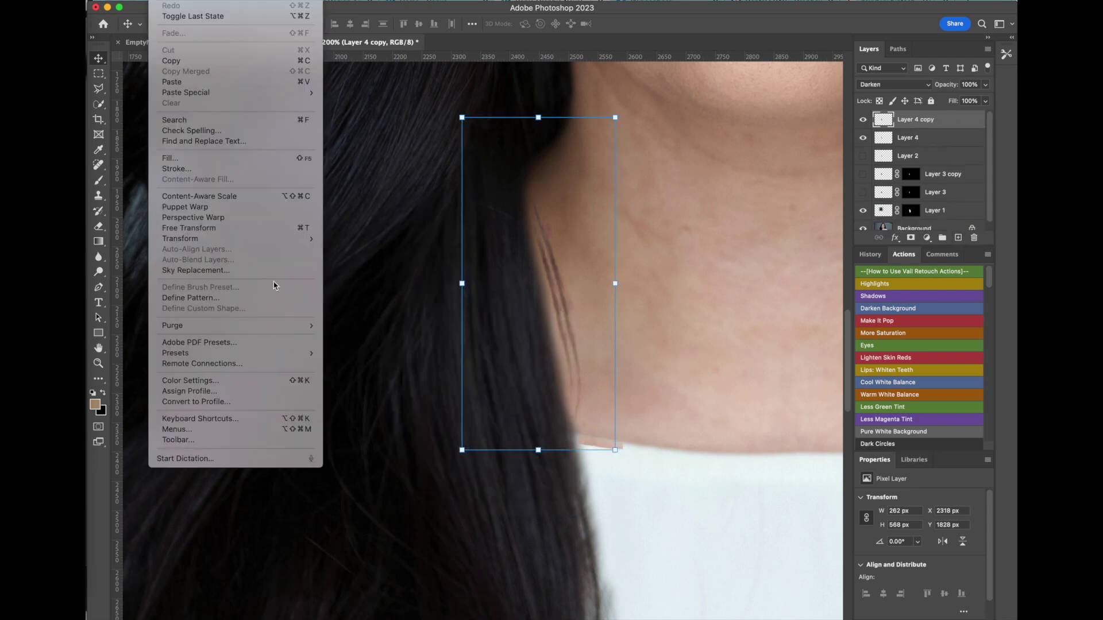
{"action": "mouse_move", "coordinate": [299, 238]}
{"action": "left_click", "coordinate": [345, 314]}
{"action": "left_click_drag", "start_coordinate": [562, 306], "coordinate": [555, 308]}
{"action": "key", "text": "Return"}
- Duplicate Layer 4 copy, move the new strands slightly upward, and rotate them a little to follow the hair edge
{"action": "left_click_drag", "start_coordinate": [919, 120], "coordinate": [958, 237]}
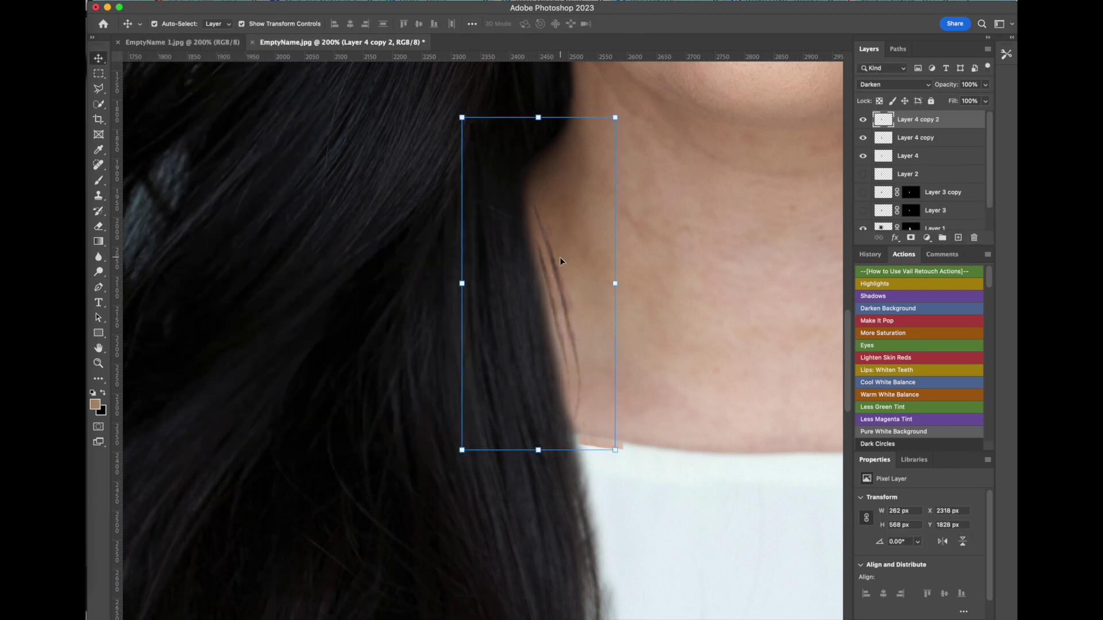
{"action": "left_click_drag", "start_coordinate": [550, 288], "coordinate": [553, 281]}
{"action": "left_click_drag", "start_coordinate": [632, 110], "coordinate": [639, 115]}
{"action": "key", "text": "Escape"}
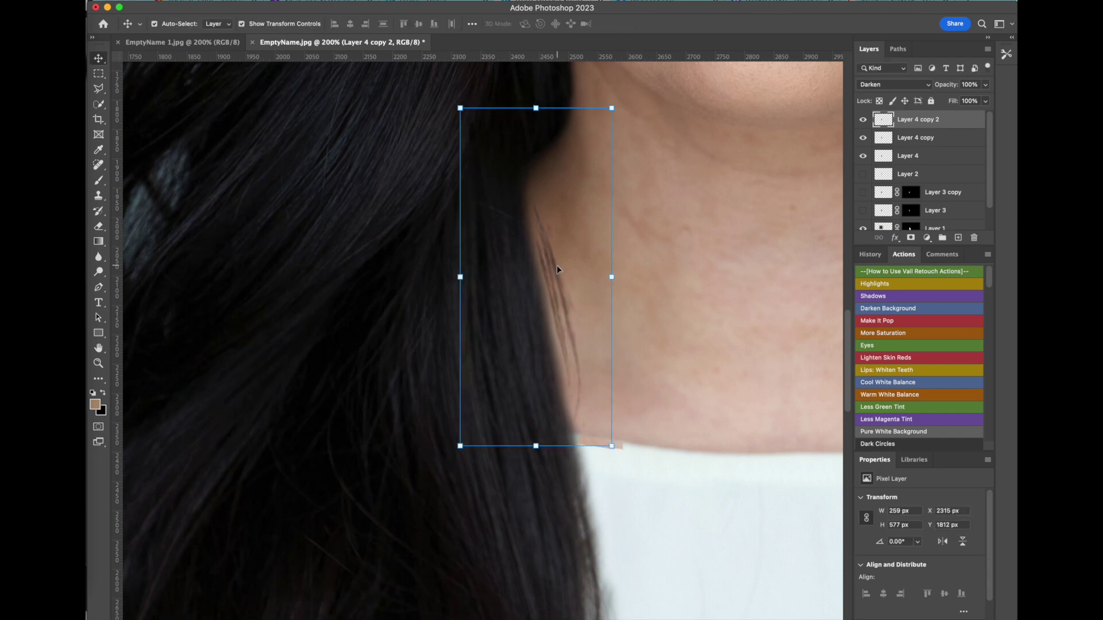
- Merge Layer 4 and its two copies into one layer and set its blend mode to Darken
{"action": "left_click", "coordinate": [958, 148]}
{"action": "left_click", "coordinate": [935, 121], "text": "shift"}
{"action": "left_click", "coordinate": [927, 156], "text": "shift"}
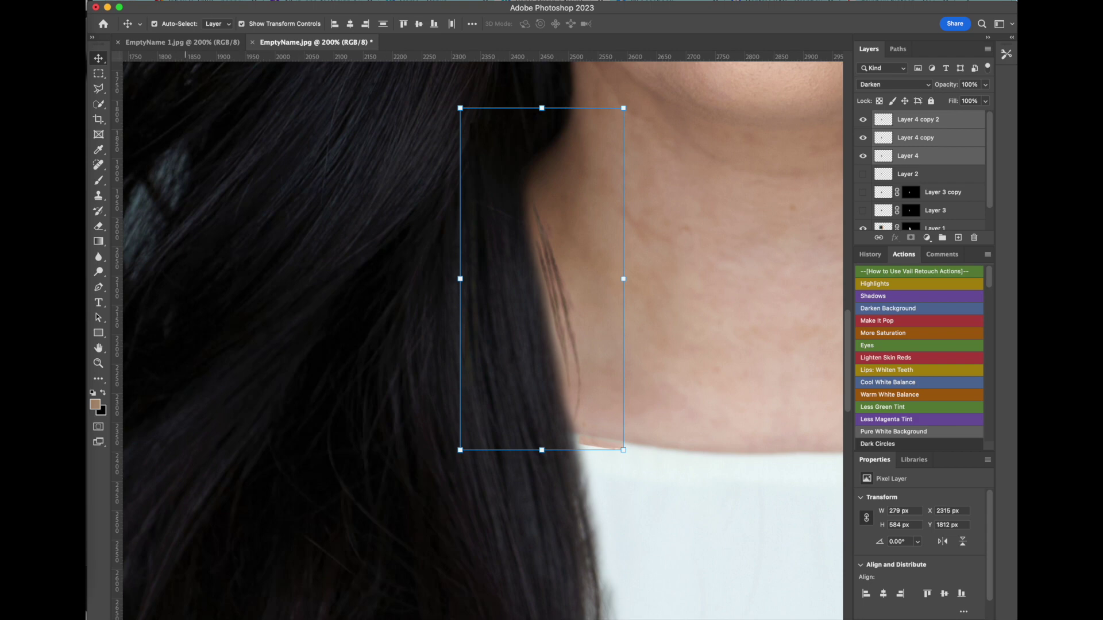
{"action": "left_click", "coordinate": [221, 1]}
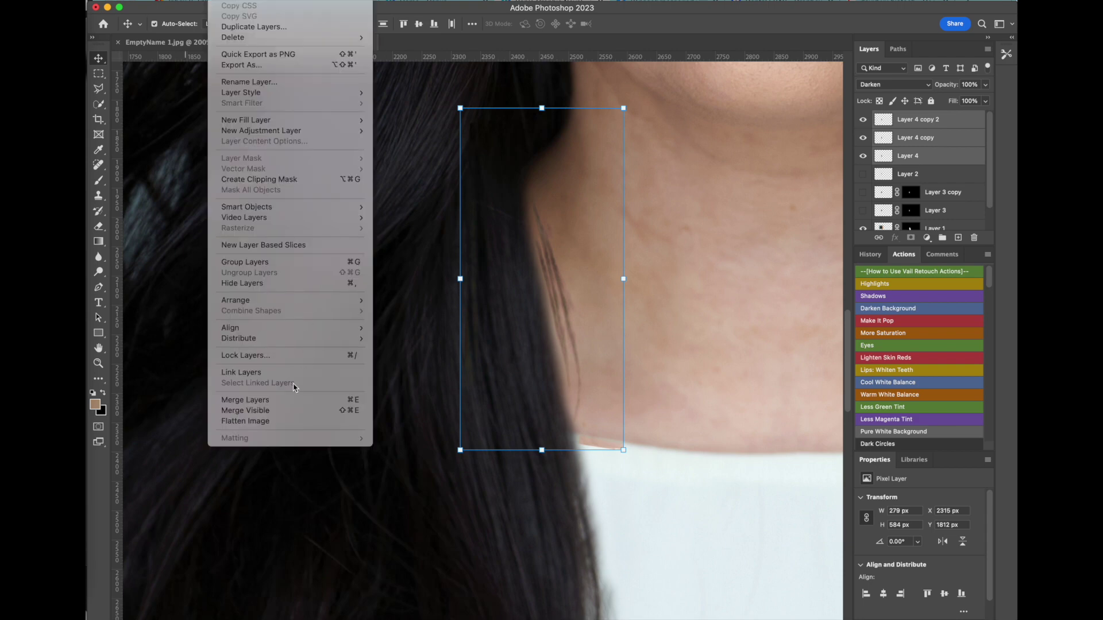
{"action": "left_click", "coordinate": [289, 402]}
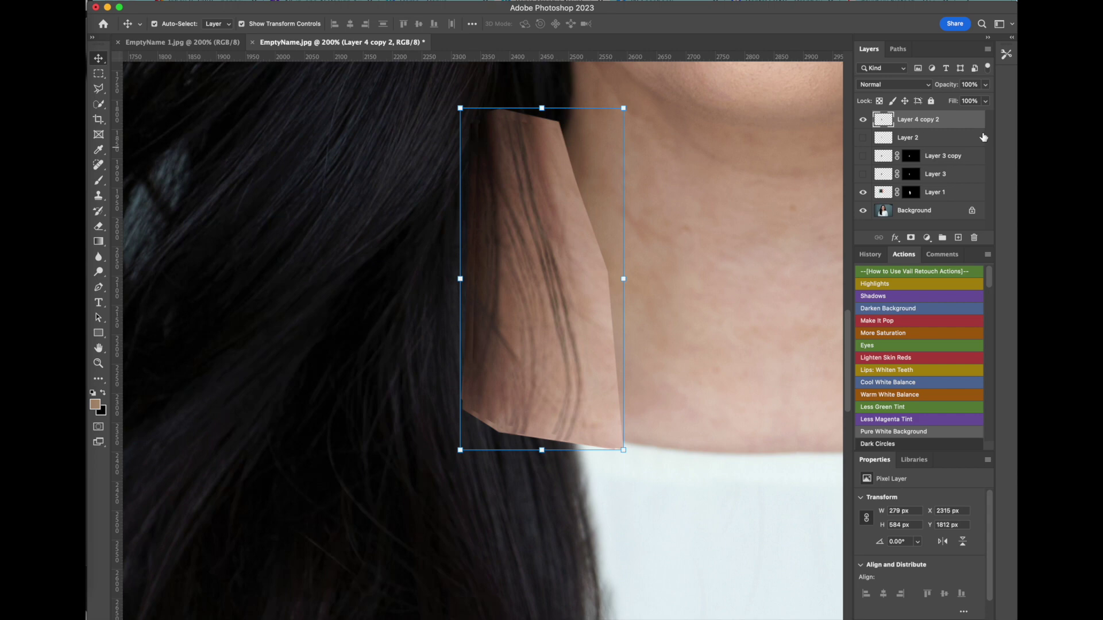
{"action": "left_click", "coordinate": [894, 85]}
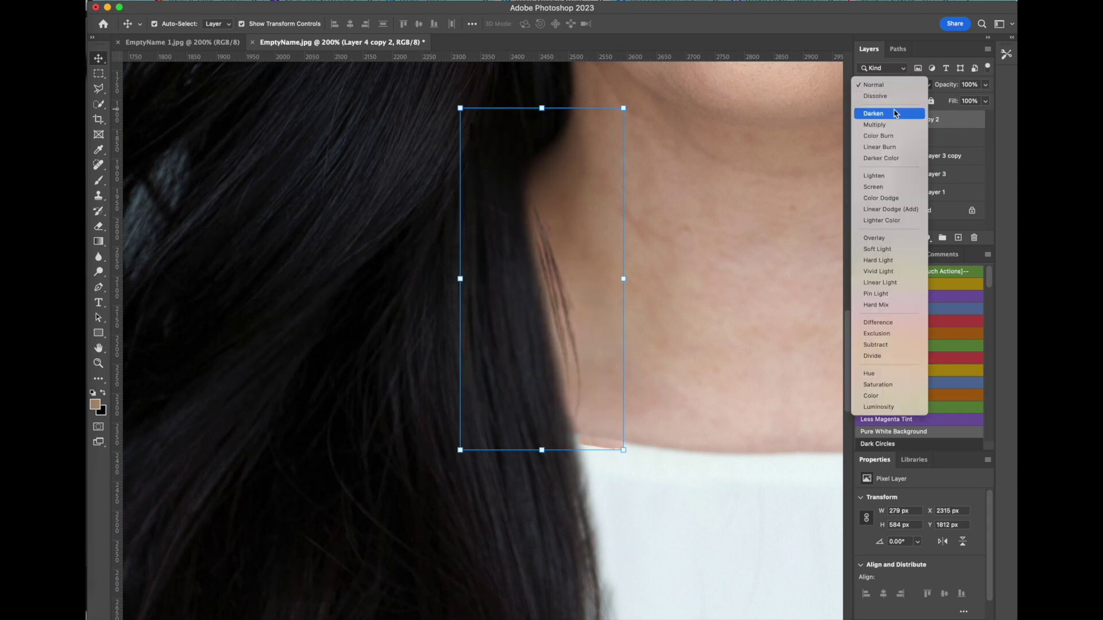
{"action": "left_click", "coordinate": [894, 113]}
- Duplicate the merged strand layer and nudge the copy left to about X 2308 px so its strands fall between the originals
{"action": "left_click_drag", "start_coordinate": [961, 123], "coordinate": [963, 240]}
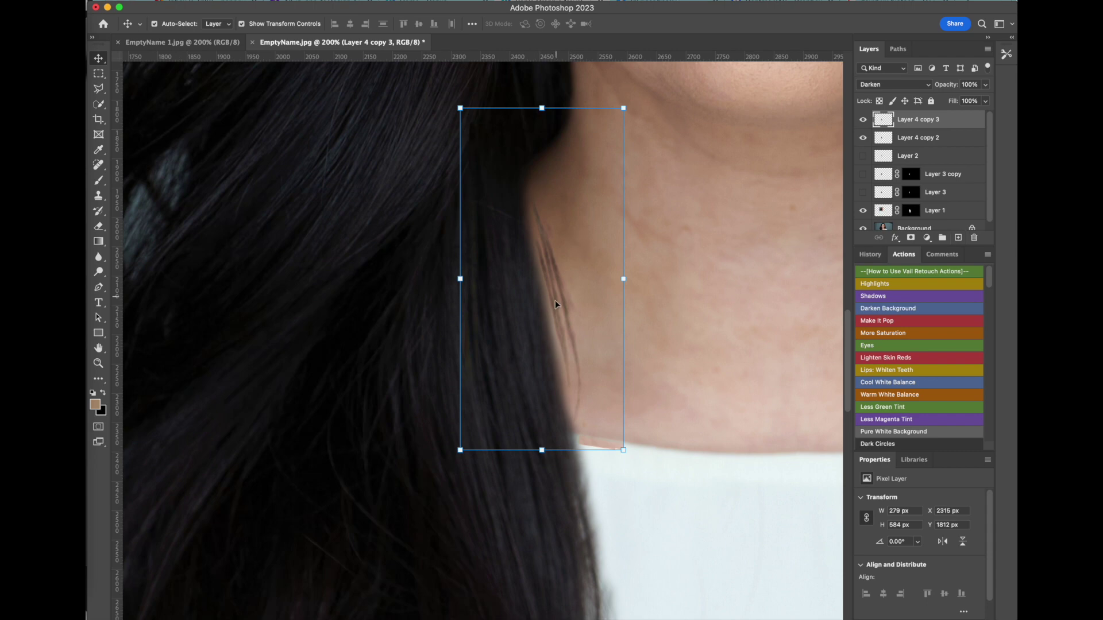
{"action": "left_click_drag", "start_coordinate": [555, 300], "coordinate": [551, 299]}
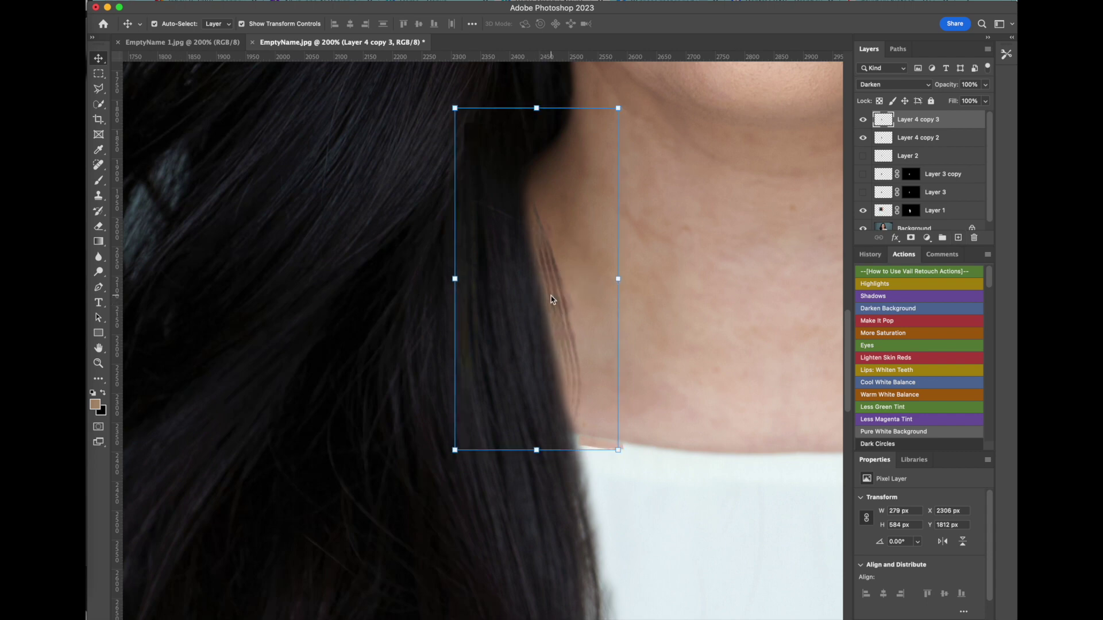
{"action": "key", "text": "Left"}
{"action": "key", "text": "Left"}
{"action": "key", "text": "Left"}
{"action": "key", "text": "Left"}
{"action": "key", "text": "Left"}
{"action": "key", "text": "Left"}
{"action": "key", "text": "Left"}
{"action": "key", "text": "Left"}
{"action": "key", "text": "Left"}
{"action": "key", "text": "Left"}
{"action": "key", "text": "Left"}
{"action": "key", "text": "Left"}
{"action": "key", "text": "Left"}
{"action": "key", "text": "Left"}
{"action": "key", "text": "Left"}
{"action": "key", "text": "Left"}
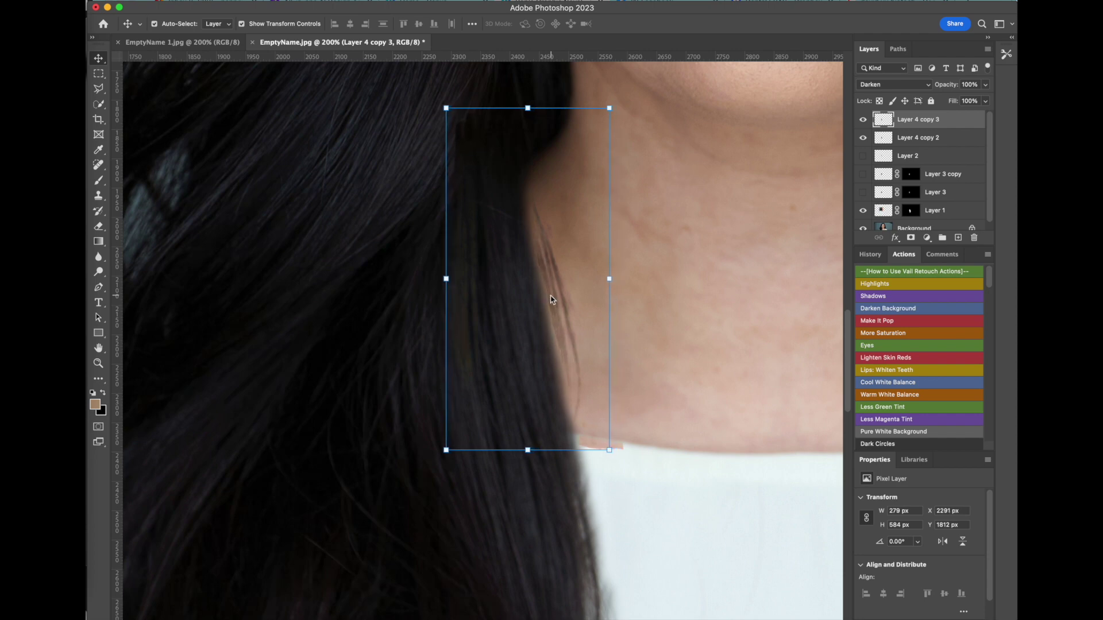
{"action": "key", "text": "Right"}
{"action": "key", "text": "Right"}
{"action": "key", "text": "Right"}
{"action": "key", "text": "Right"}
{"action": "key", "text": "Right"}
{"action": "key", "text": "Right"}
{"action": "key", "text": "Right"}
{"action": "key", "text": "Right"}
{"action": "key", "text": "Right"}
{"action": "key", "text": "Right"}
{"action": "key", "text": "Right"}
{"action": "key", "text": "Right"}
{"action": "key", "text": "Right"}
{"action": "key", "text": "Right"}
{"action": "key", "text": "Right"}
{"action": "key", "text": "Right"}
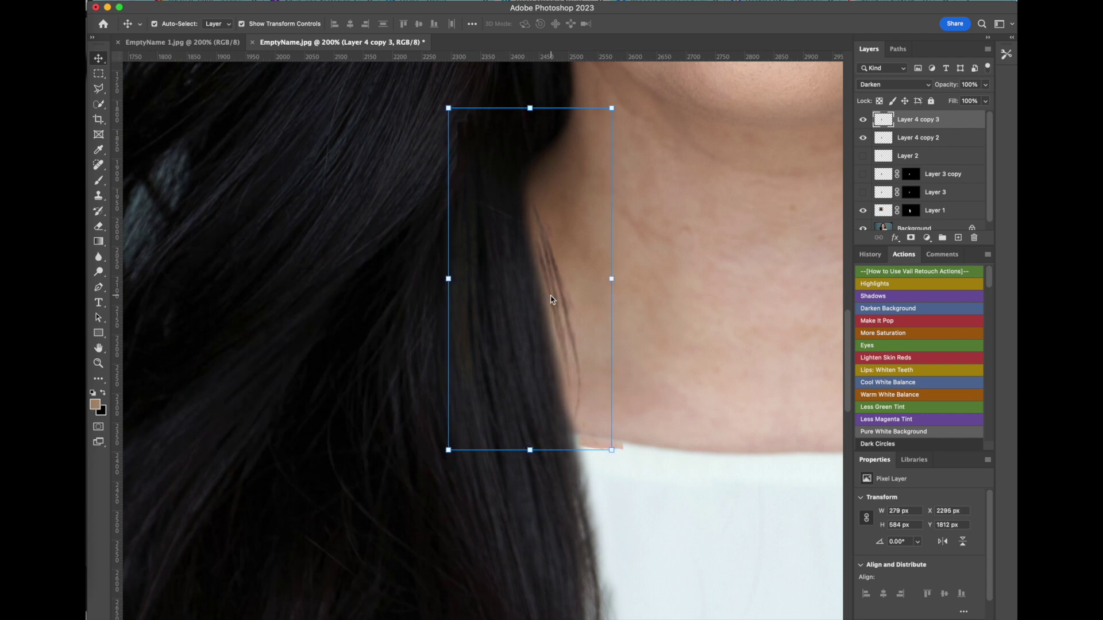
{"action": "key", "text": "Right"}
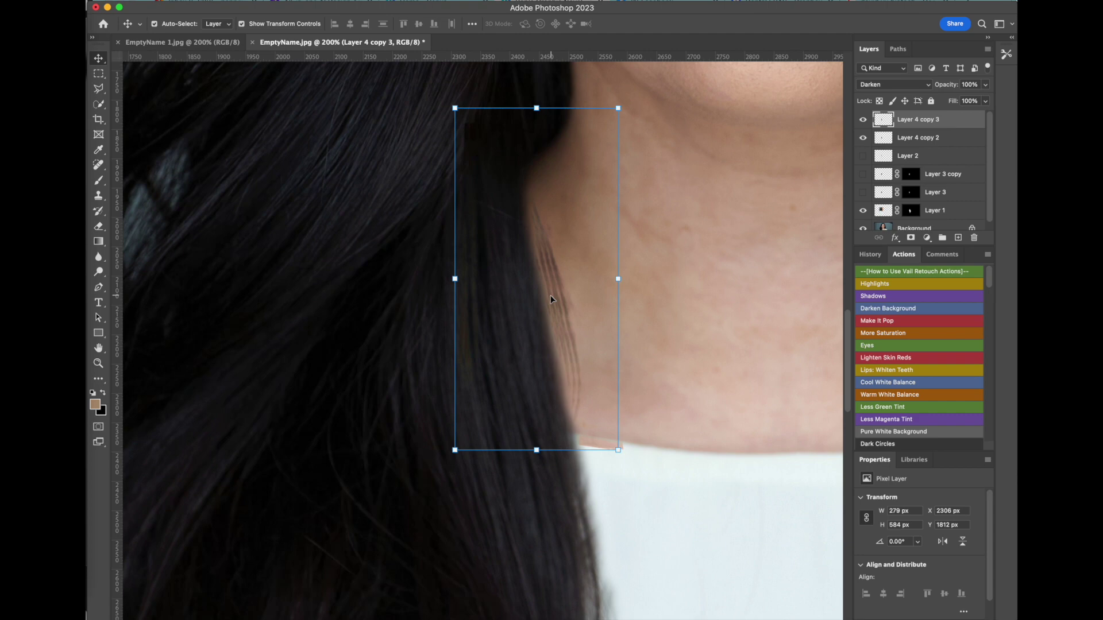
{"action": "key", "text": "Left"}
{"action": "key", "text": "Right"}
{"action": "key", "text": "Right"}
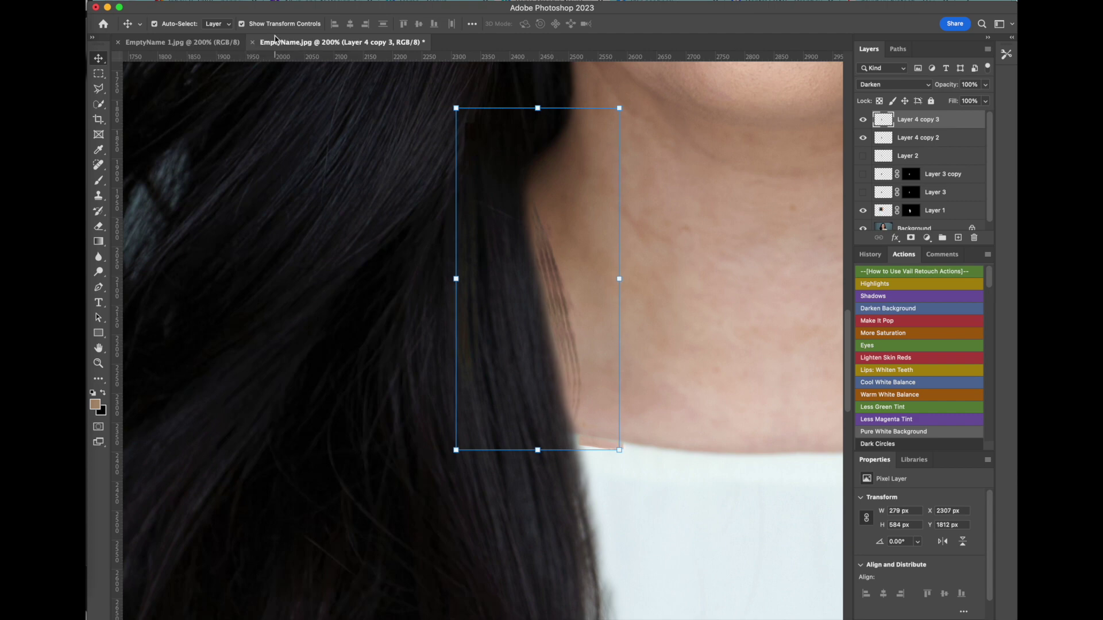
- Warp the duplicated strands slightly outward and downward over the neck for a more natural spread
{"action": "left_click", "coordinate": [160, 0]}
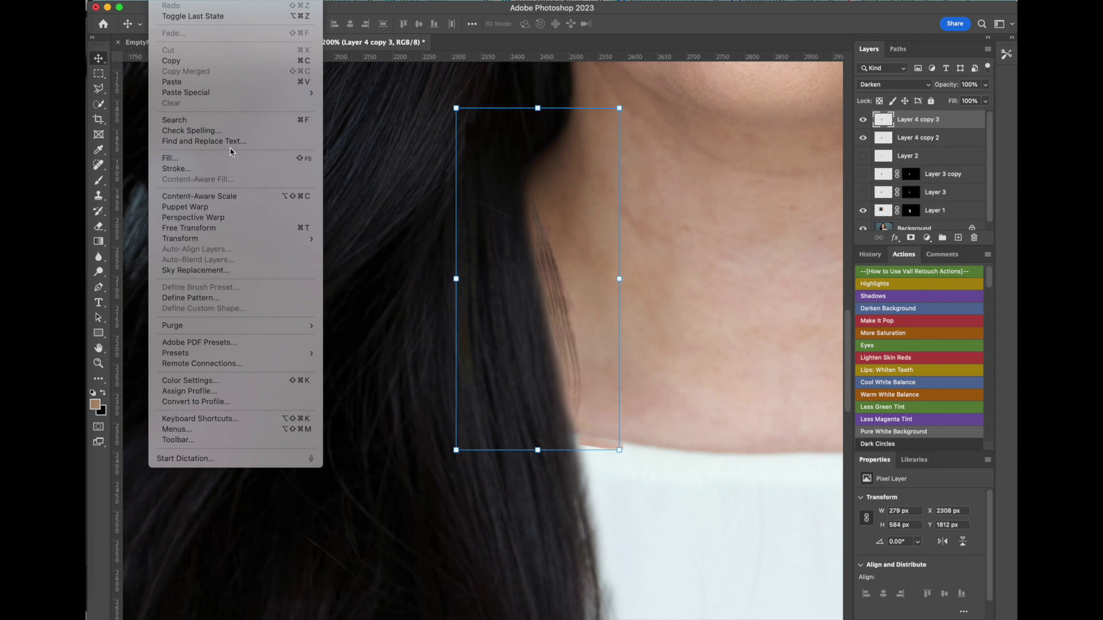
{"action": "mouse_move", "coordinate": [241, 238]}
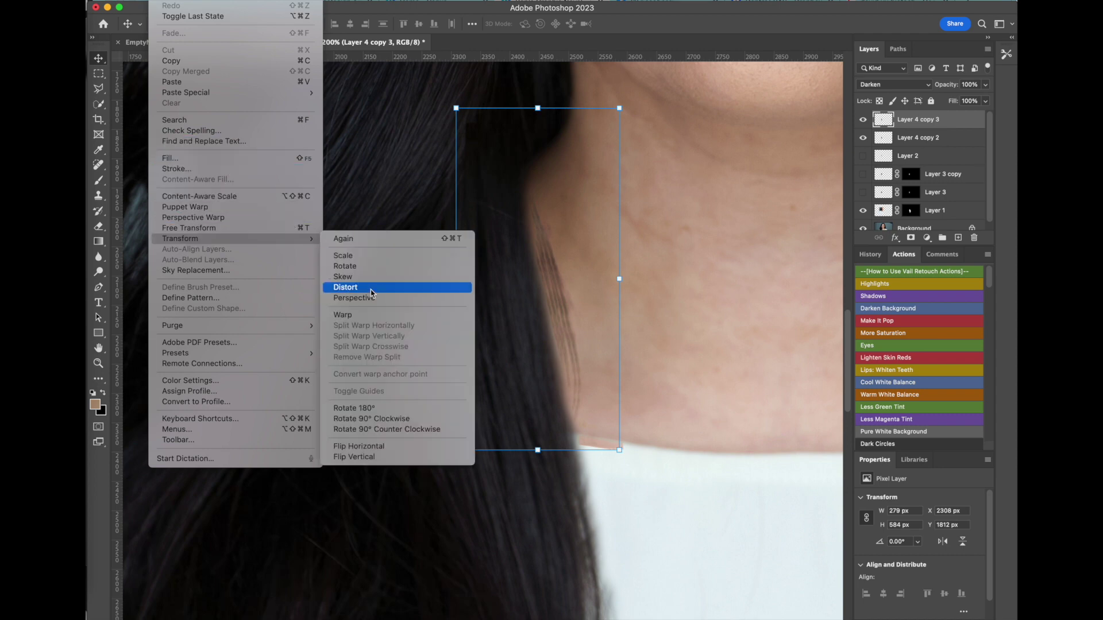
{"action": "left_click", "coordinate": [368, 315]}
{"action": "mouse_move", "coordinate": [560, 305]}
{"action": "left_mouse_down"}
{"action": "mouse_move", "coordinate": [550, 314]}
{"action": "mouse_move", "coordinate": [567, 315]}
{"action": "left_mouse_up"}
{"action": "key", "text": "Return"}
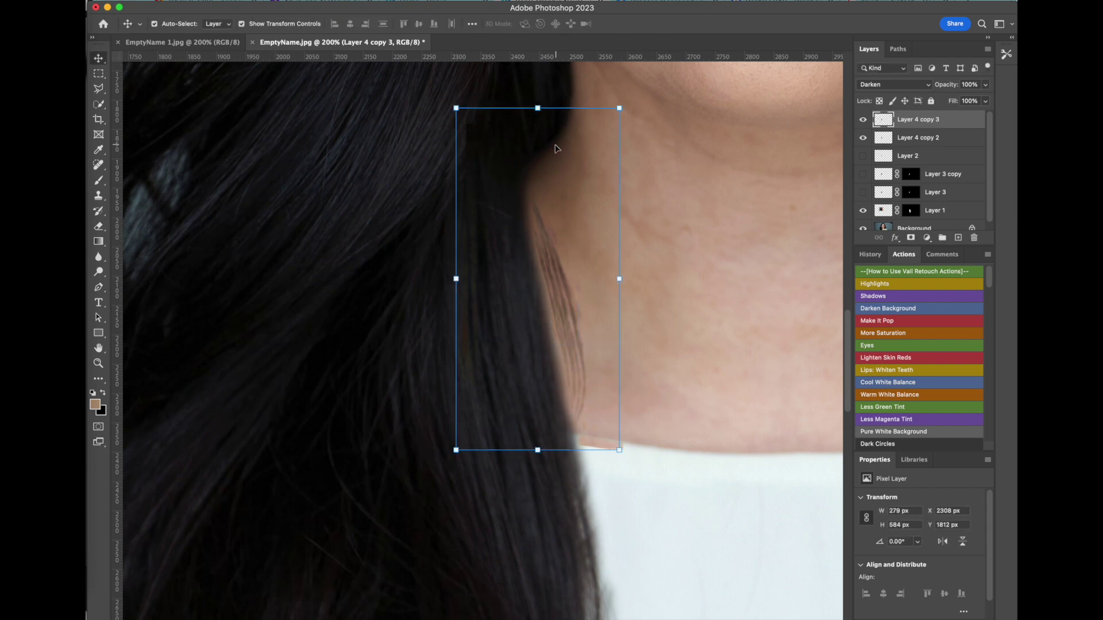
- Mask away the strand patches' stray edge over the shirt and stamp the visible image onto a new top layer
{"action": "left_click", "coordinate": [617, 215]}
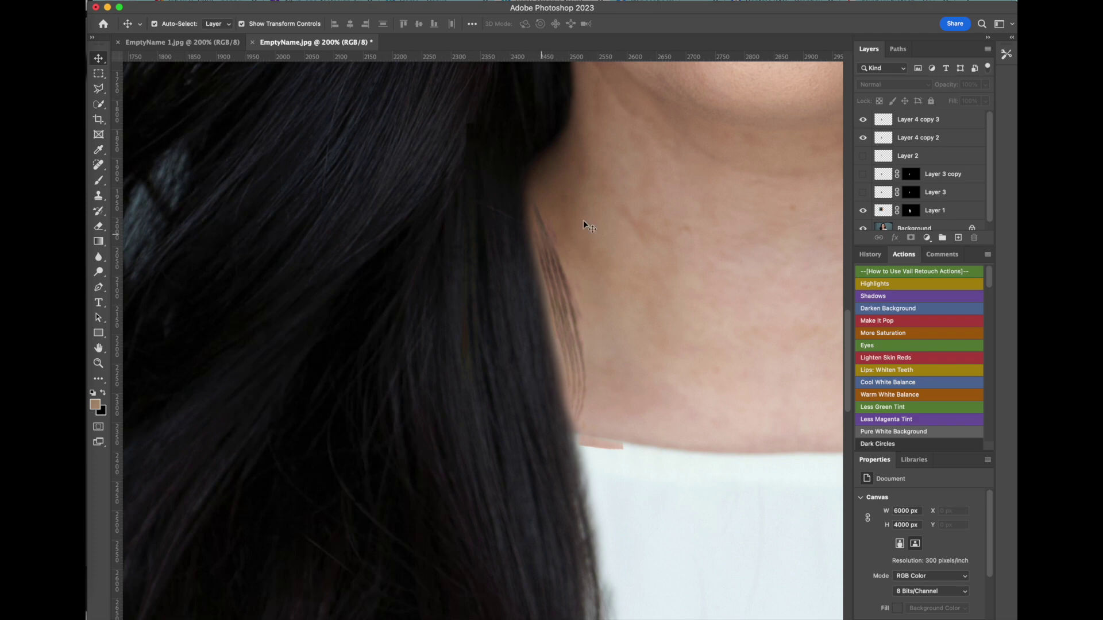
{"action": "left_click", "coordinate": [903, 205]}
{"action": "key", "text": "b"}
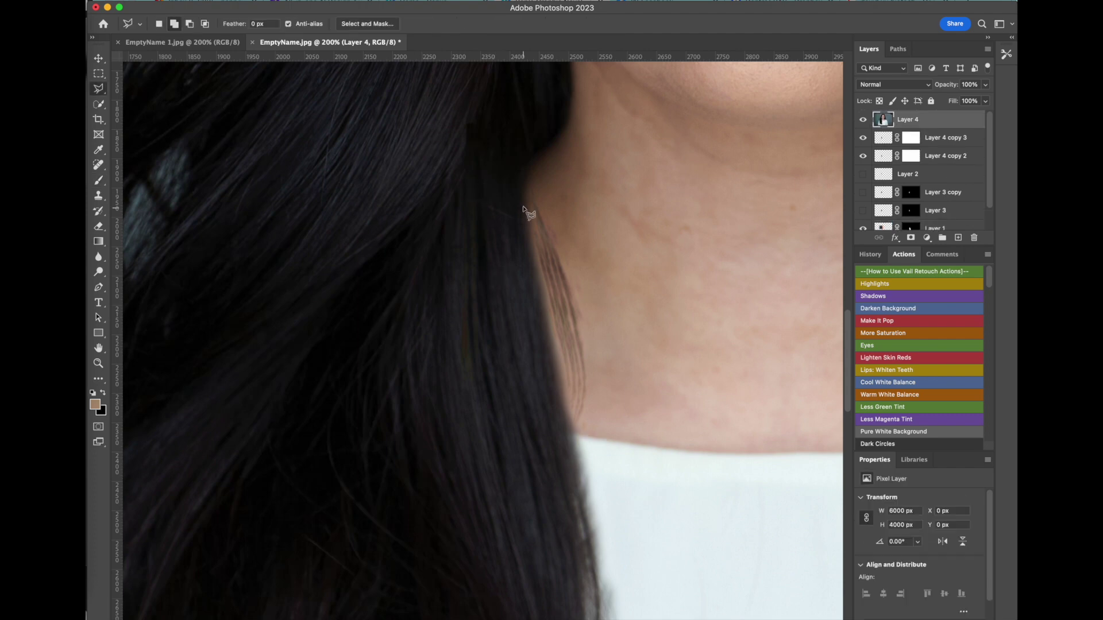
- Outline the long hair section beside the neck with the Polygonal Lasso and copy it to a new layer
{"action": "left_click", "coordinate": [518, 182]}
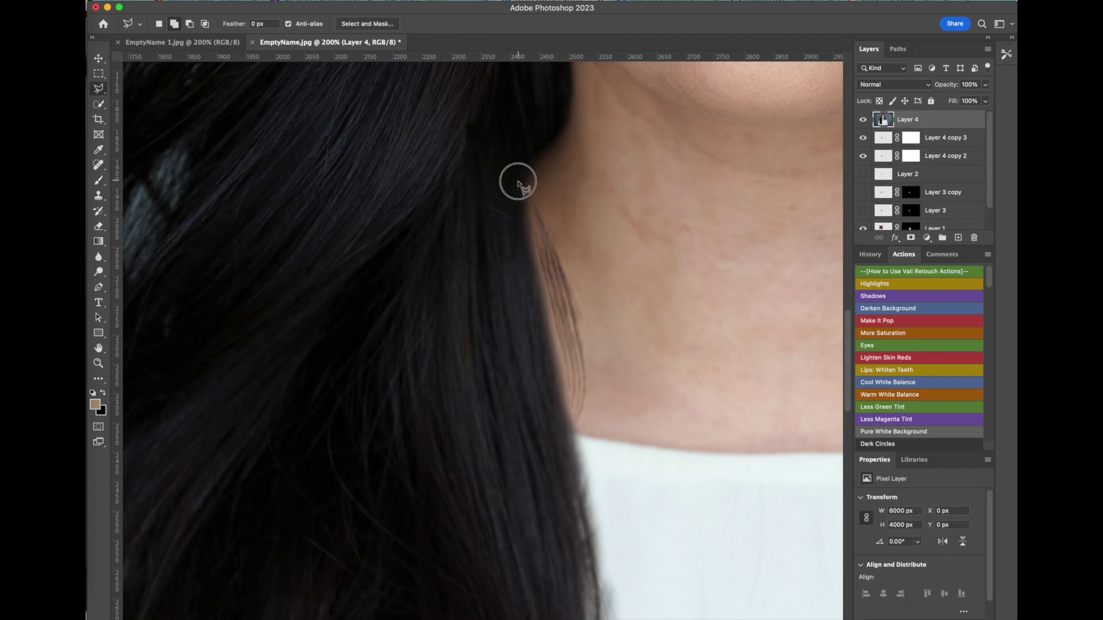
{"action": "left_click", "coordinate": [447, 207]}
{"action": "left_click", "coordinate": [431, 362]}
{"action": "left_click", "coordinate": [474, 498]}
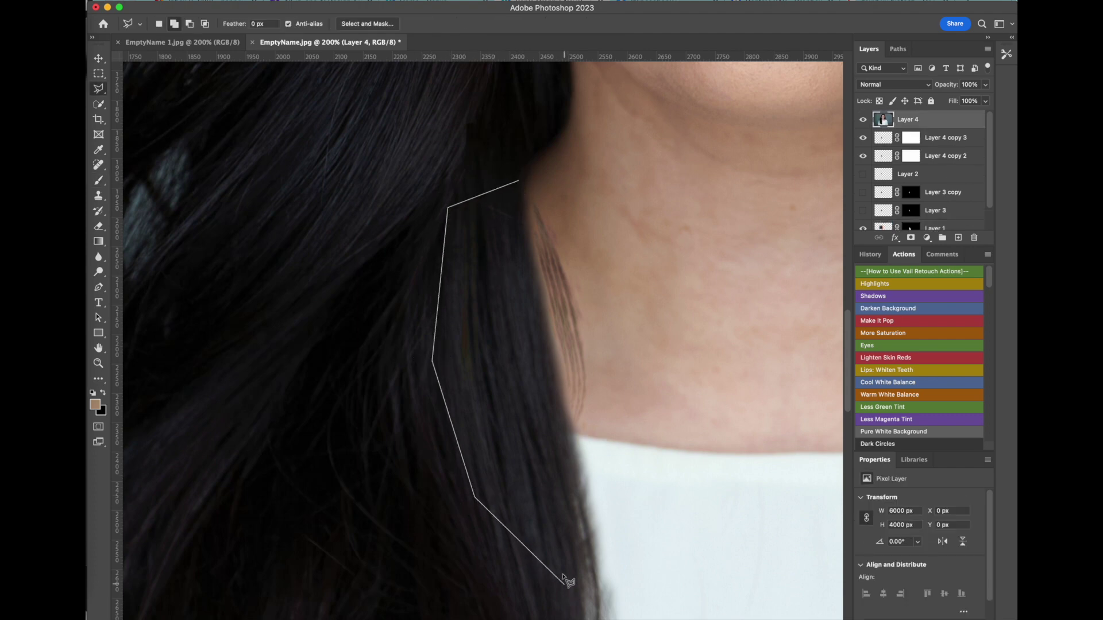
{"action": "left_click", "coordinate": [582, 550]}
{"action": "left_click", "coordinate": [600, 544]}
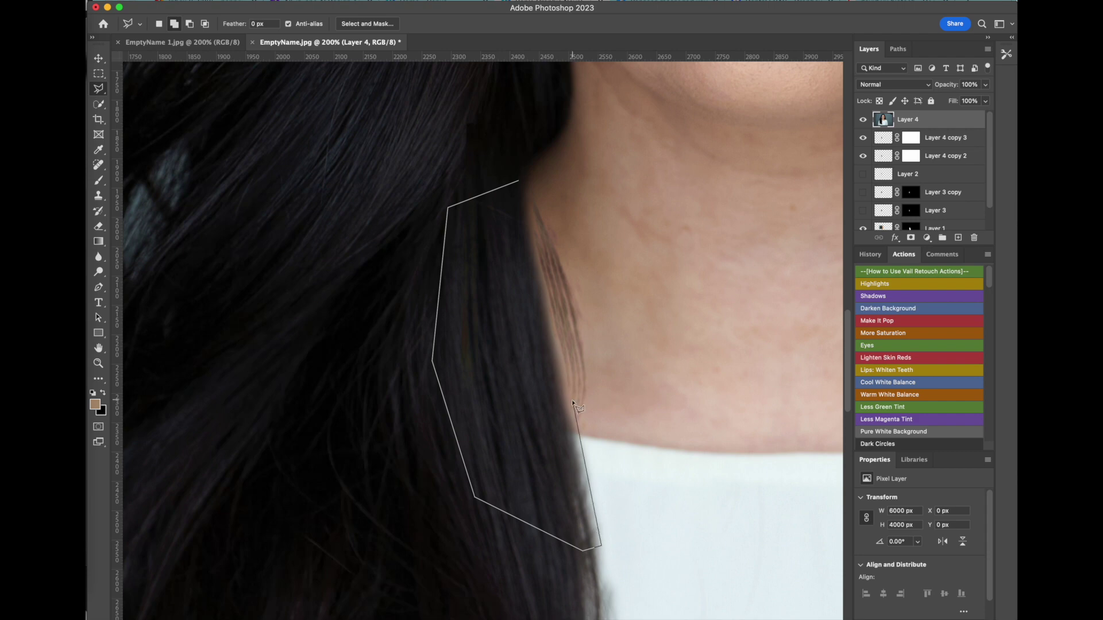
{"action": "left_click", "coordinate": [579, 524]}
{"action": "double_click", "coordinate": [544, 351]}
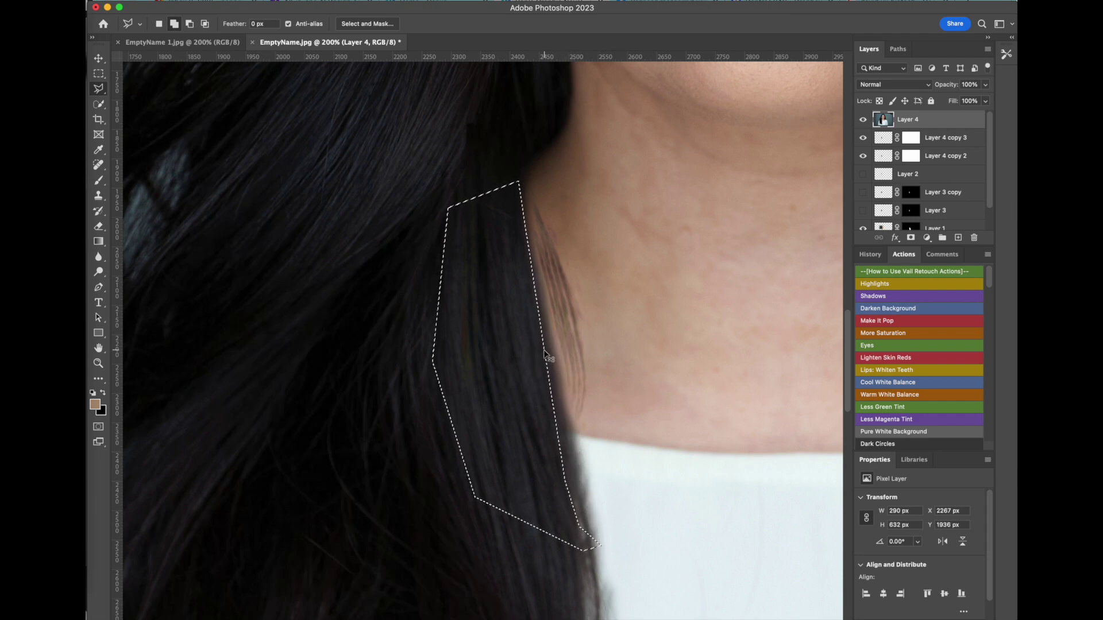
{"action": "key", "text": "super+j"}
- Warp the copied hair section outward so it covers the pasted strands, and raise its upper end
{"action": "left_click", "coordinate": [159, 0]}
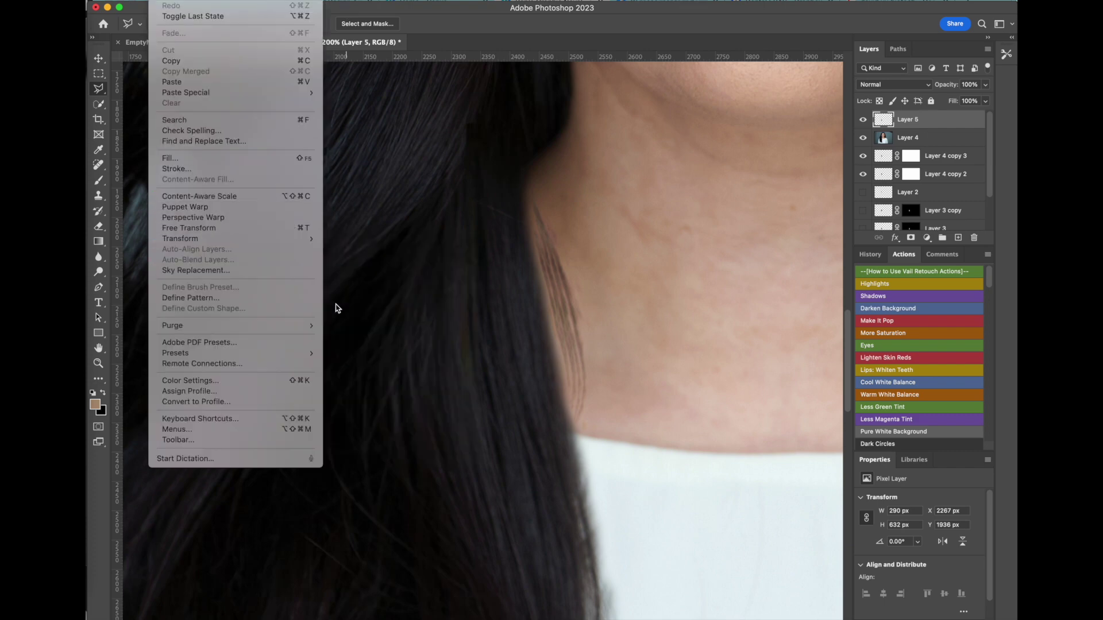
{"action": "mouse_move", "coordinate": [287, 239]}
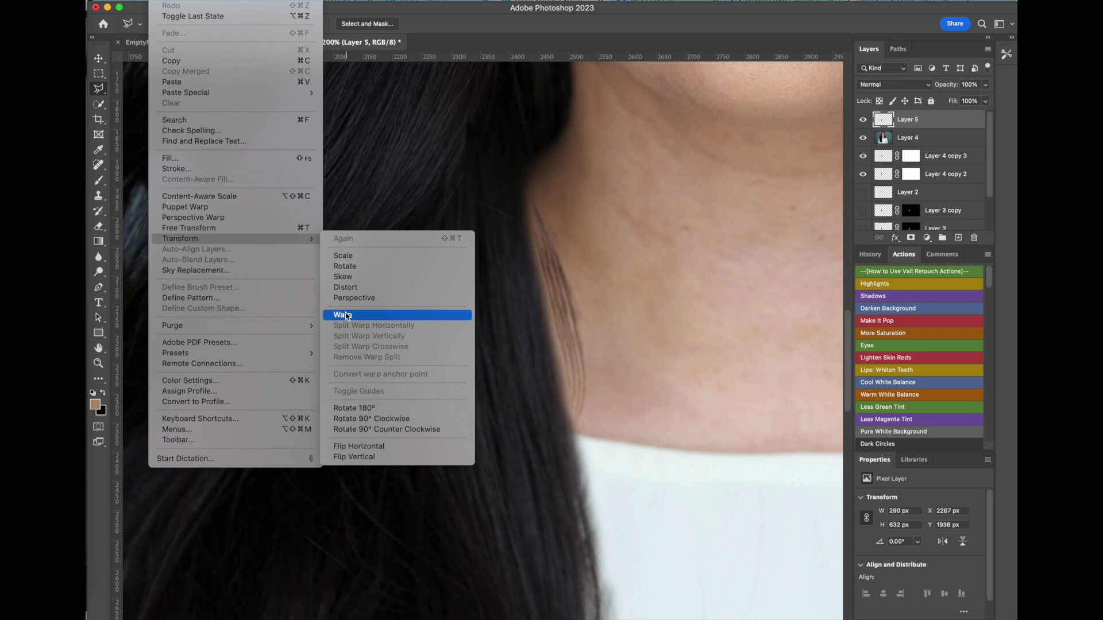
{"action": "left_click", "coordinate": [345, 315]}
{"action": "left_click_drag", "start_coordinate": [533, 333], "coordinate": [572, 352]}
{"action": "left_click_drag", "start_coordinate": [509, 182], "coordinate": [513, 170]}
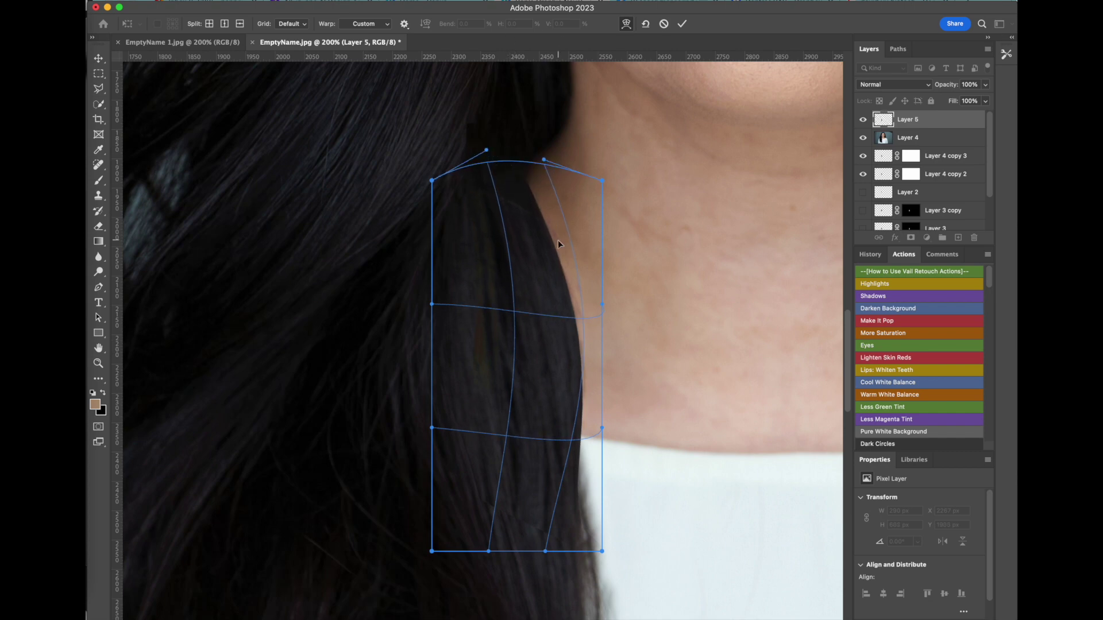
{"action": "key", "text": "Return"}
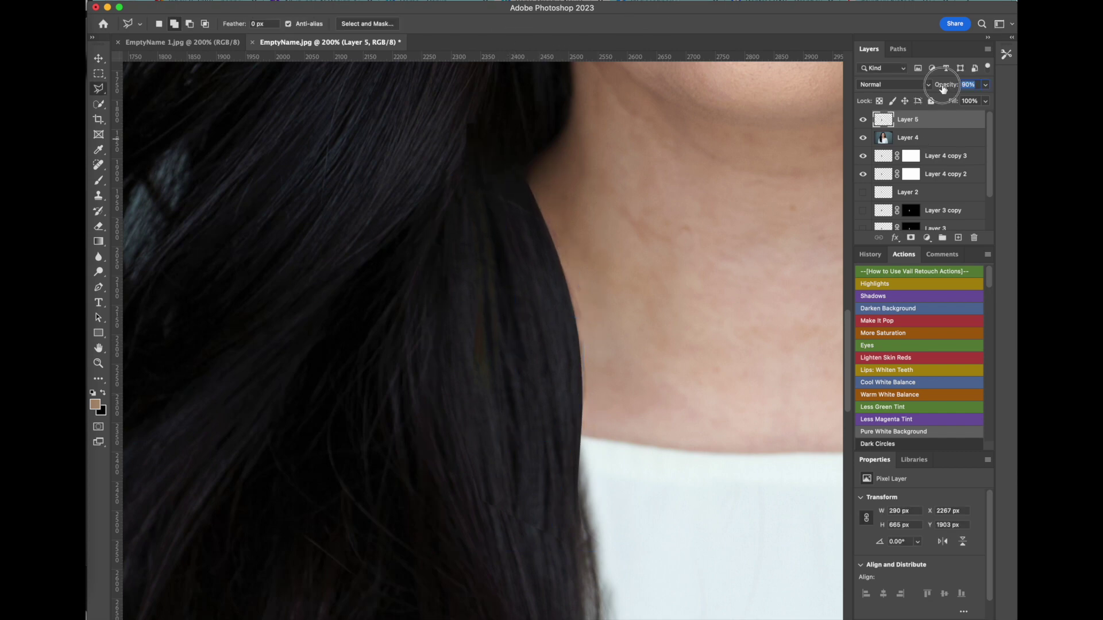
- Add a layer mask to Layer 5 and warp the hair section further upward into the hair above
{"action": "left_click", "coordinate": [910, 238]}
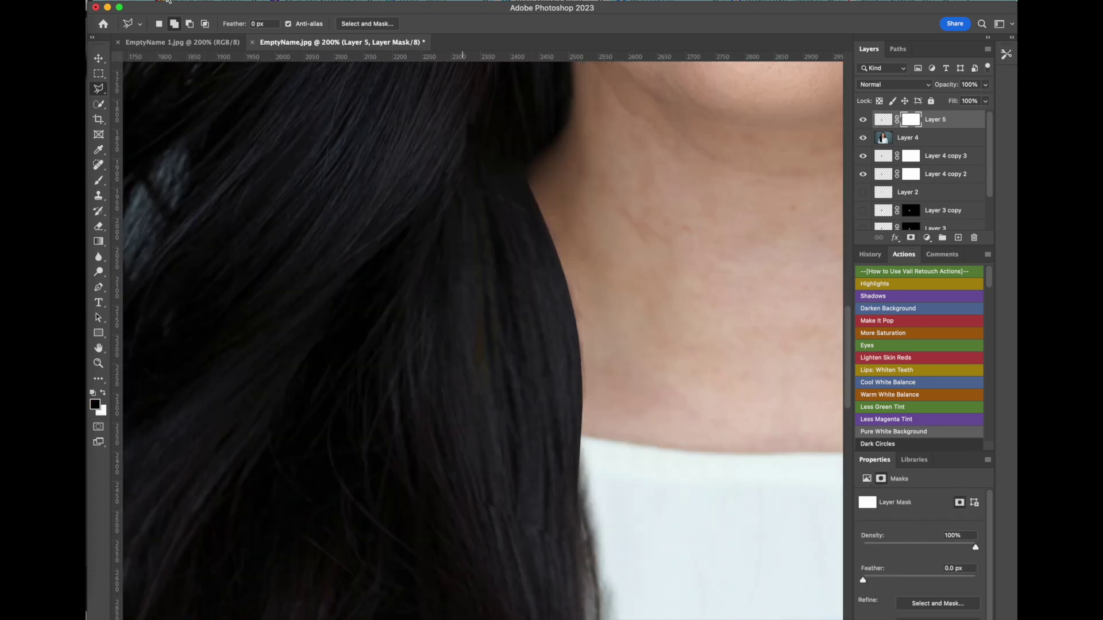
{"action": "left_click", "coordinate": [166, 0]}
{"action": "mouse_move", "coordinate": [287, 238]}
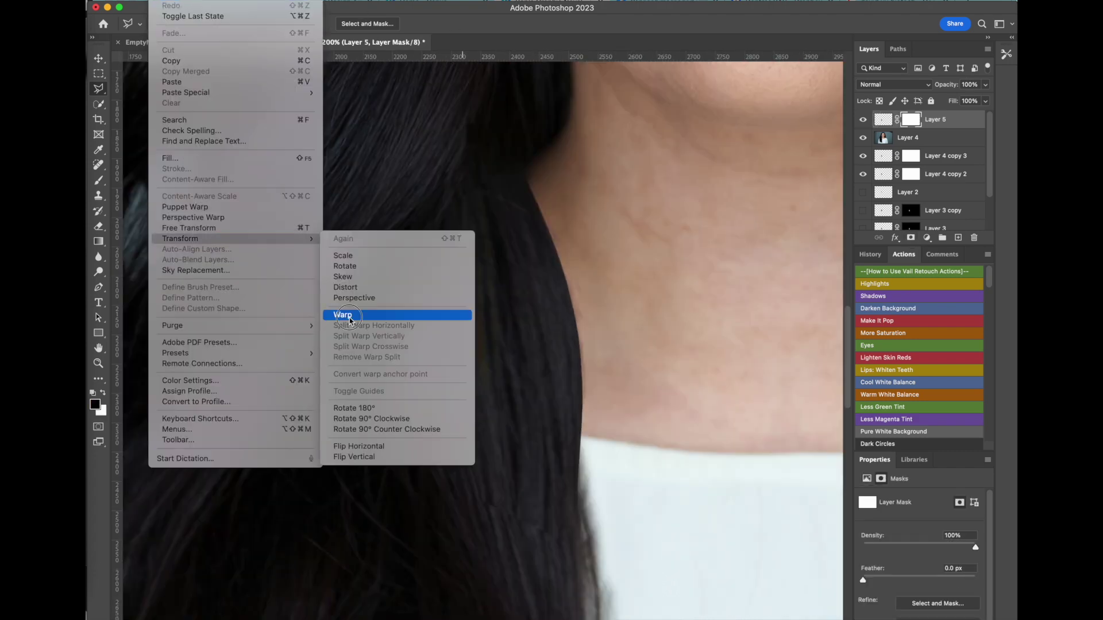
{"action": "left_click", "coordinate": [349, 318]}
{"action": "left_click_drag", "start_coordinate": [517, 161], "coordinate": [517, 137]}
{"action": "left_click_drag", "start_coordinate": [560, 265], "coordinate": [562, 271]}
{"action": "key", "text": "Return"}
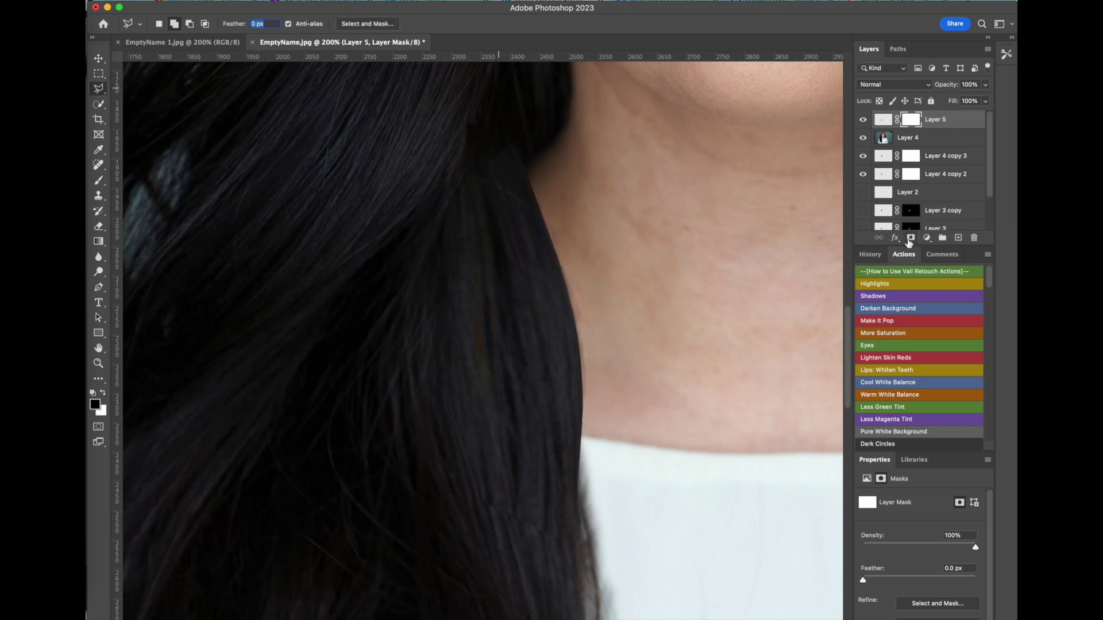
- Paint black on Layer 5's mask with a soft brush at 34% opacity to blend the hair edge into the neck
{"action": "left_click", "coordinate": [99, 182]}
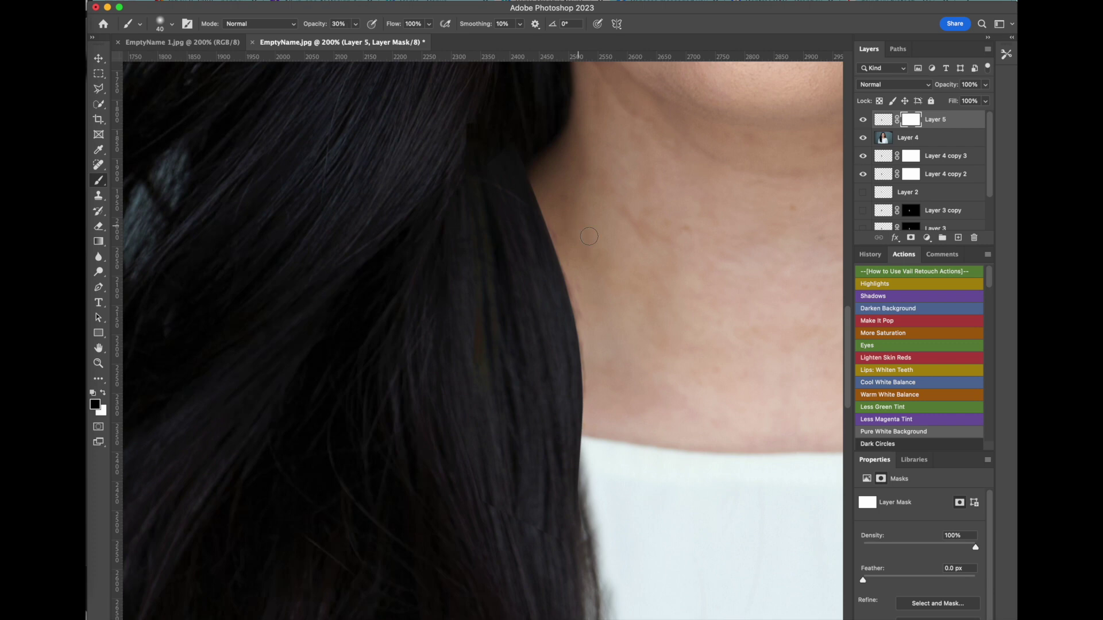
{"action": "mouse_move", "coordinate": [536, 181]}
{"action": "left_mouse_down"}
{"action": "mouse_move", "coordinate": [571, 315]}
{"action": "mouse_move", "coordinate": [549, 222]}
{"action": "mouse_move", "coordinate": [571, 249]}
{"action": "mouse_move", "coordinate": [524, 162]}
{"action": "mouse_move", "coordinate": [553, 244]}
{"action": "mouse_move", "coordinate": [537, 177]}
{"action": "mouse_move", "coordinate": [584, 283]}
{"action": "mouse_move", "coordinate": [569, 258]}
{"action": "mouse_move", "coordinate": [593, 406]}
{"action": "mouse_move", "coordinate": [591, 438]}
{"action": "mouse_move", "coordinate": [588, 381]}
{"action": "mouse_move", "coordinate": [589, 481]}
{"action": "mouse_move", "coordinate": [588, 352]}
{"action": "mouse_move", "coordinate": [571, 295]}
{"action": "mouse_move", "coordinate": [586, 293]}
{"action": "mouse_move", "coordinate": [546, 167]}
{"action": "mouse_move", "coordinate": [557, 239]}
{"action": "mouse_move", "coordinate": [534, 170]}
{"action": "mouse_move", "coordinate": [547, 136]}
{"action": "mouse_move", "coordinate": [557, 216]}
{"action": "left_mouse_up"}
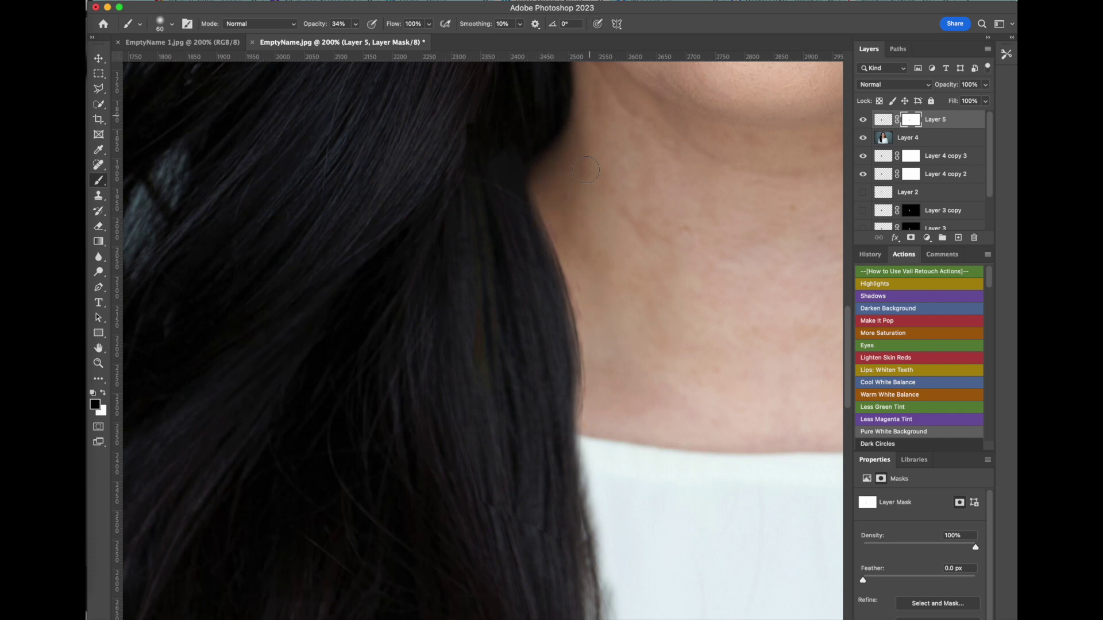
{"action": "mouse_move", "coordinate": [473, 101]}
{"action": "left_mouse_down"}
{"action": "mouse_move", "coordinate": [428, 229]}
{"action": "mouse_move", "coordinate": [477, 126]}
{"action": "mouse_move", "coordinate": [409, 298]}
{"action": "left_mouse_up"}
- Compare the hair edge with Layer 5 hidden and shown, both up close and in the full portrait
{"action": "left_click", "coordinate": [864, 120]}
{"action": "left_click", "coordinate": [864, 120]}
{"action": "left_click", "coordinate": [864, 121]}
{"action": "left_click", "coordinate": [864, 121]}
{"action": "left_click", "coordinate": [863, 120]}
{"action": "left_click", "coordinate": [863, 121]}
{"action": "left_click", "coordinate": [863, 120]}
{"action": "left_click", "coordinate": [862, 122]}
{"action": "mouse_move", "coordinate": [500, 137]}
{"action": "left_mouse_down"}
{"action": "mouse_move", "coordinate": [462, 207]}
{"action": "mouse_move", "coordinate": [513, 135]}
{"action": "mouse_move", "coordinate": [509, 161]}
{"action": "mouse_move", "coordinate": [456, 220]}
{"action": "mouse_move", "coordinate": [383, 228]}
{"action": "mouse_move", "coordinate": [493, 107]}
{"action": "left_mouse_up"}
{"action": "key", "text": "super+0"}
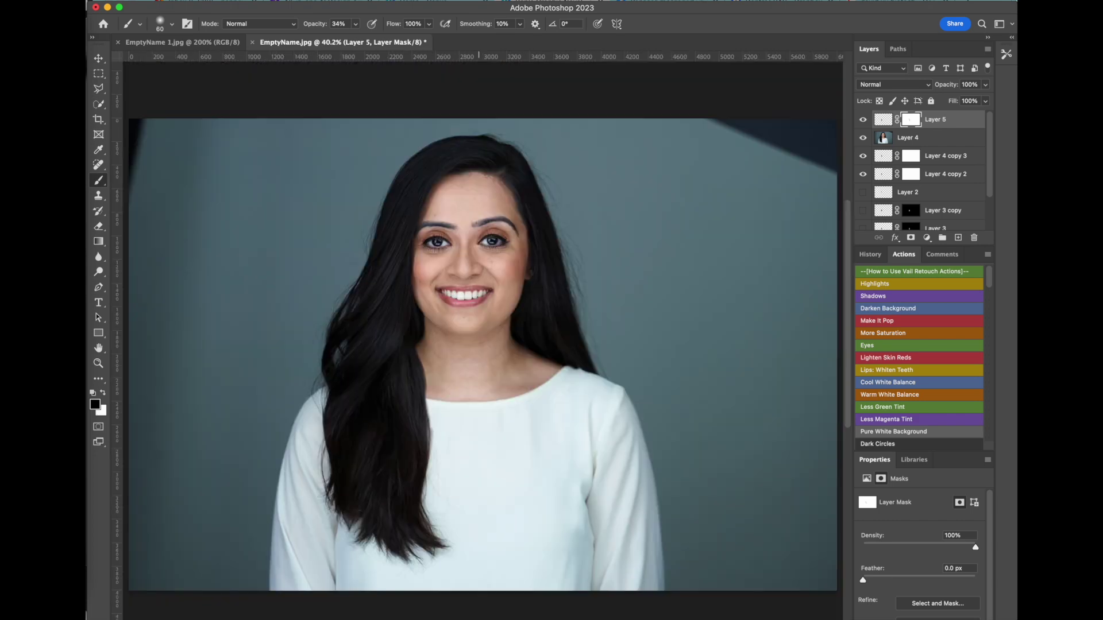
{"action": "left_click", "coordinate": [862, 119]}
{"action": "left_click", "coordinate": [862, 120]}
- Stamp the visible image to a new layer, then outline the hair edge beside the neck and copy it to its own layer
{"action": "scroll", "coordinate": [417, 340], "scroll_direction": "up", "scroll_amount": 8}
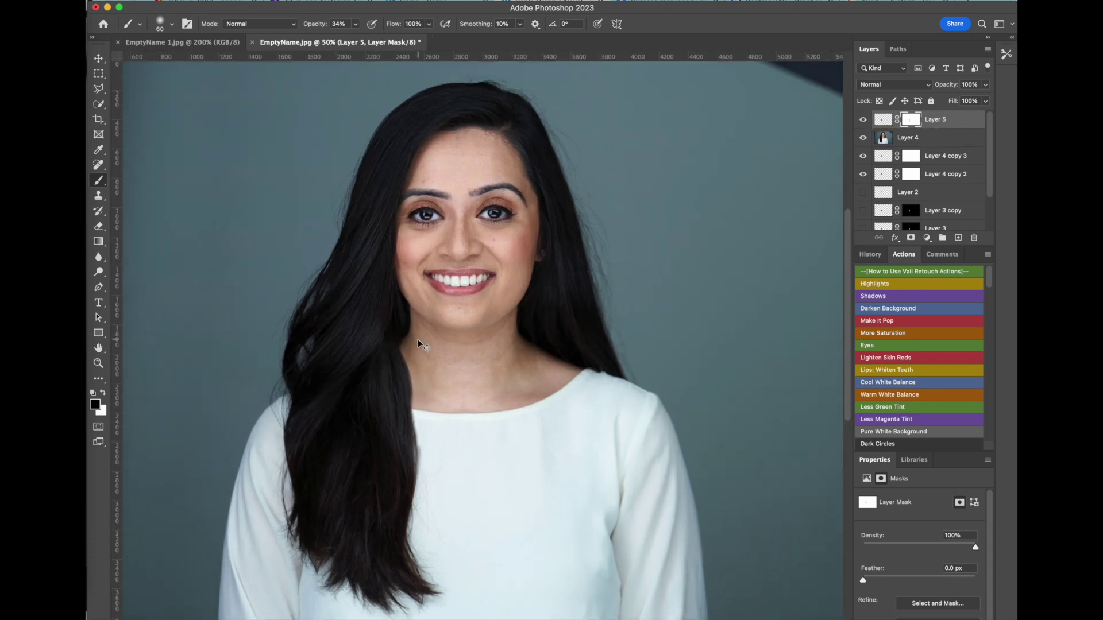
{"action": "scroll", "coordinate": [417, 339], "scroll_direction": "up", "scroll_amount": 2}
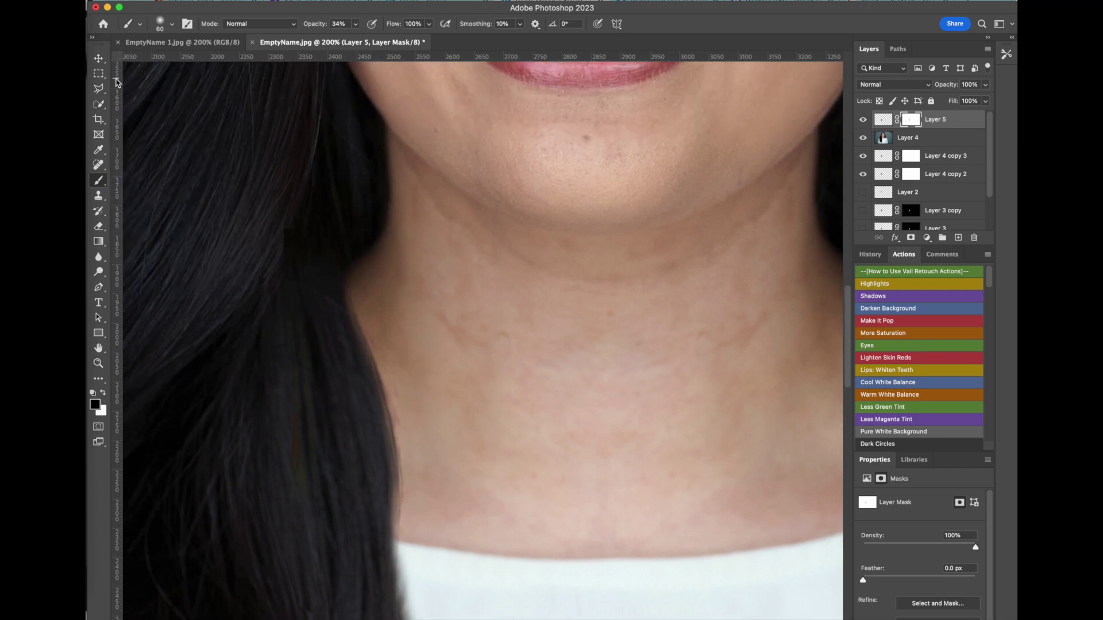
{"action": "key", "text": "super+alt+shift+e"}
{"action": "left_click", "coordinate": [98, 88]}
{"action": "left_click", "coordinate": [283, 292]}
{"action": "left_click", "coordinate": [365, 266]}
{"action": "left_click", "coordinate": [436, 407]}
{"action": "left_click", "coordinate": [436, 520]}
{"action": "left_click", "coordinate": [352, 531]}
{"action": "double_click", "coordinate": [304, 479]}
{"action": "key", "text": "super+j"}
- Move the copied hair edge up toward the notch below the jaw and set its blend mode to Darken
{"action": "key", "text": "v"}
{"action": "left_click_drag", "start_coordinate": [312, 408], "coordinate": [287, 290]}
{"action": "left_click", "coordinate": [902, 85]}
{"action": "left_click", "coordinate": [900, 113]}
- Rotate the copied hair edge about 13.5°, position it over the notch below the jaw, and set its blend mode to Normal
{"action": "left_click_drag", "start_coordinate": [443, 162], "coordinate": [467, 191]}
{"action": "left_click_drag", "start_coordinate": [347, 299], "coordinate": [368, 255]}
{"action": "left_click", "coordinate": [898, 85]}
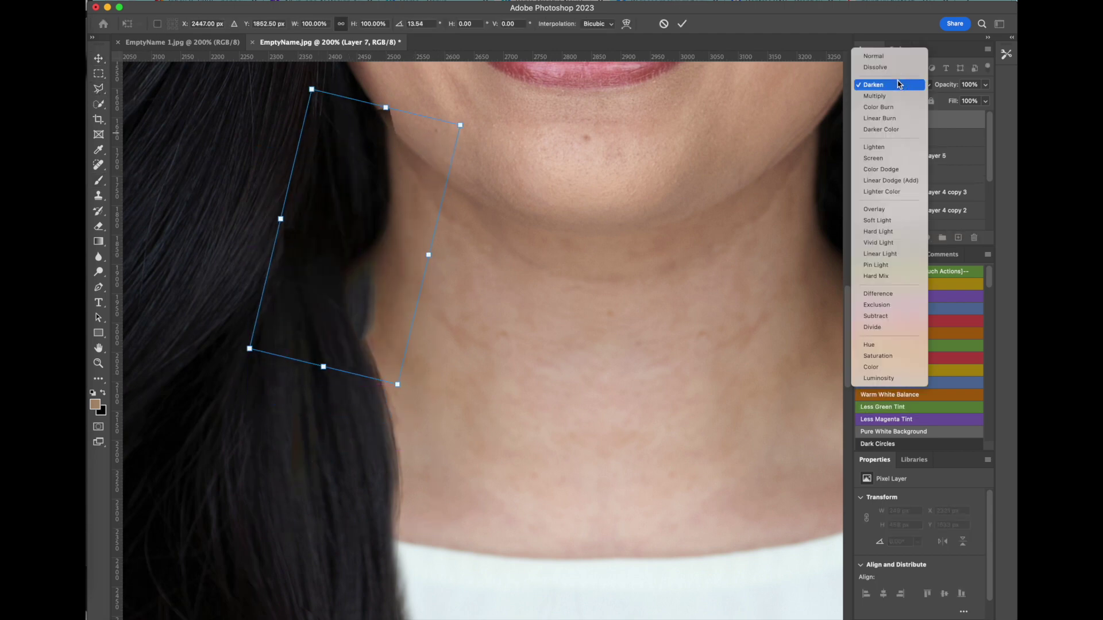
{"action": "left_click", "coordinate": [897, 56]}
{"action": "key", "text": "Return"}
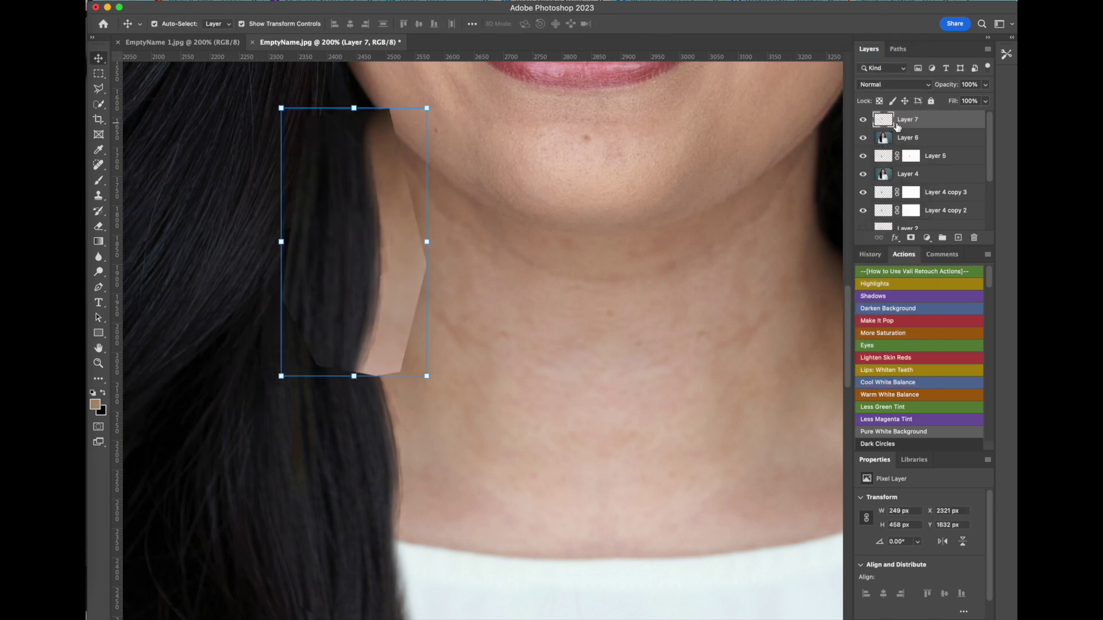
- Add a mask to Layer 7 and paint black at 100% opacity to hide the patch's skin area beside the neck
{"action": "left_click", "coordinate": [910, 238]}
{"action": "key", "text": "d"}
{"action": "key", "text": "b"}
{"action": "key", "text": "0"}
{"action": "mouse_move", "coordinate": [377, 109]}
{"action": "left_mouse_down"}
{"action": "mouse_move", "coordinate": [401, 222]}
{"action": "mouse_move", "coordinate": [390, 358]}
{"action": "mouse_move", "coordinate": [389, 182]}
{"action": "mouse_move", "coordinate": [370, 104]}
{"action": "mouse_move", "coordinate": [362, 381]}
{"action": "left_mouse_up"}
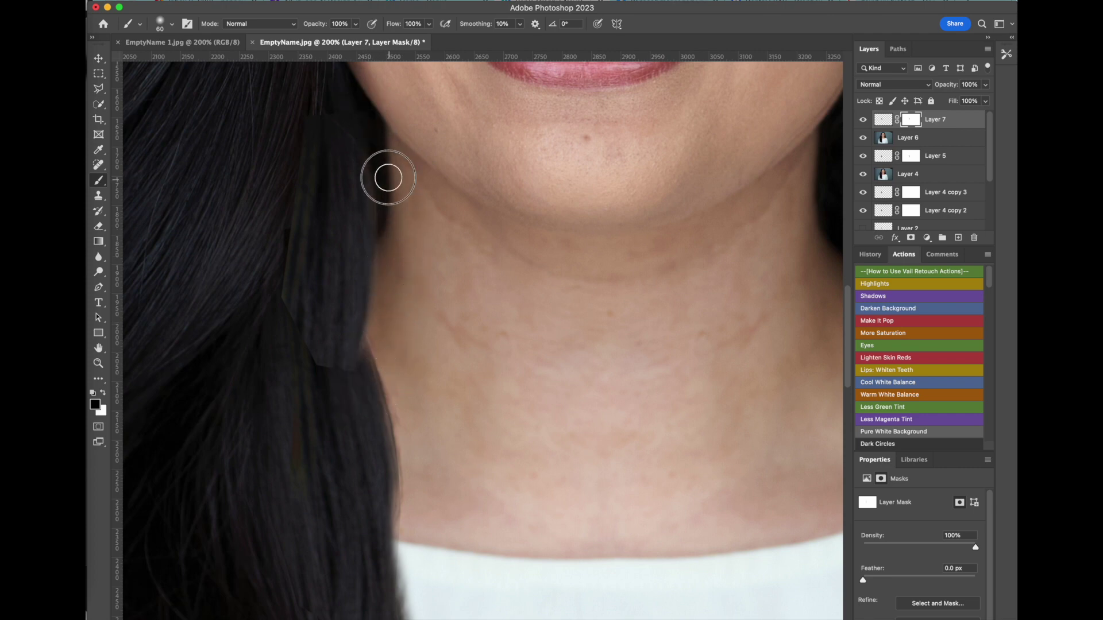
- Warp the Layer 7 hair patch downward and outward so its edge follows the neck between the jaw and the lower hair
{"action": "key", "text": "v"}
{"action": "left_click", "coordinate": [158, 1]}
{"action": "mouse_move", "coordinate": [192, 240]}
{"action": "left_click", "coordinate": [352, 315]}
{"action": "left_click_drag", "start_coordinate": [352, 371], "coordinate": [369, 396]}
{"action": "left_click_drag", "start_coordinate": [288, 291], "coordinate": [266, 295]}
{"action": "key", "text": "Return"}
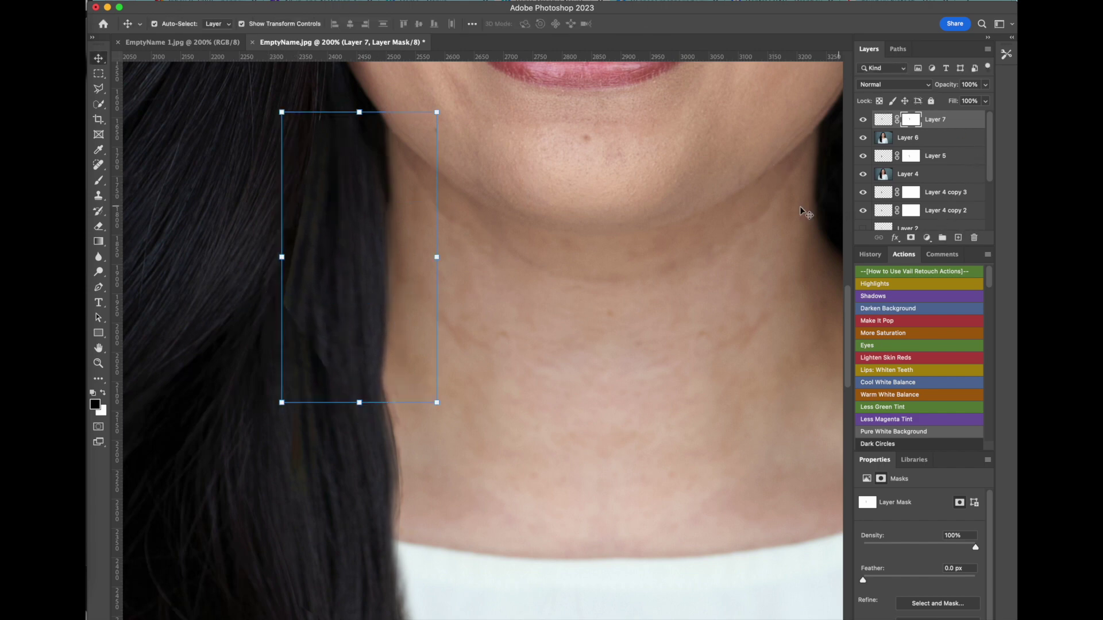
- Mask out the inner edge of the Layer 7 patch to blend it into the hair, and compare with the layer hidden
{"action": "left_click", "coordinate": [98, 183]}
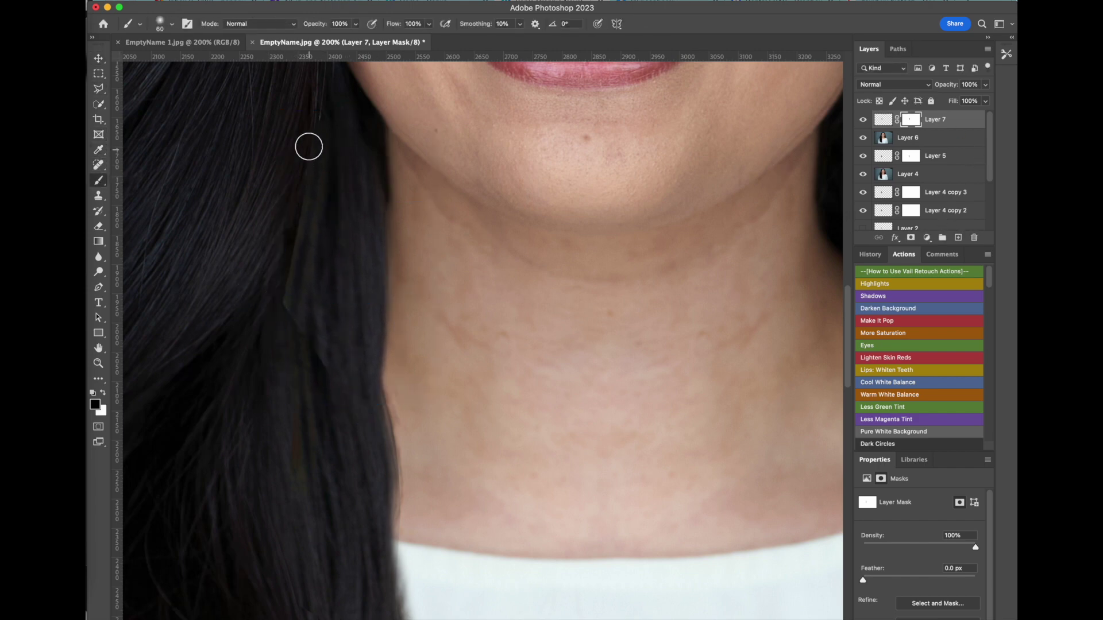
{"action": "mouse_move", "coordinate": [315, 123]}
{"action": "left_mouse_down"}
{"action": "mouse_move", "coordinate": [300, 168]}
{"action": "mouse_move", "coordinate": [286, 341]}
{"action": "left_mouse_up"}
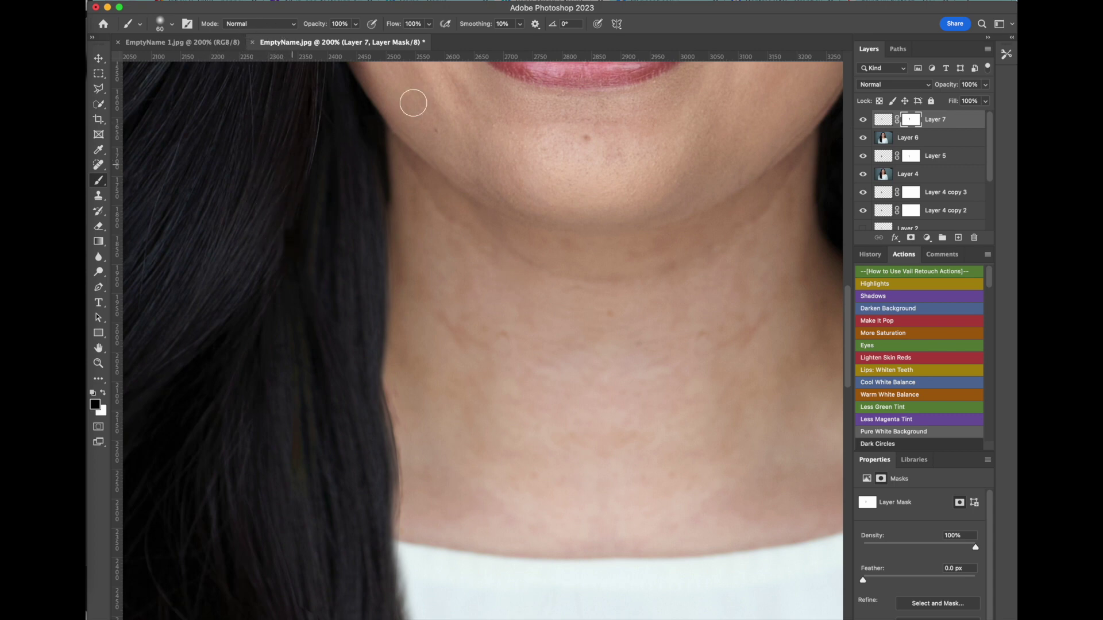
{"action": "left_click", "coordinate": [863, 120]}
{"action": "left_click", "coordinate": [863, 120]}
{"action": "key", "text": "super+1"}
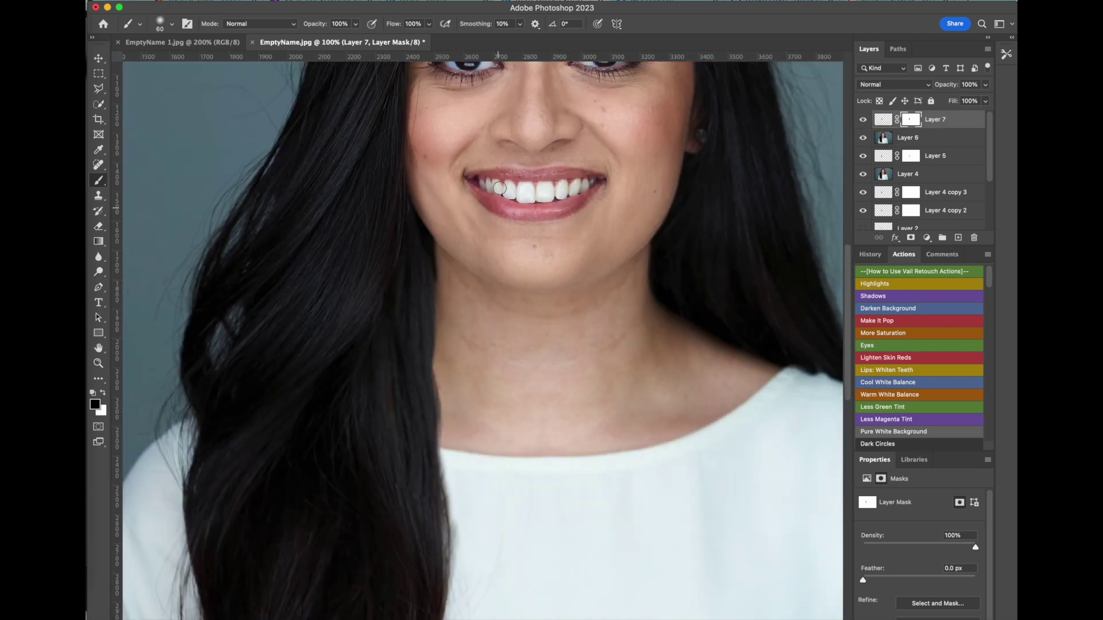
- Stamp the visible image to a new layer above Layer 7
{"action": "key", "text": "v"}
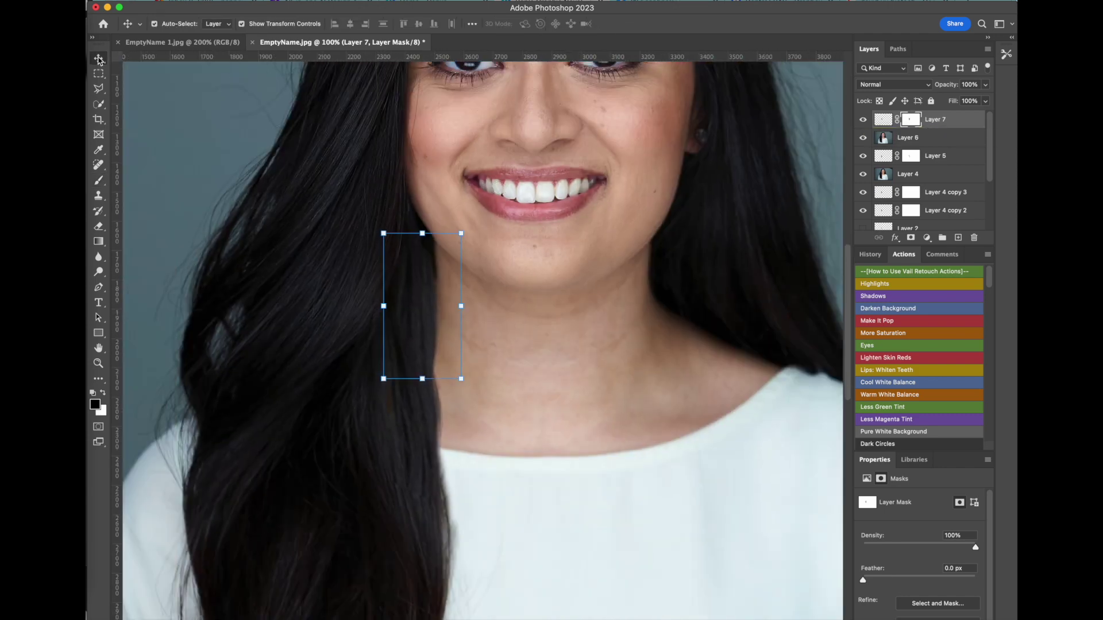
{"action": "left_click", "coordinate": [373, 117]}
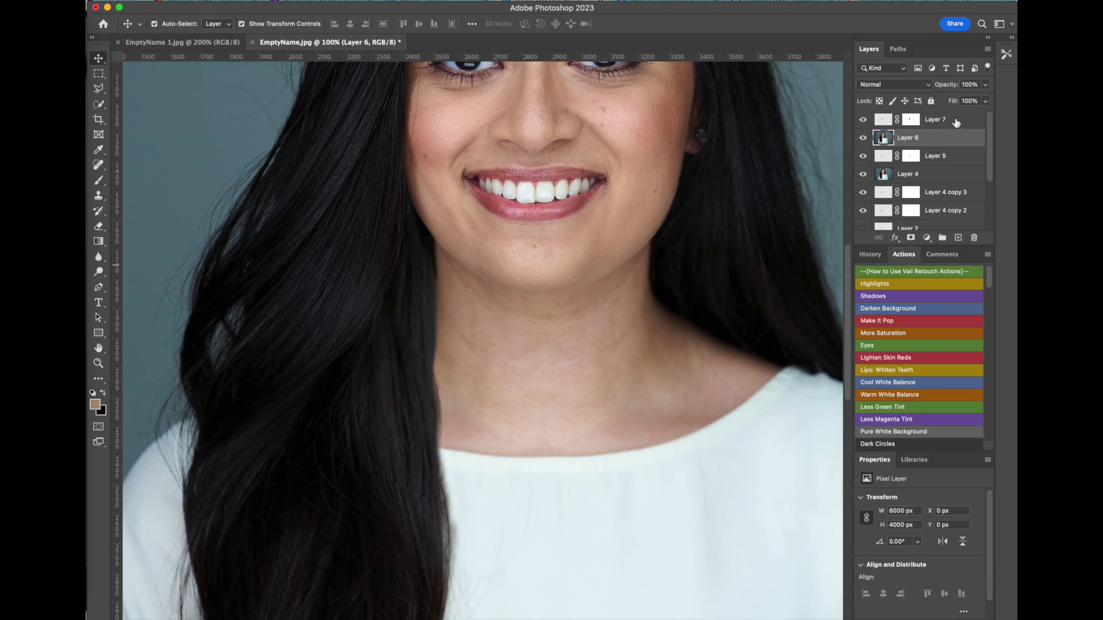
{"action": "left_click", "coordinate": [939, 126]}
{"action": "key", "text": "super+alt+shift+e"}
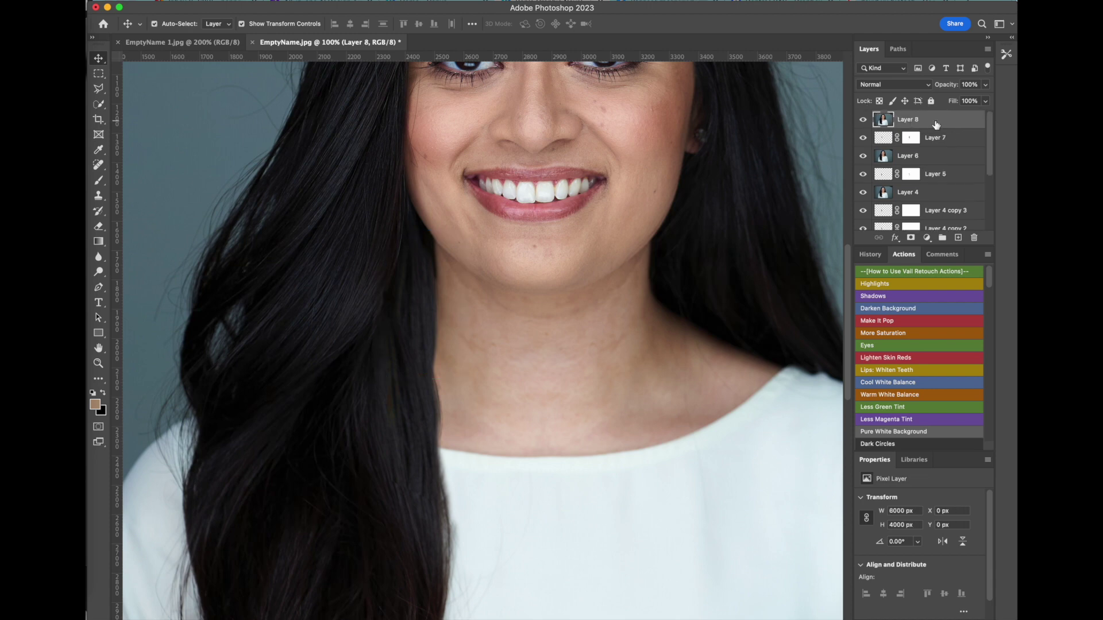
- Outline the large curved lock of hair beside the face with the Polygonal Lasso and copy it to its own layer
{"action": "left_click", "coordinate": [99, 86]}
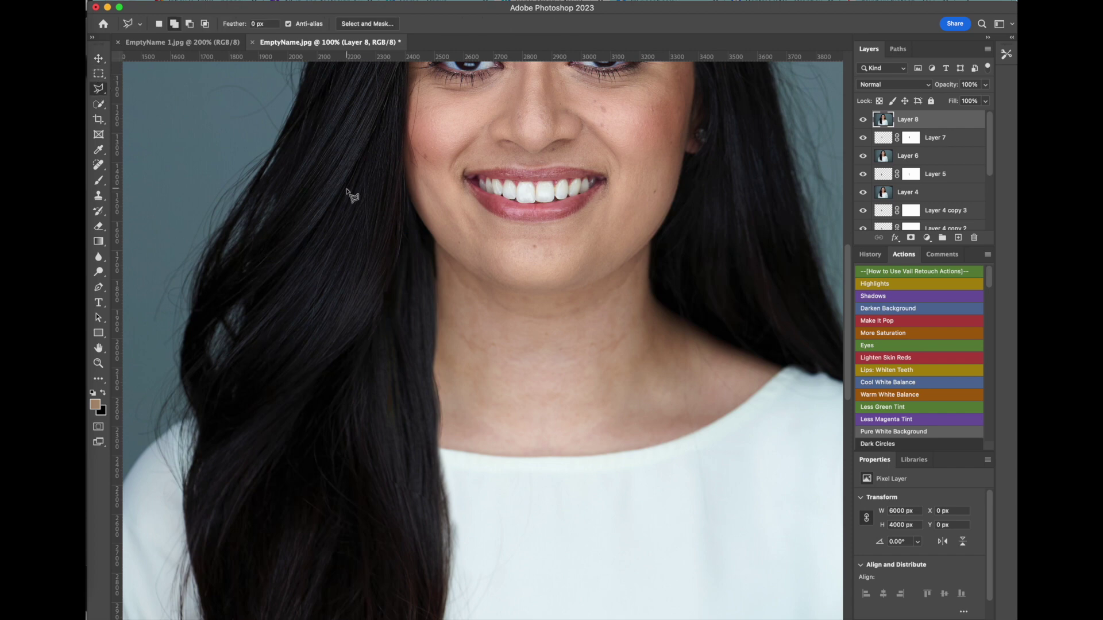
{"action": "left_click", "coordinate": [406, 220]}
{"action": "left_click", "coordinate": [396, 278]}
{"action": "left_click", "coordinate": [349, 363]}
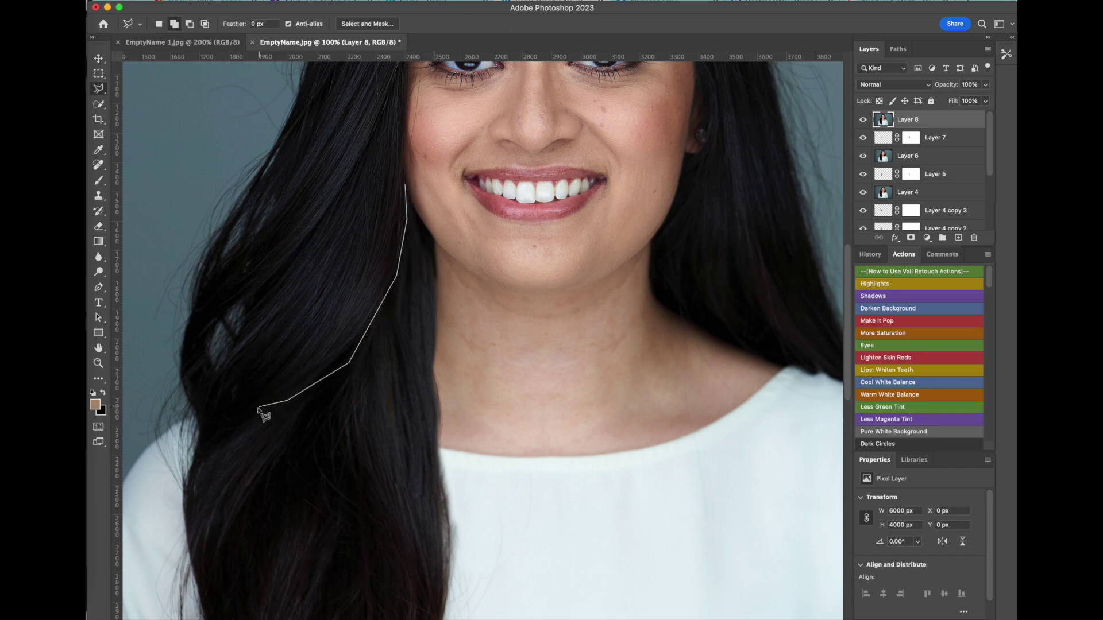
{"action": "left_click", "coordinate": [223, 404]}
{"action": "left_click", "coordinate": [224, 357]}
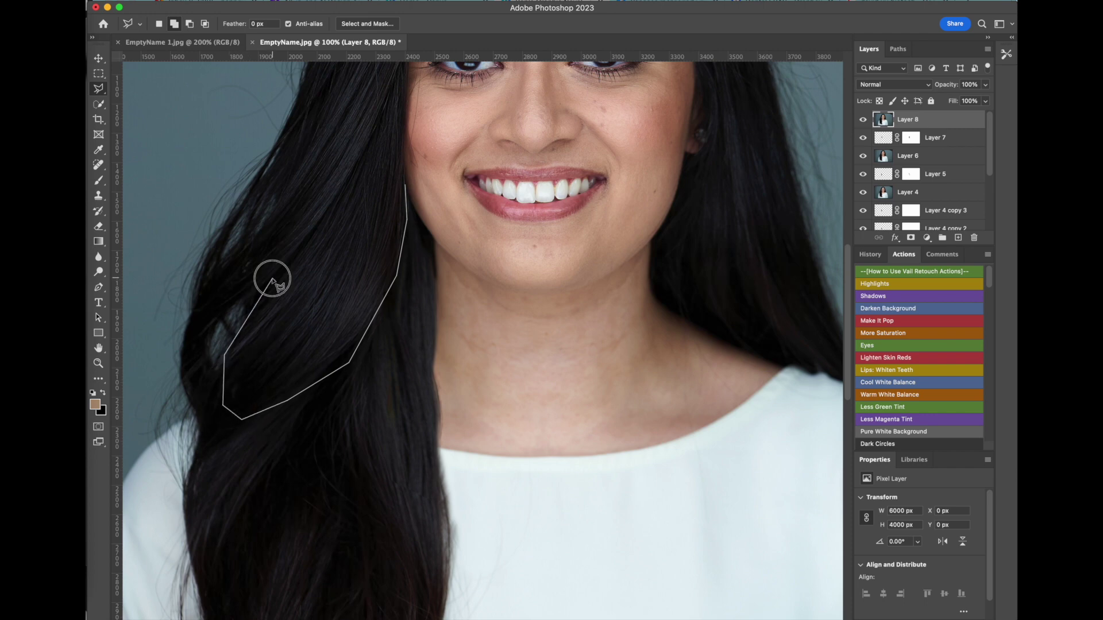
{"action": "left_click", "coordinate": [331, 161]}
{"action": "double_click", "coordinate": [376, 109]}
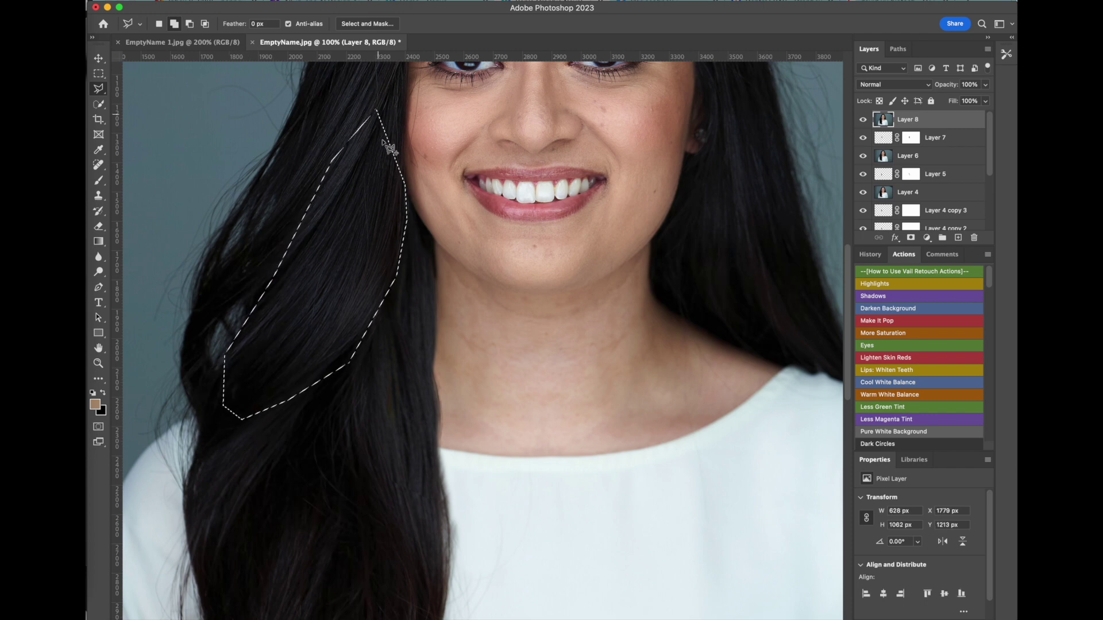
{"action": "key", "text": "ctrl+j"}
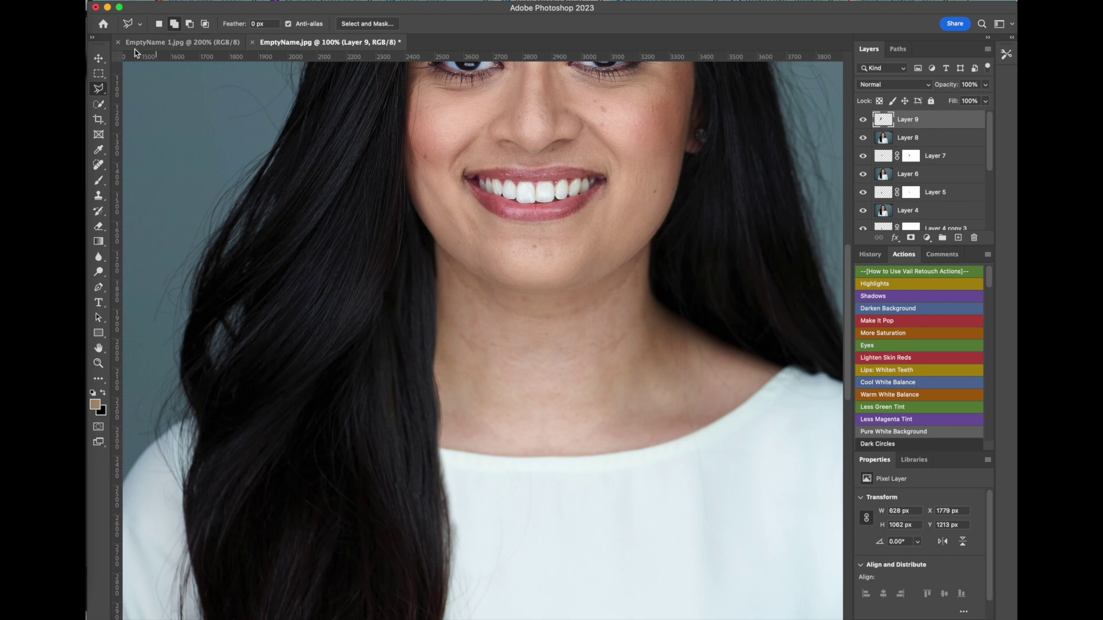
- Move the copied lock down toward the neck's hair edge and warp it to follow the curve of the surrounding hair
{"action": "left_click", "coordinate": [99, 58]}
{"action": "left_click_drag", "start_coordinate": [370, 296], "coordinate": [386, 356]}
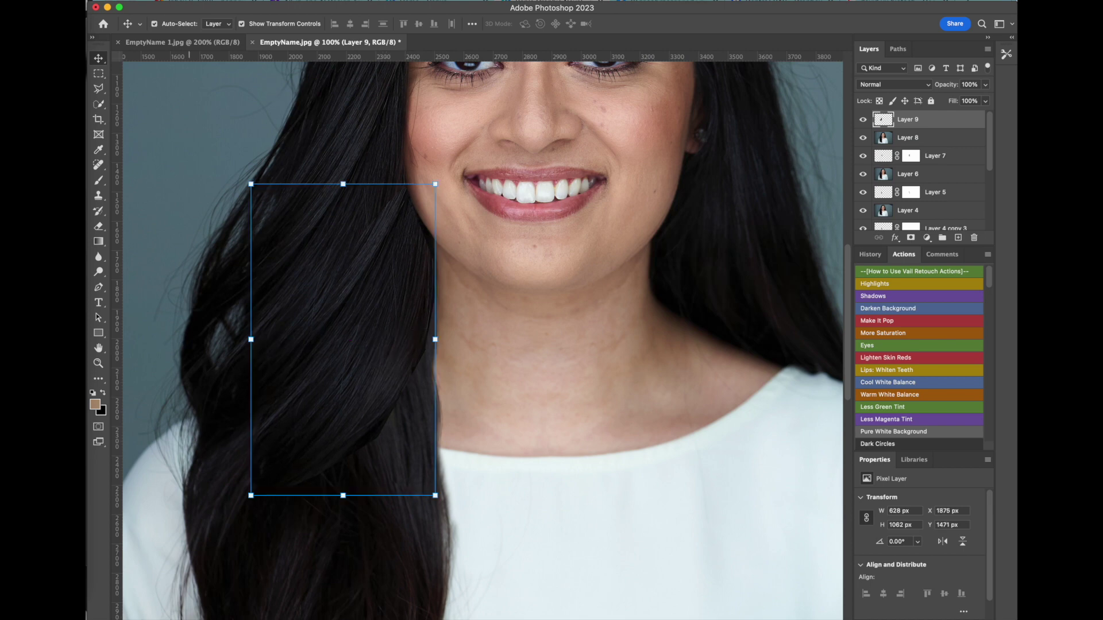
{"action": "left_click", "coordinate": [164, 1]}
{"action": "mouse_move", "coordinate": [241, 238]}
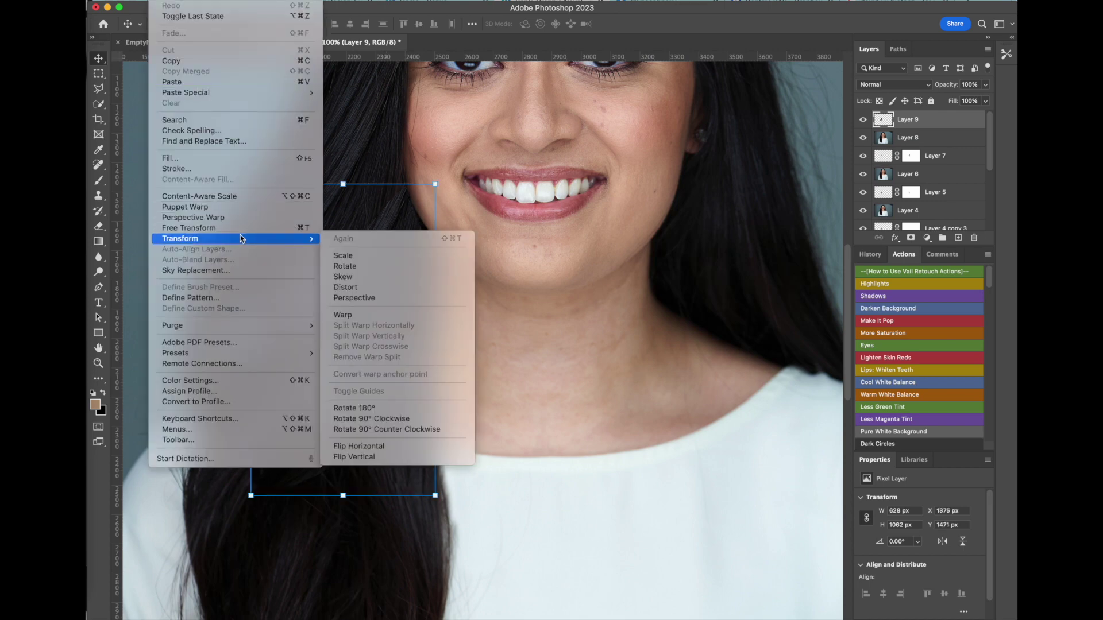
{"action": "left_click", "coordinate": [355, 315]}
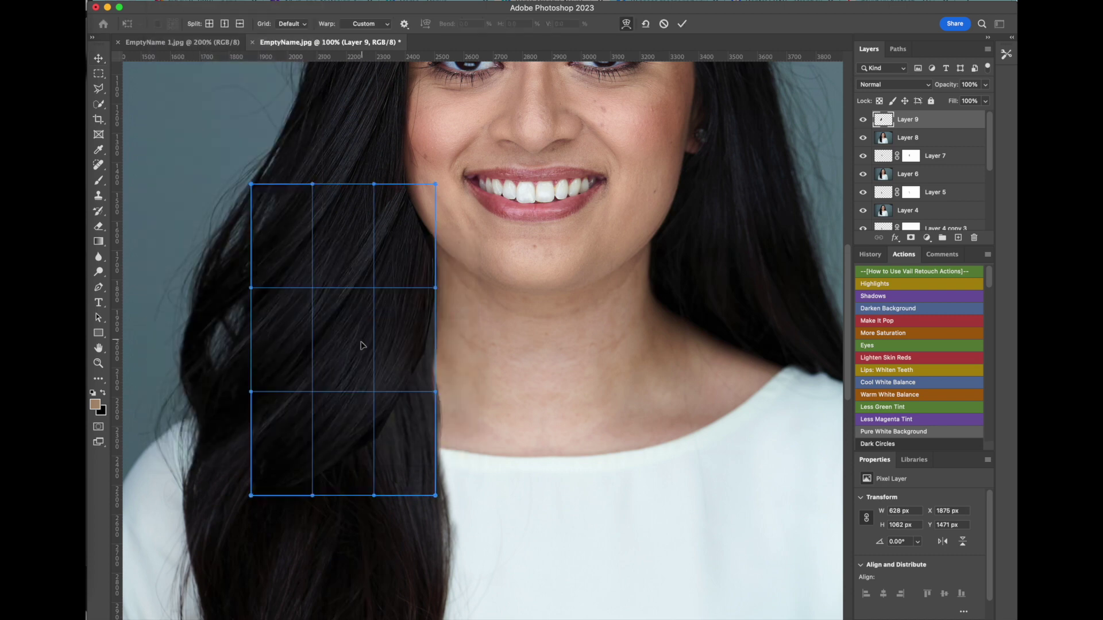
{"action": "left_click_drag", "start_coordinate": [379, 411], "coordinate": [389, 411]}
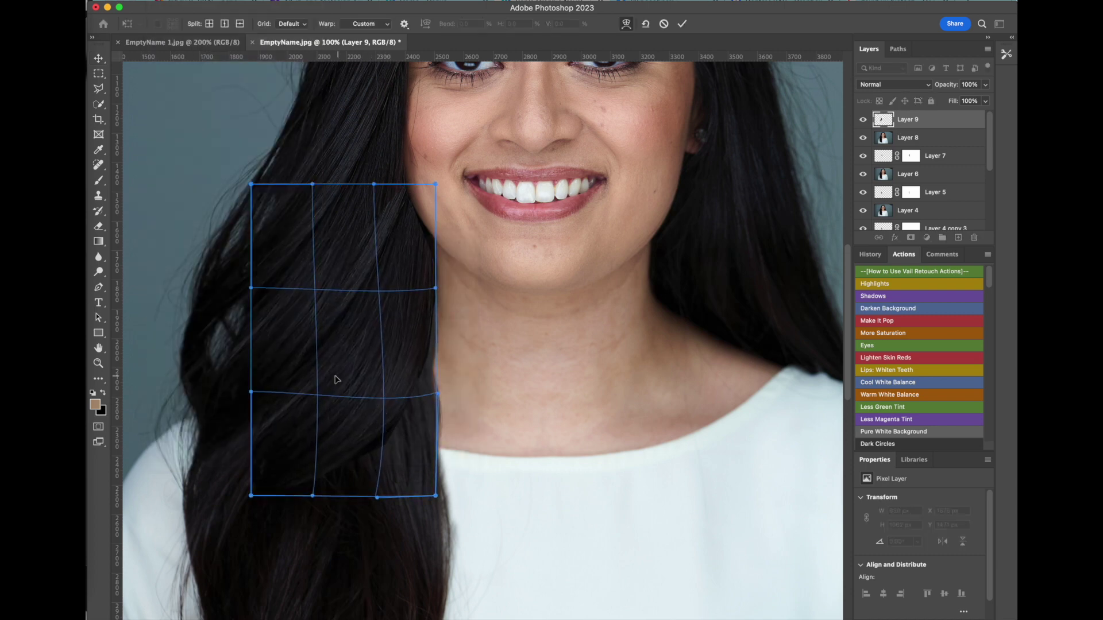
{"action": "left_click_drag", "start_coordinate": [300, 392], "coordinate": [286, 382]}
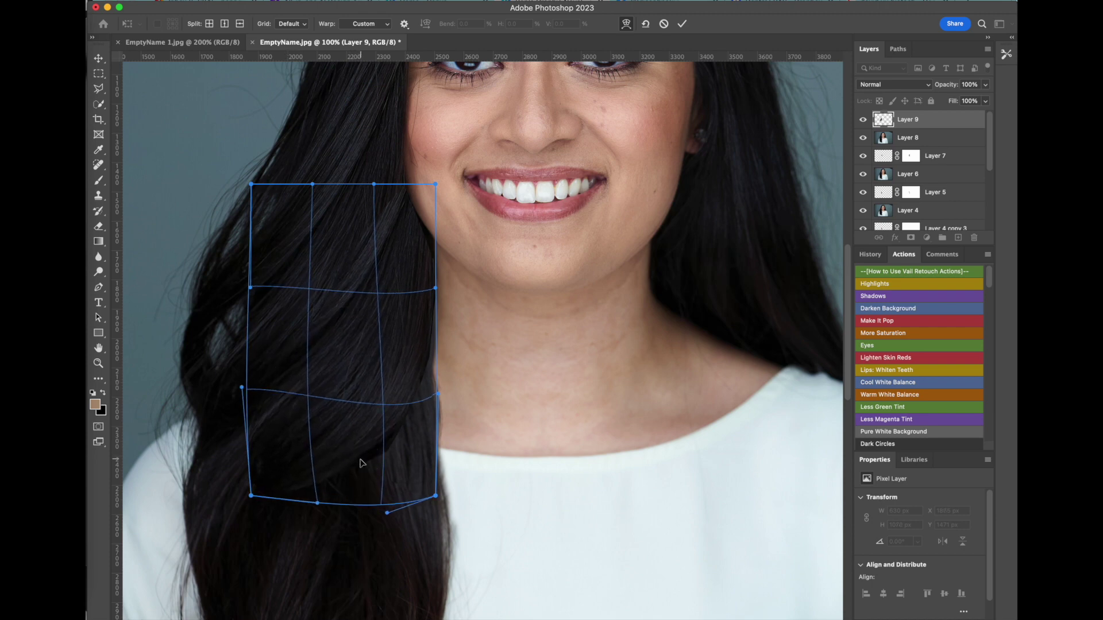
{"action": "left_click_drag", "start_coordinate": [355, 247], "coordinate": [364, 258]}
{"action": "key", "text": "Return"}
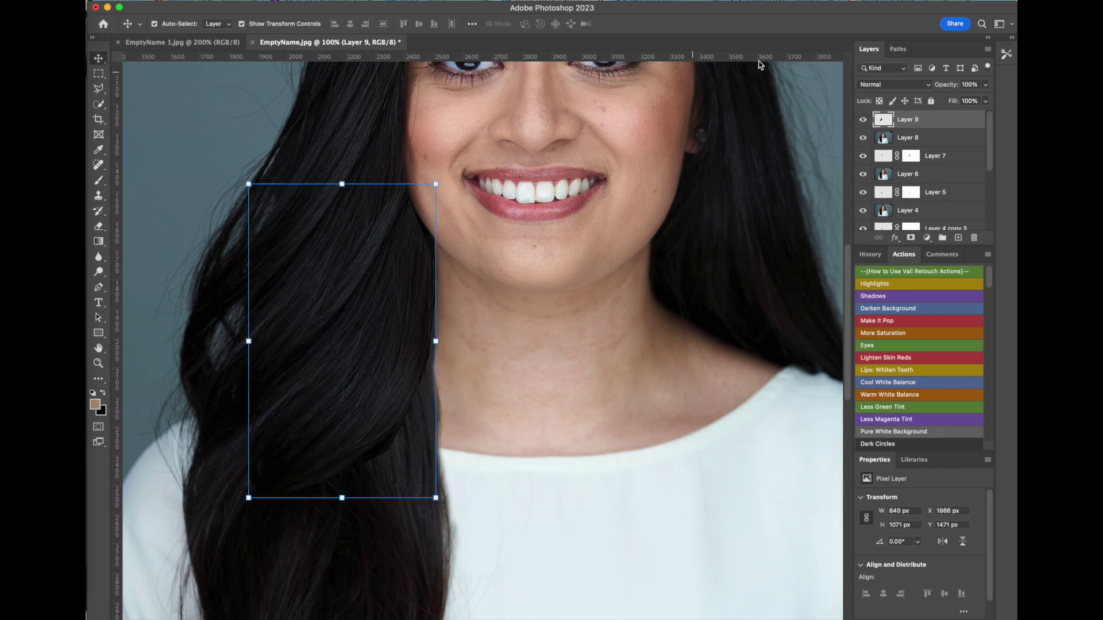
- Add a mask to Layer 9 and paint black with a 250 px soft brush to blend the lock's edges into the hair
{"action": "left_click", "coordinate": [910, 237]}
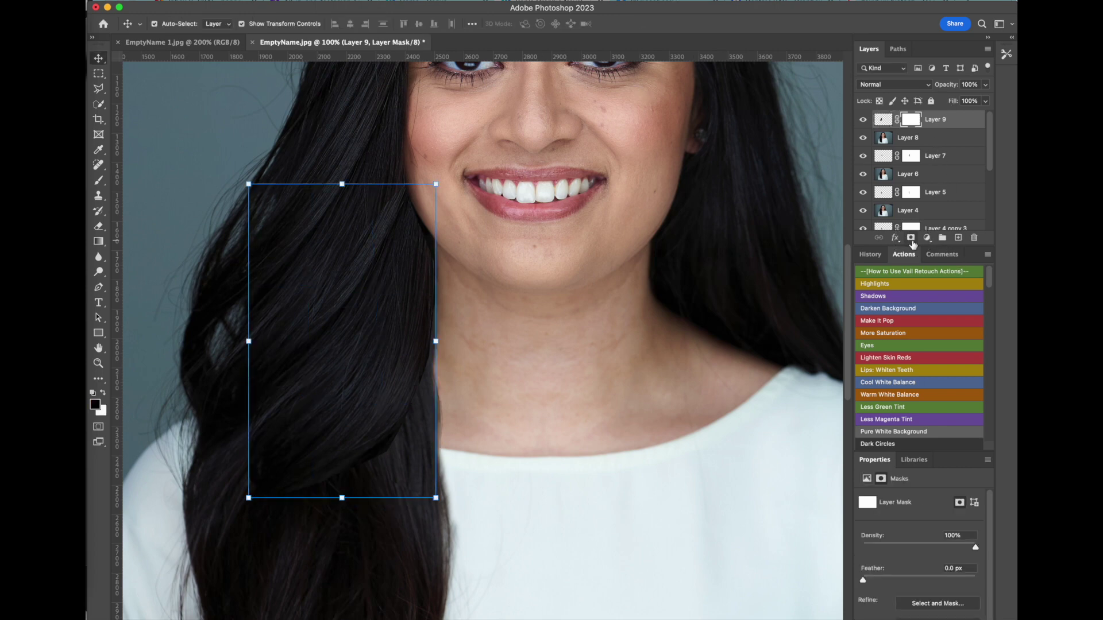
{"action": "left_click", "coordinate": [98, 179]}
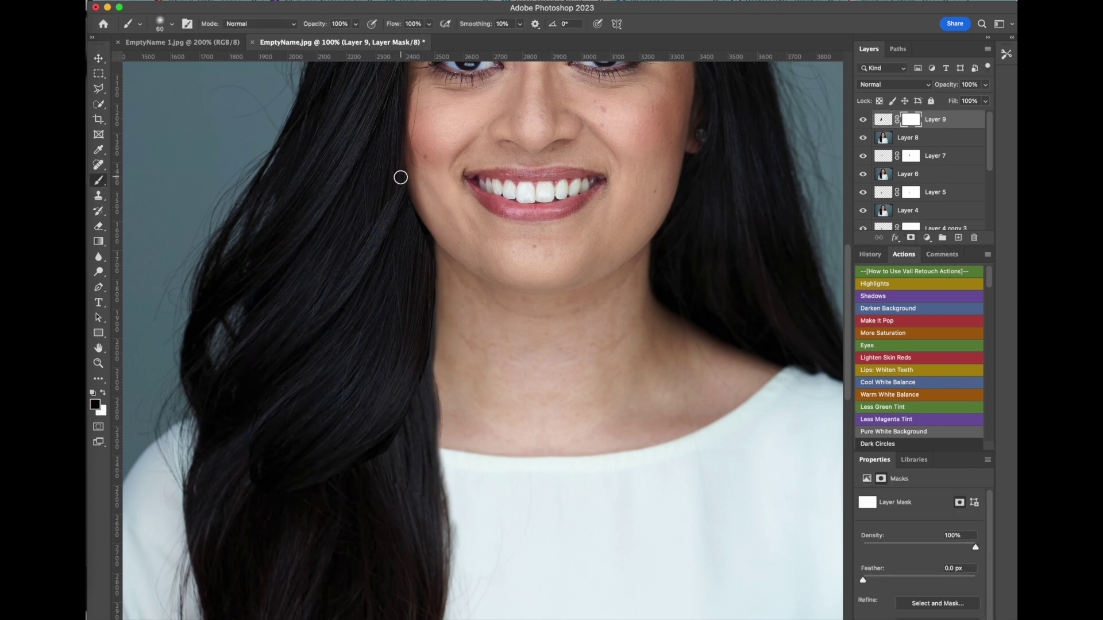
{"action": "key", "text": "bracketright"}
{"action": "key", "text": "bracketright"}
{"action": "key", "text": "bracketright"}
{"action": "key", "text": "bracketright"}
{"action": "key", "text": "bracketright"}
{"action": "key", "text": "bracketright"}
{"action": "key", "text": "bracketright"}
{"action": "key", "text": "bracketright"}
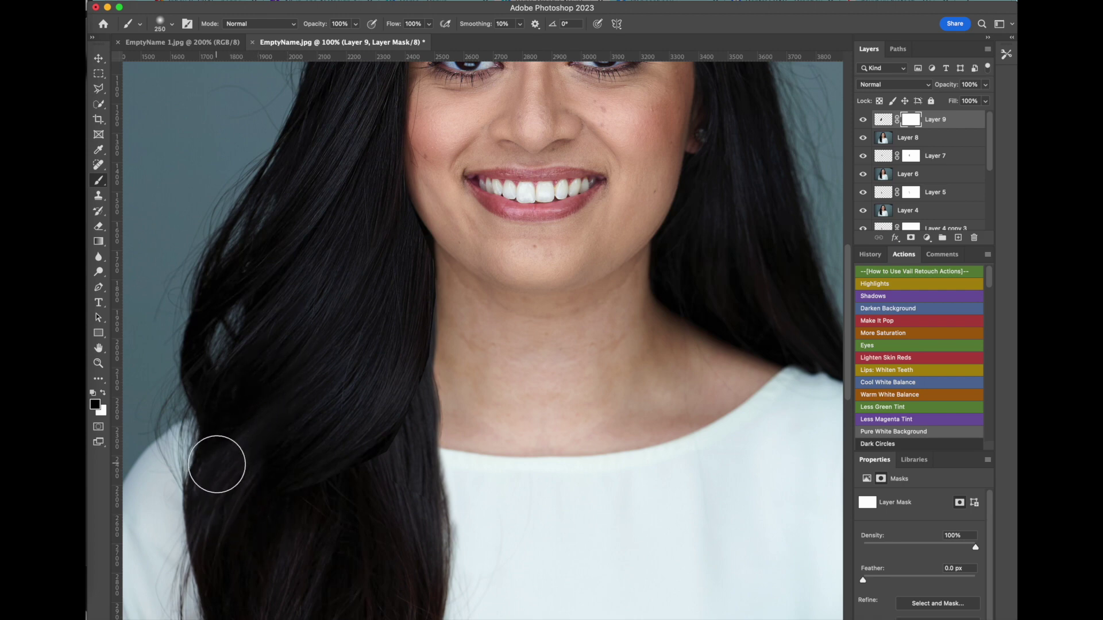
{"action": "mouse_move", "coordinate": [420, 447]}
{"action": "left_mouse_down"}
{"action": "mouse_move", "coordinate": [439, 424]}
{"action": "mouse_move", "coordinate": [462, 337]}
{"action": "left_mouse_up"}
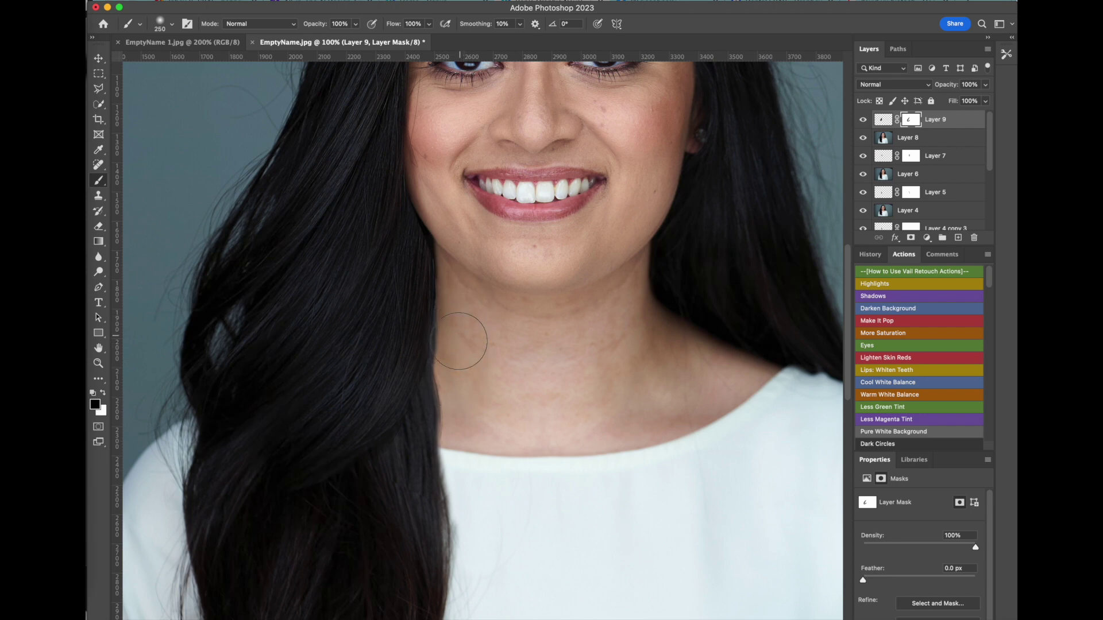
{"action": "left_click_drag", "start_coordinate": [466, 262], "coordinate": [489, 265]}
- Compare the hair with Layer 9 hidden and shown, in the full portrait and closer up
{"action": "key", "text": "super+0"}
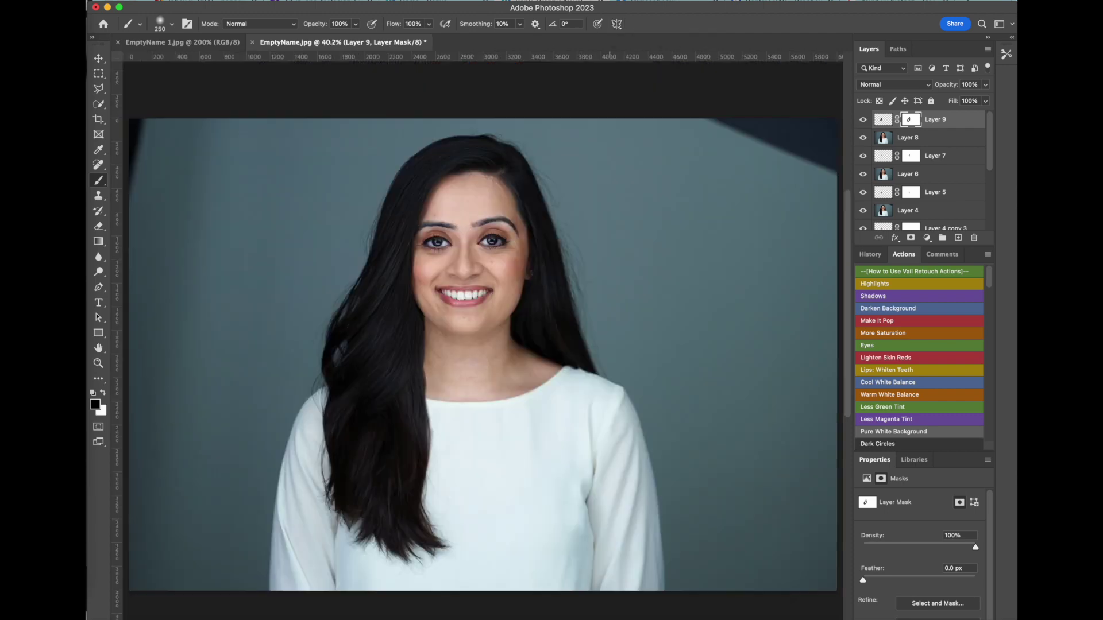
{"action": "left_click", "coordinate": [864, 119]}
{"action": "left_click", "coordinate": [863, 119]}
{"action": "left_click", "coordinate": [864, 119]}
{"action": "key", "text": "super+plus"}
{"action": "key", "text": "super+plus"}
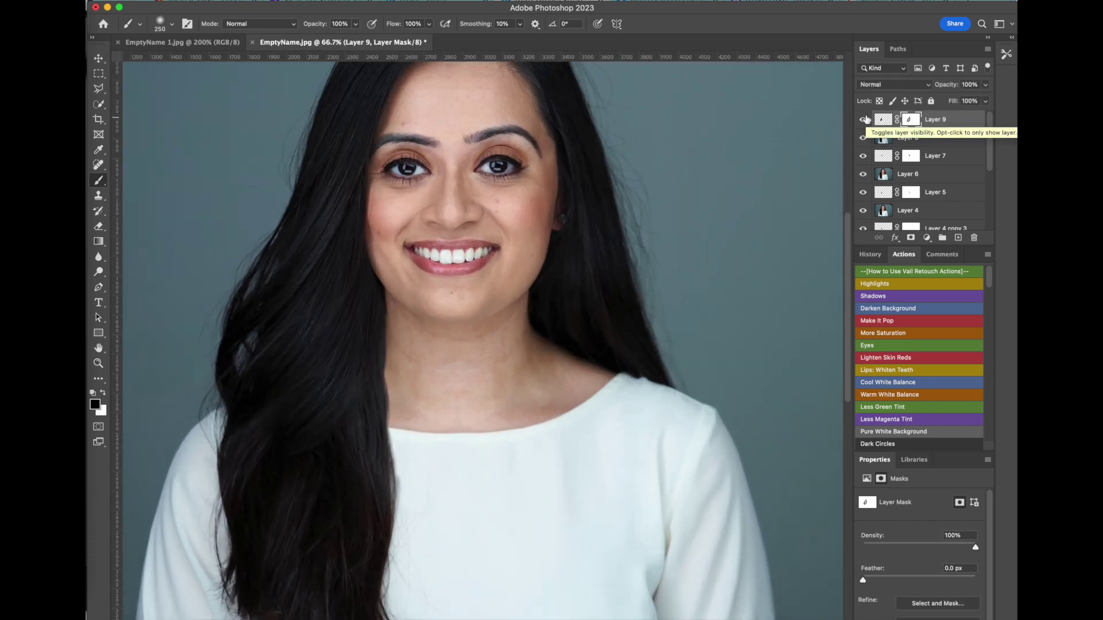
{"action": "left_click", "coordinate": [865, 120]}
{"action": "left_click", "coordinate": [866, 119]}
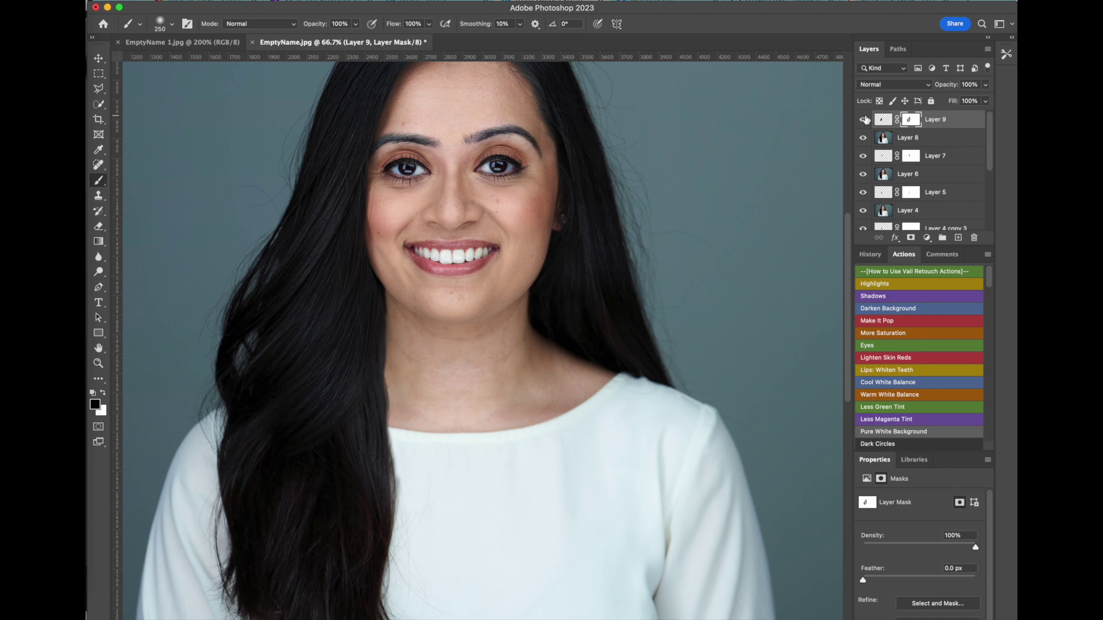
{"action": "key", "text": "super+minus"}
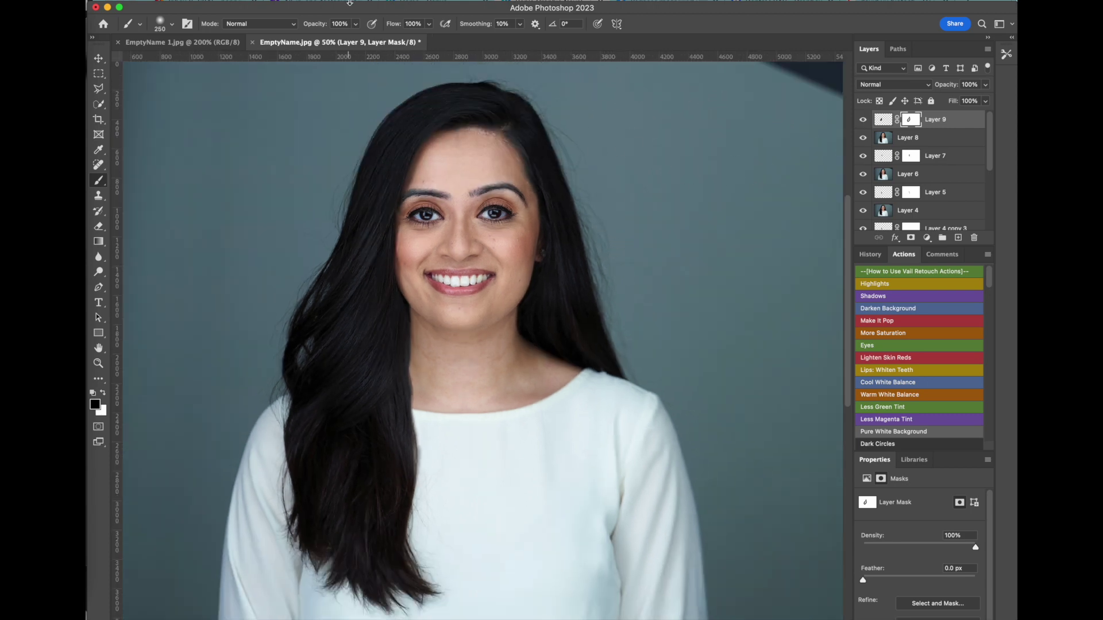
- Flatten the image and duplicate the Background layer
{"action": "left_click", "coordinate": [218, 1]}
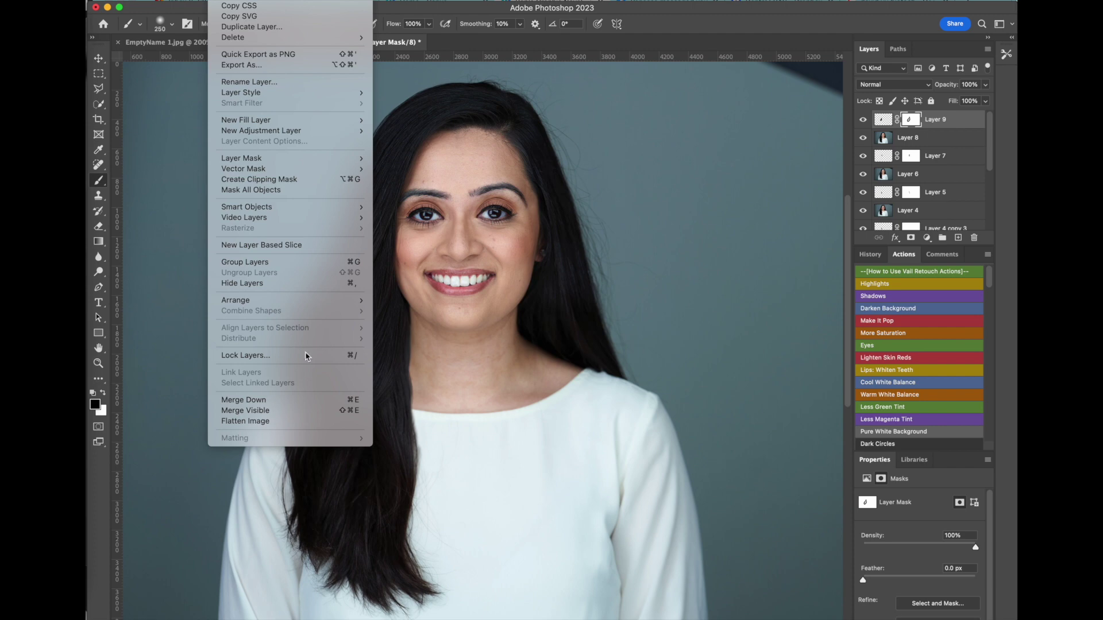
{"action": "left_click", "coordinate": [284, 421]}
{"action": "left_click", "coordinate": [613, 201]}
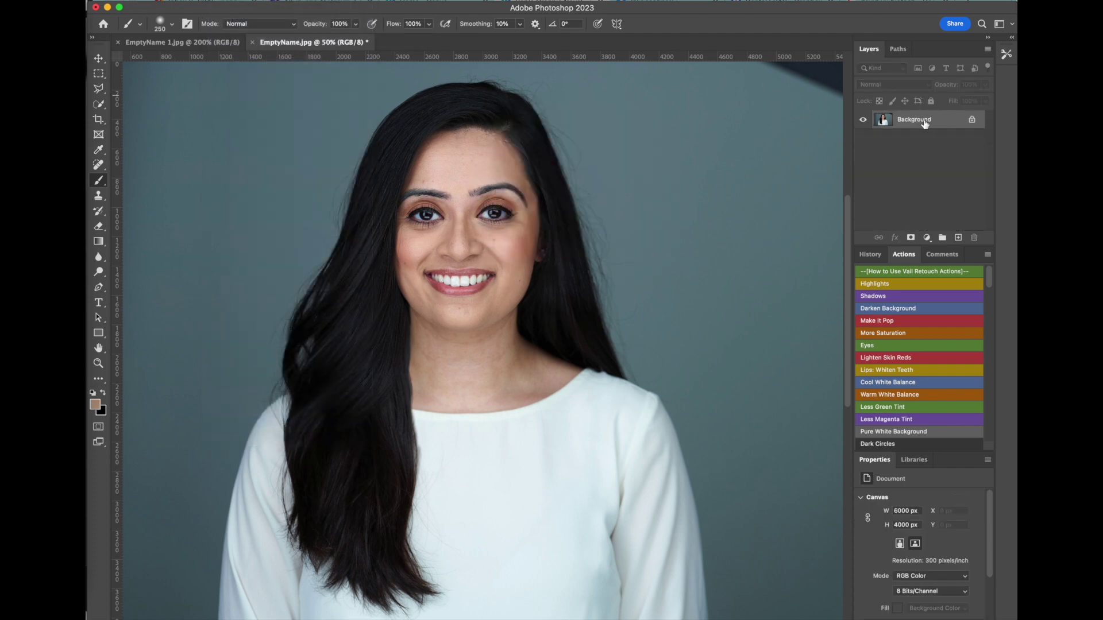
{"action": "left_click_drag", "start_coordinate": [924, 124], "coordinate": [956, 237]}
- Open the Liquify filter on the Background copy layer and set the warp brush size to 1000
{"action": "left_click", "coordinate": [315, 1]}
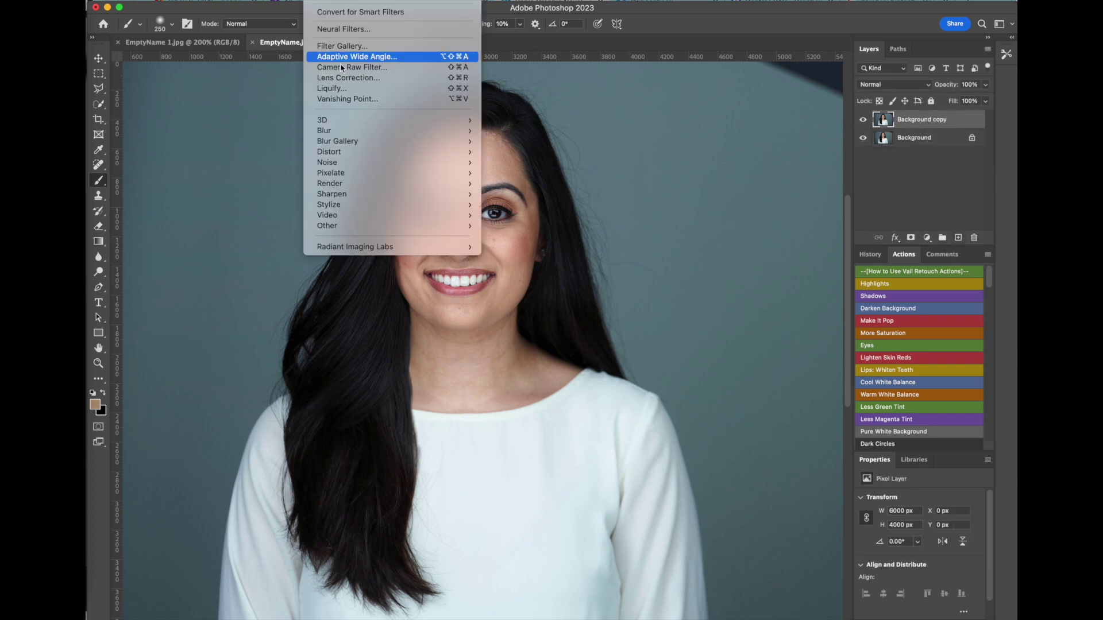
{"action": "left_click", "coordinate": [344, 89]}
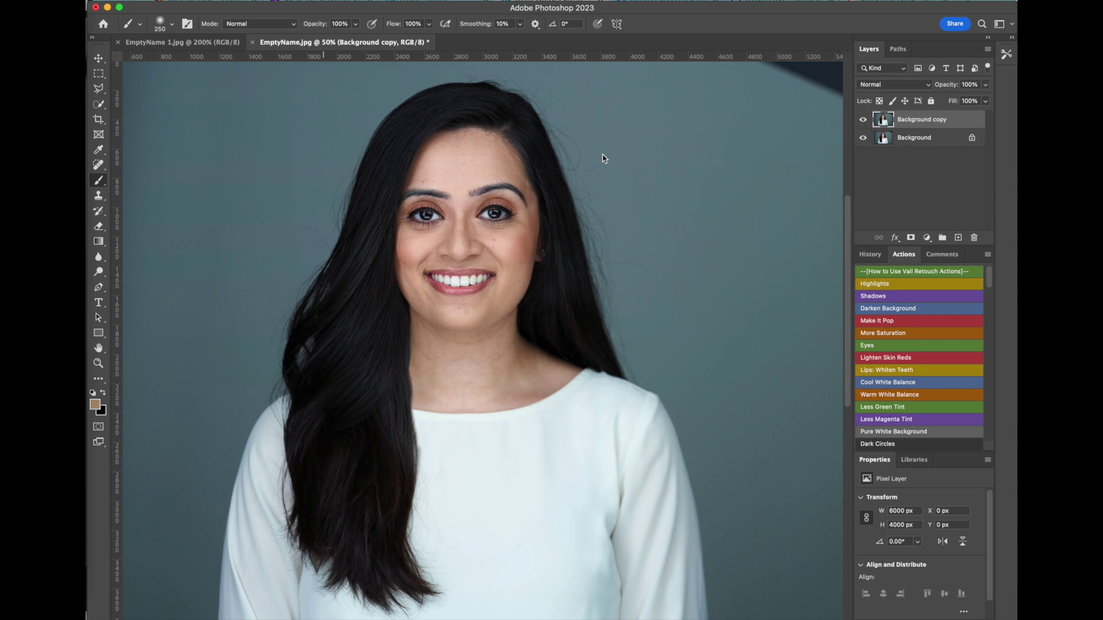
{"action": "key", "text": "bracketright"}
{"action": "key", "text": "bracketright"}
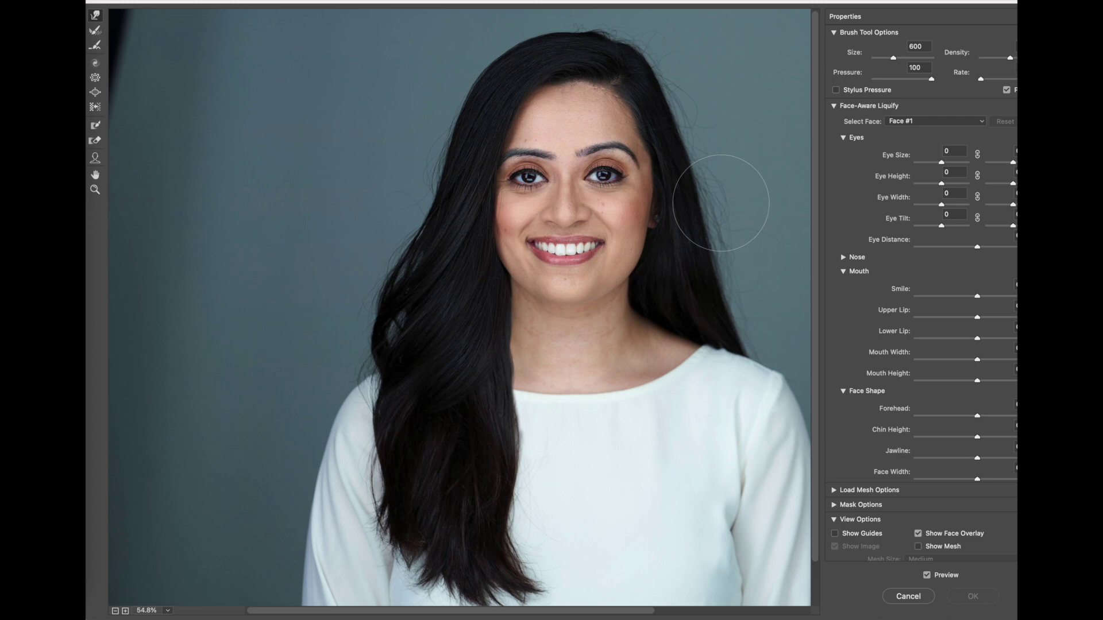
{"action": "key", "text": "bracketleft"}
{"action": "key", "text": "bracketleft"}
{"action": "key", "text": "bracketleft"}
{"action": "key", "text": "bracketleft"}
{"action": "key", "text": "bracketleft"}
{"action": "key", "text": "bracketleft"}
{"action": "key", "text": "bracketleft"}
{"action": "key", "text": "bracketright"}
{"action": "key", "text": "bracketright"}
{"action": "key", "text": "bracketright"}
{"action": "key", "text": "bracketright"}
{"action": "key", "text": "bracketright"}
{"action": "key", "text": "bracketright"}
{"action": "key", "text": "bracketright"}
{"action": "key", "text": "bracketright"}
{"action": "key", "text": "bracketright"}
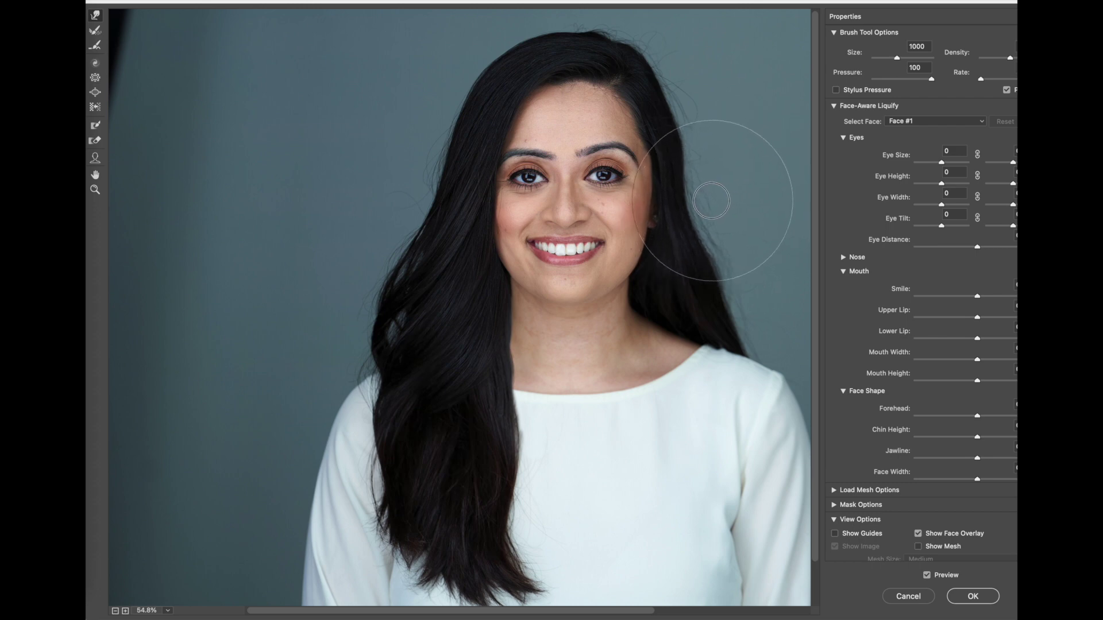
- Push the portrait's right hair edge inward with the warp brush, from beside the neck up to the crown
{"action": "left_click_drag", "start_coordinate": [708, 200], "coordinate": [708, 198]}
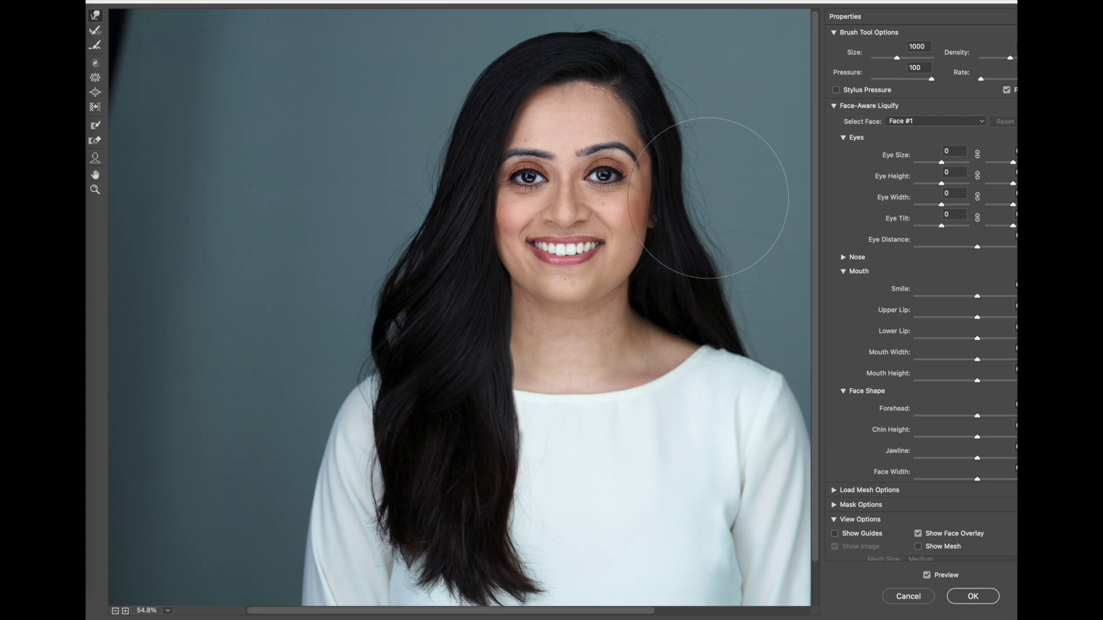
{"action": "left_click_drag", "start_coordinate": [746, 285], "coordinate": [728, 285]}
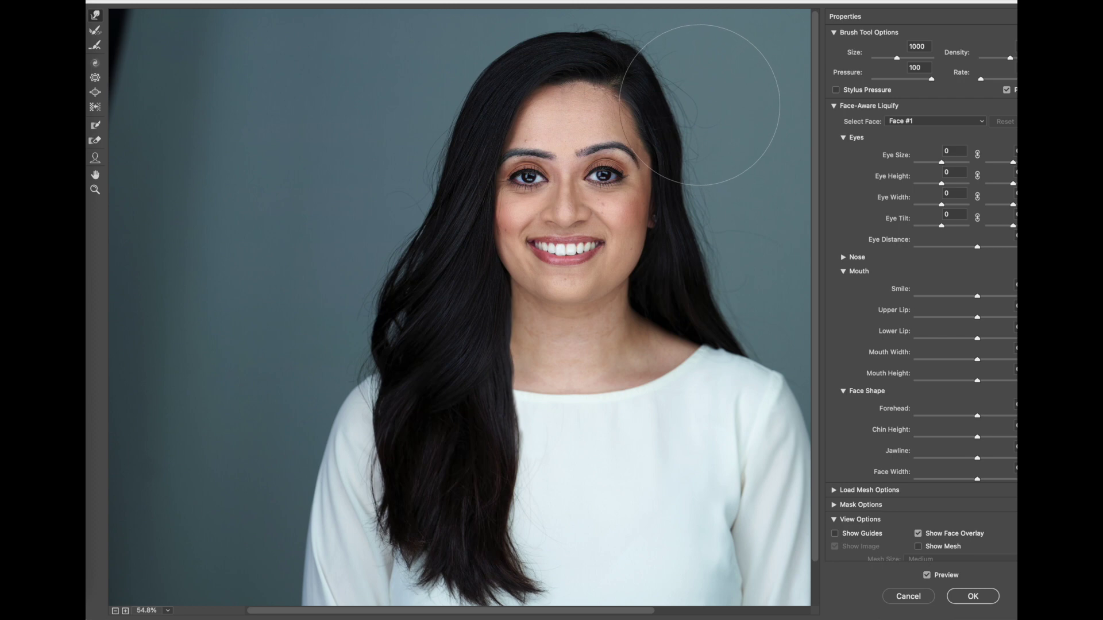
{"action": "left_click_drag", "start_coordinate": [698, 105], "coordinate": [682, 109]}
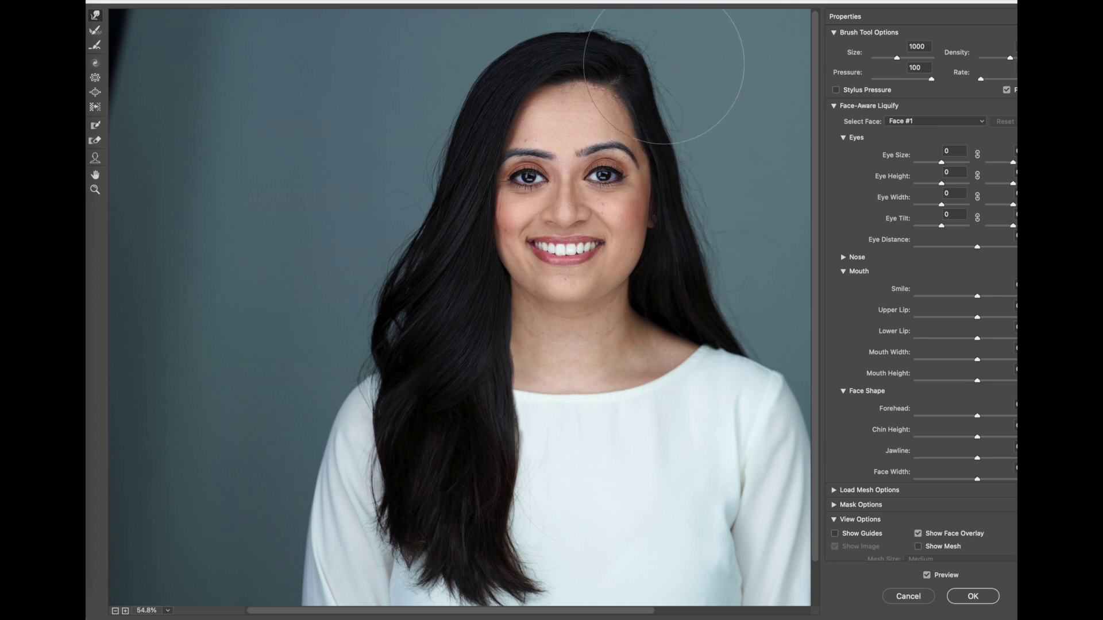
{"action": "left_click_drag", "start_coordinate": [668, 58], "coordinate": [654, 75]}
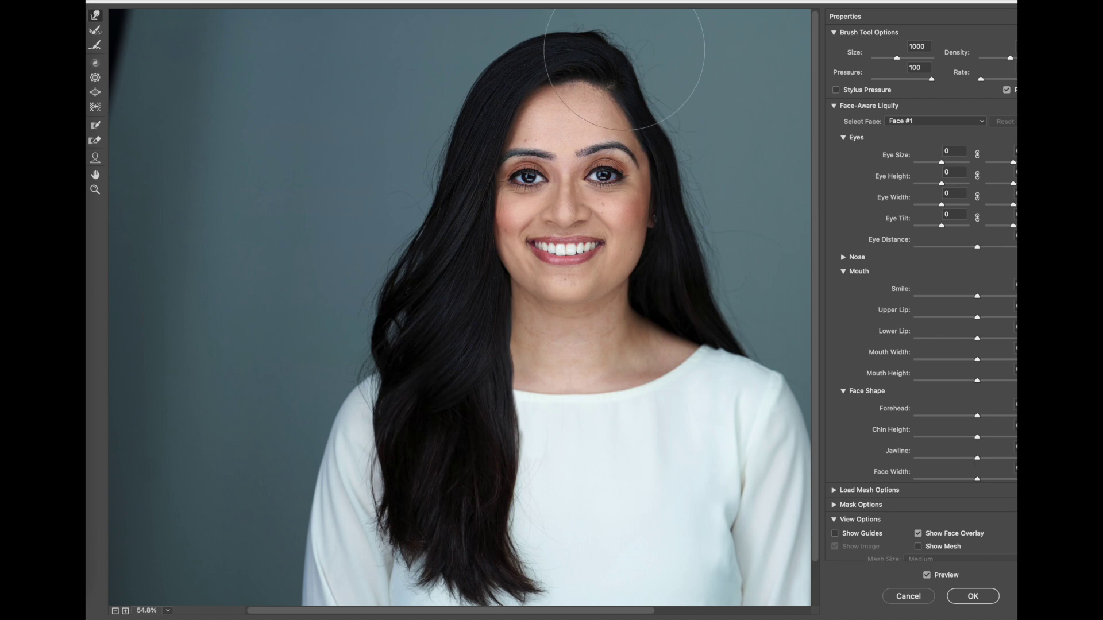
{"action": "left_click_drag", "start_coordinate": [609, 35], "coordinate": [607, 40]}
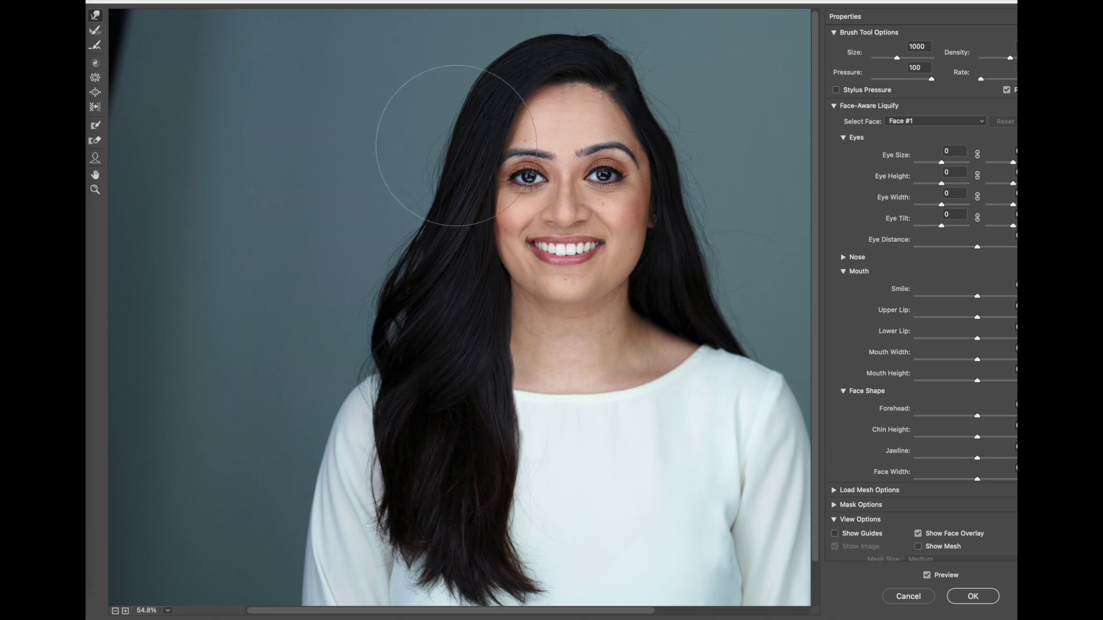
- Push the portrait's left hair edge inward from the temple down to the shoulder and apply the Liquify changes
{"action": "mouse_move", "coordinate": [447, 143]}
{"action": "left_mouse_down"}
{"action": "mouse_move", "coordinate": [427, 166]}
{"action": "mouse_move", "coordinate": [439, 162]}
{"action": "mouse_move", "coordinate": [439, 136]}
{"action": "left_mouse_up"}
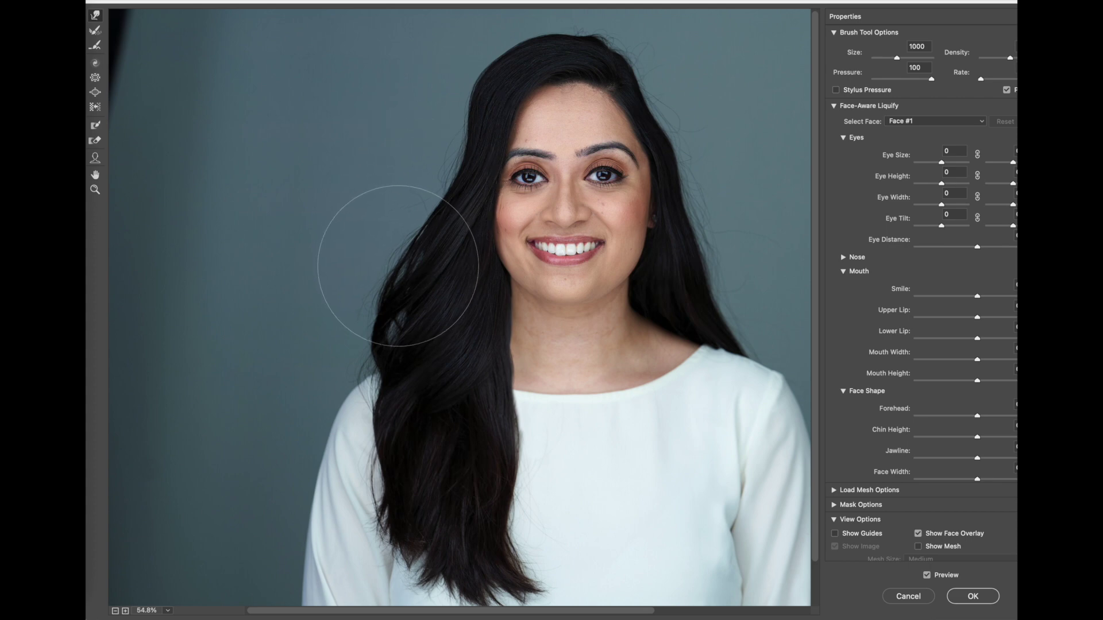
{"action": "left_click_drag", "start_coordinate": [381, 252], "coordinate": [394, 256]}
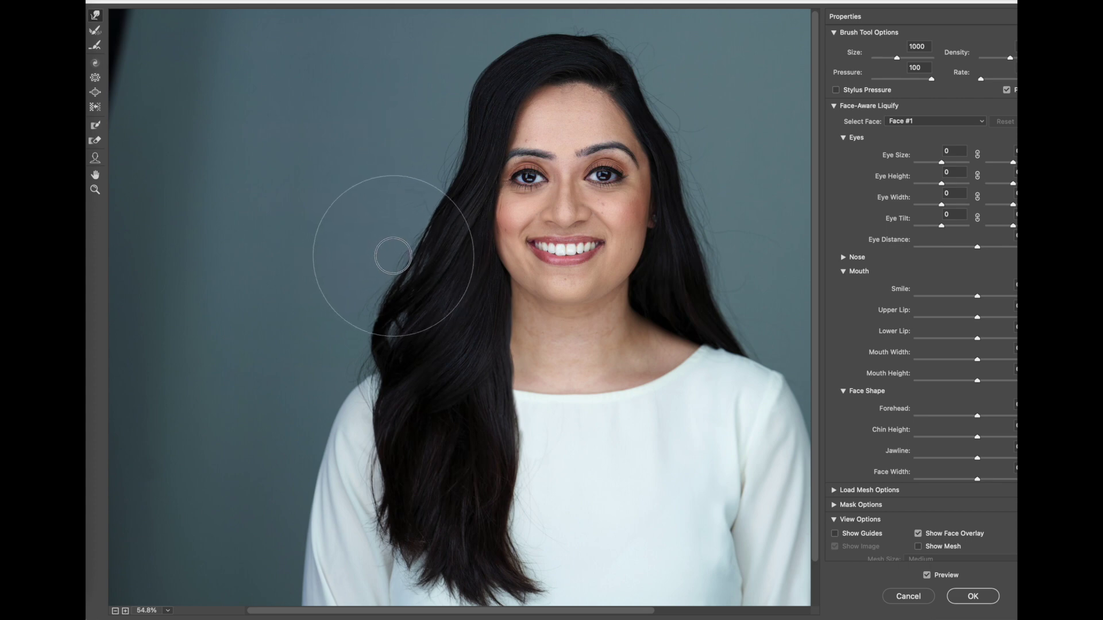
{"action": "left_click_drag", "start_coordinate": [360, 300], "coordinate": [374, 297]}
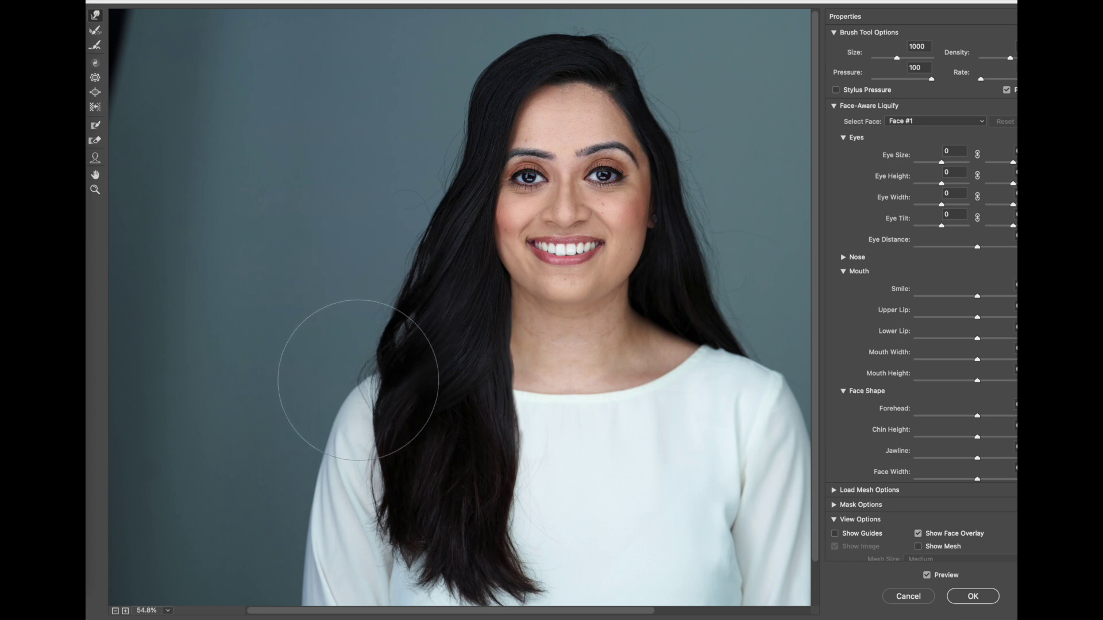
{"action": "left_click_drag", "start_coordinate": [357, 379], "coordinate": [385, 362]}
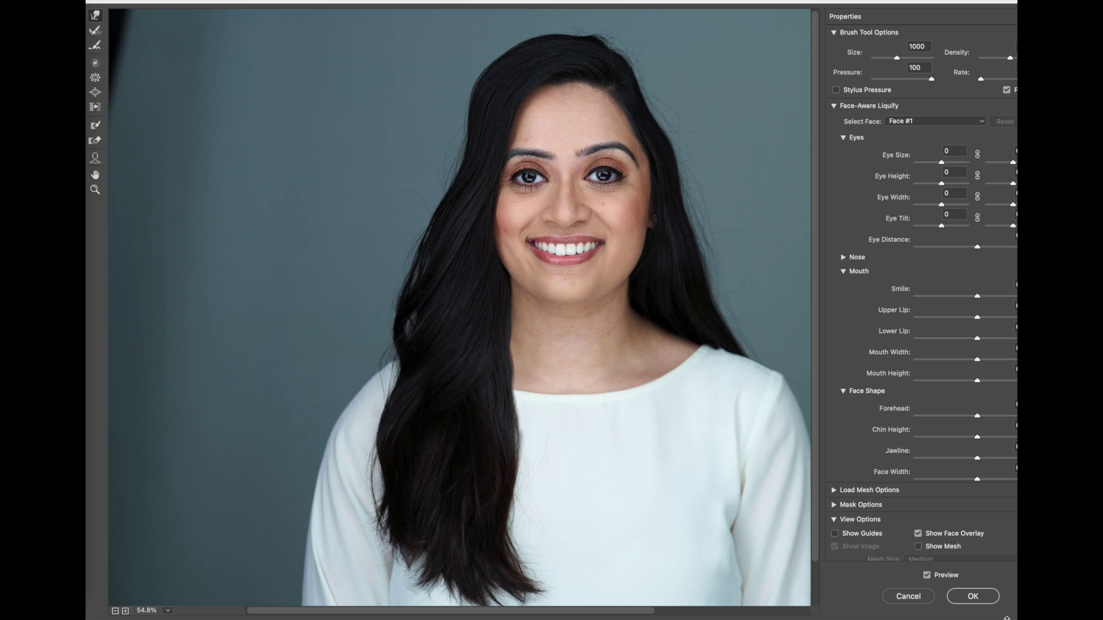
{"action": "left_click", "coordinate": [973, 597]}
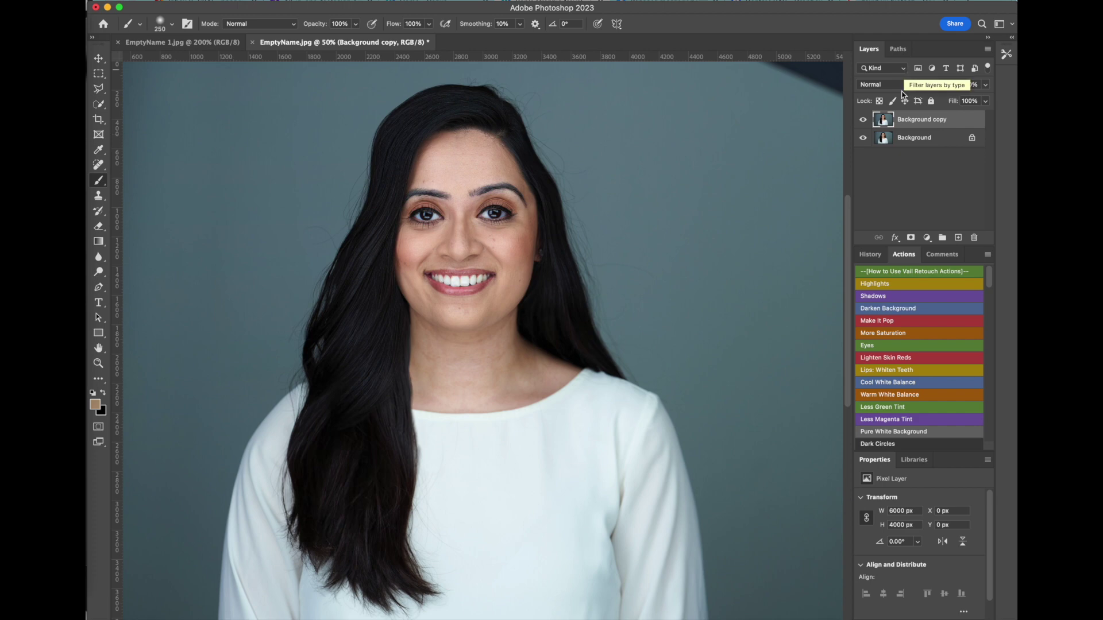
- Add a layer mask to Background copy, invert it to black and make white the foreground colour
{"action": "left_click", "coordinate": [909, 238]}
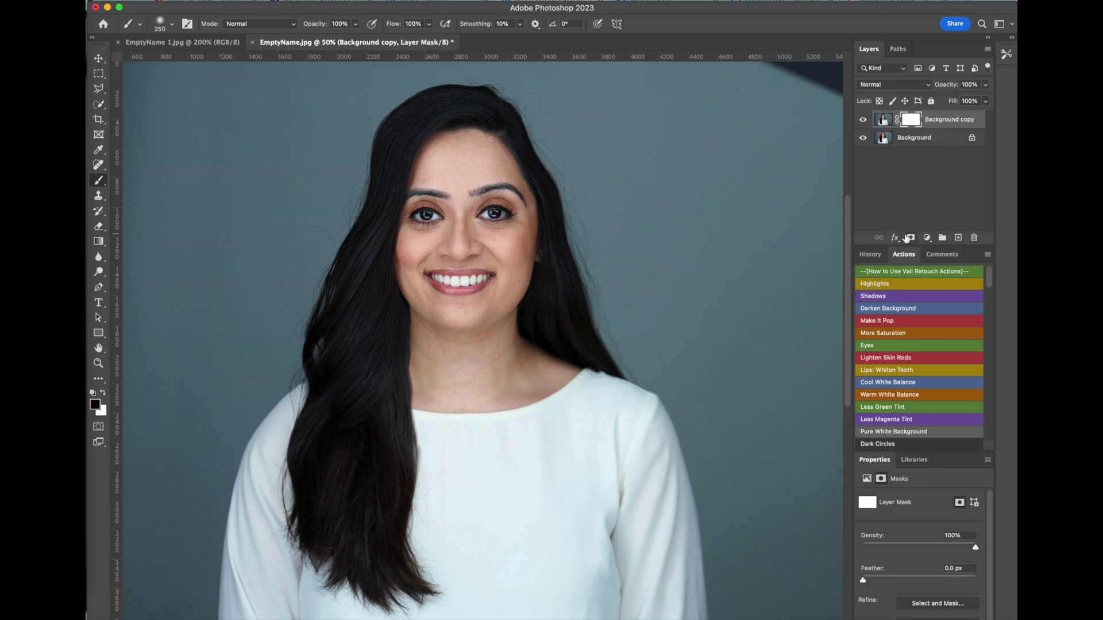
{"action": "key", "text": "super+i"}
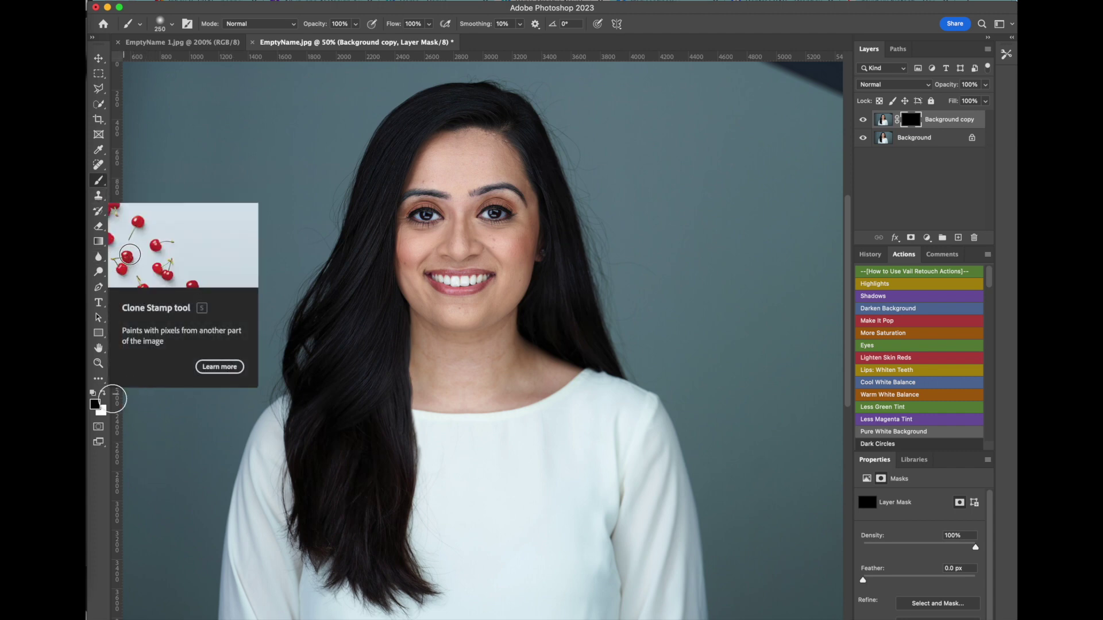
{"action": "left_click", "coordinate": [104, 393]}
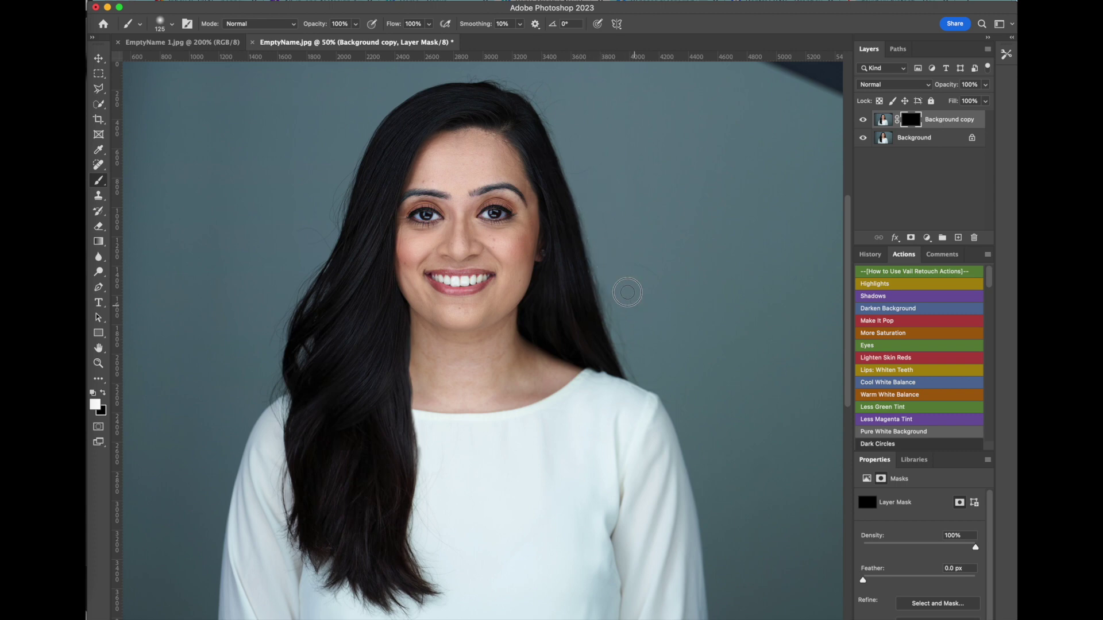
- Paint white on the mask with a soft 125 to 80 px brush along the right hair edge, comparing with the layer hidden
{"action": "mouse_move", "coordinate": [601, 230]}
{"action": "left_mouse_down"}
{"action": "mouse_move", "coordinate": [586, 251]}
{"action": "mouse_move", "coordinate": [580, 202]}
{"action": "mouse_move", "coordinate": [584, 214]}
{"action": "left_mouse_up"}
{"action": "key", "text": "super+plus"}
{"action": "key", "text": "super+plus"}
{"action": "scroll", "coordinate": [616, 303], "scroll_direction": "up", "scroll_amount": 5}
{"action": "scroll", "coordinate": [615, 302], "scroll_direction": "right", "scroll_amount": 2}
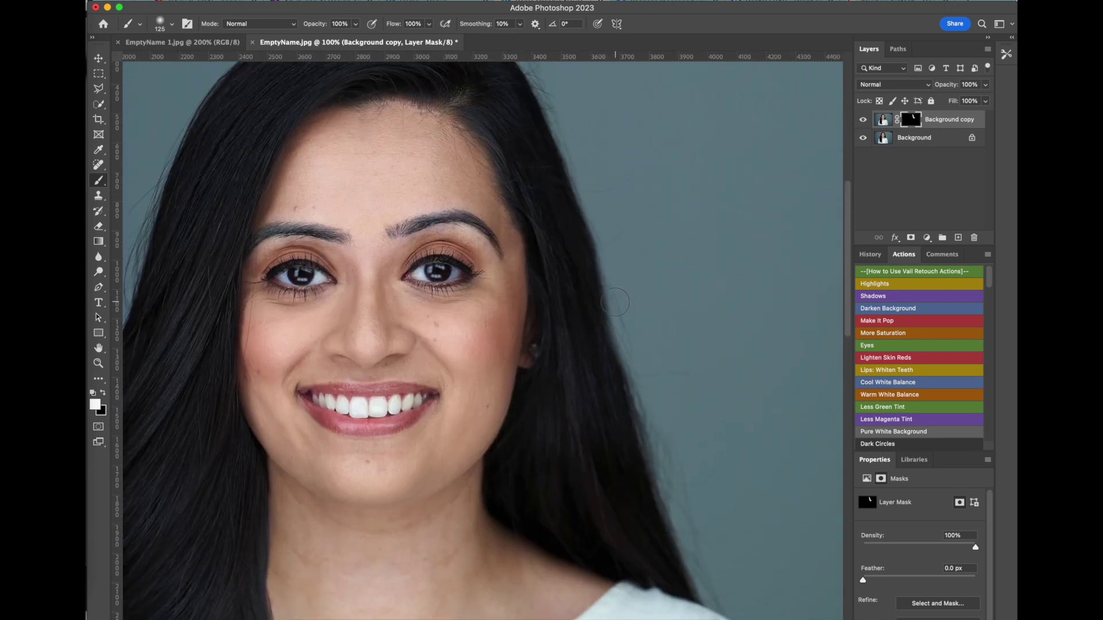
{"action": "scroll", "coordinate": [615, 302], "scroll_direction": "down", "scroll_amount": 1}
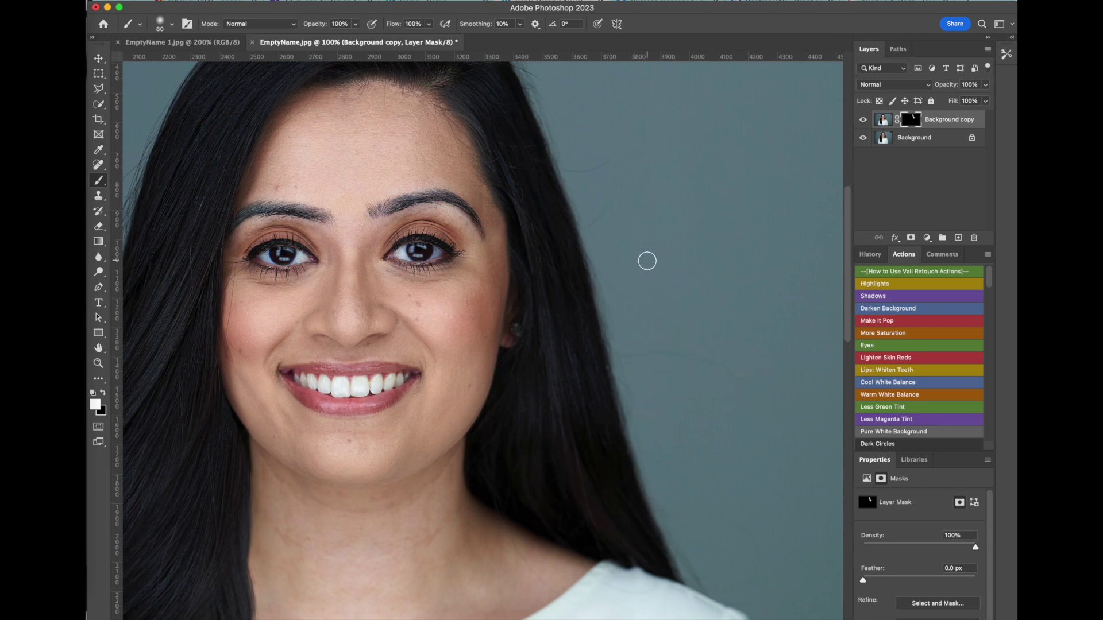
{"action": "left_click", "coordinate": [863, 119]}
{"action": "left_click", "coordinate": [863, 119]}
{"action": "scroll", "coordinate": [675, 470], "scroll_direction": "right", "scroll_amount": 1}
{"action": "scroll", "coordinate": [675, 470], "scroll_direction": "down", "scroll_amount": 1}
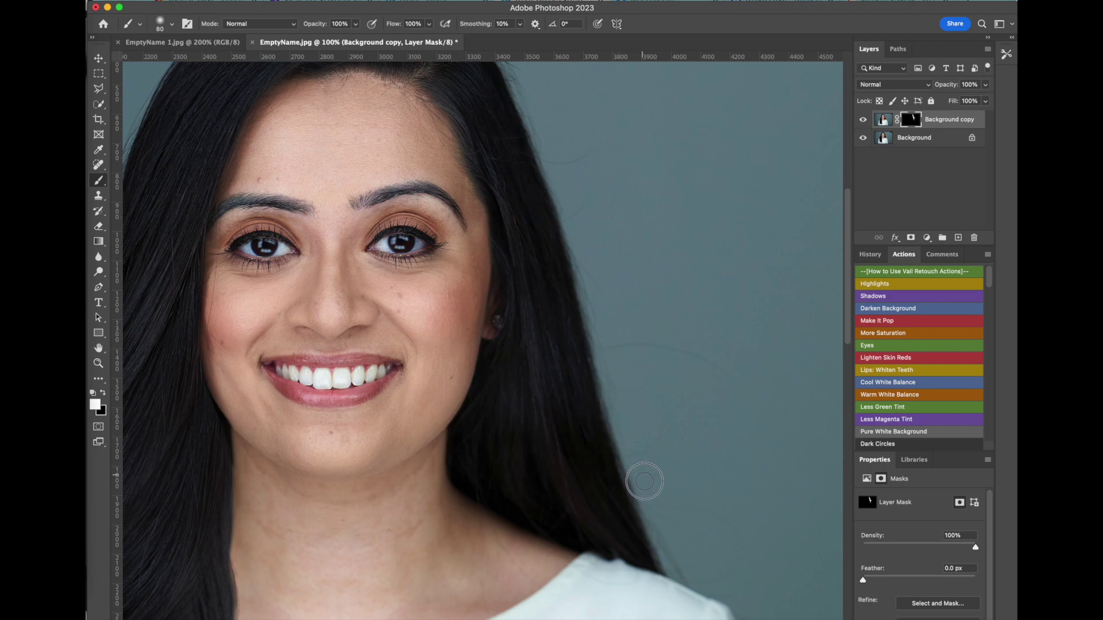
- Paint white on the mask with the 80 px brush to reveal the reshaped left hair edge down to the shoulder
{"action": "scroll", "coordinate": [666, 517], "scroll_direction": "up", "scroll_amount": 10}
{"action": "scroll", "coordinate": [679, 532], "scroll_direction": "down", "scroll_amount": 10}
{"action": "scroll", "coordinate": [561, 341], "scroll_direction": "up", "scroll_amount": 2}
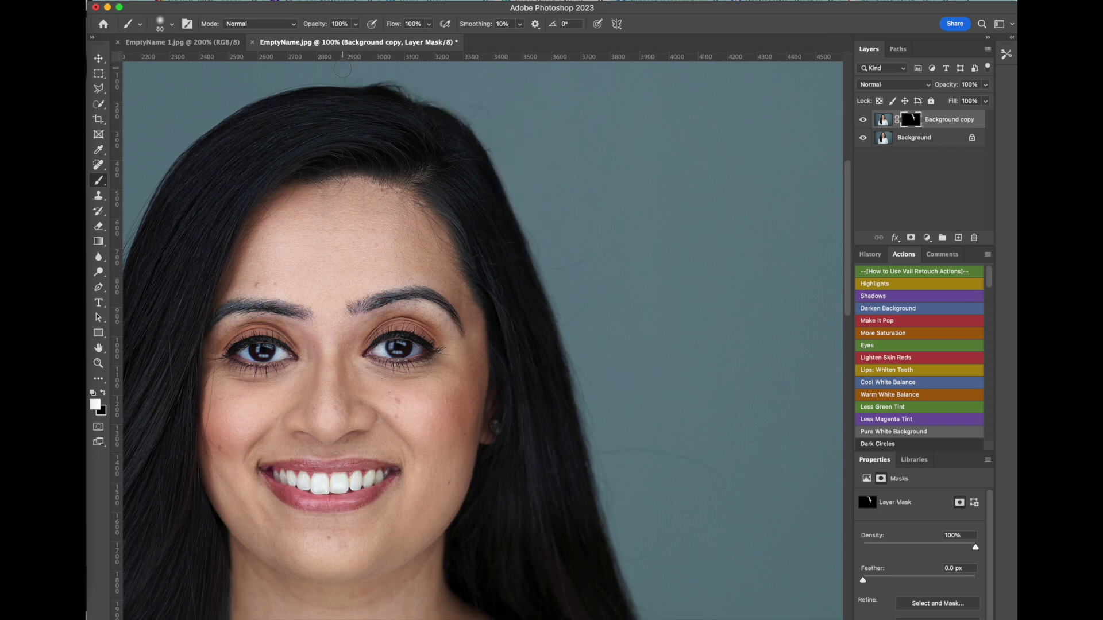
{"action": "scroll", "coordinate": [399, 261], "scroll_direction": "left", "scroll_amount": 5}
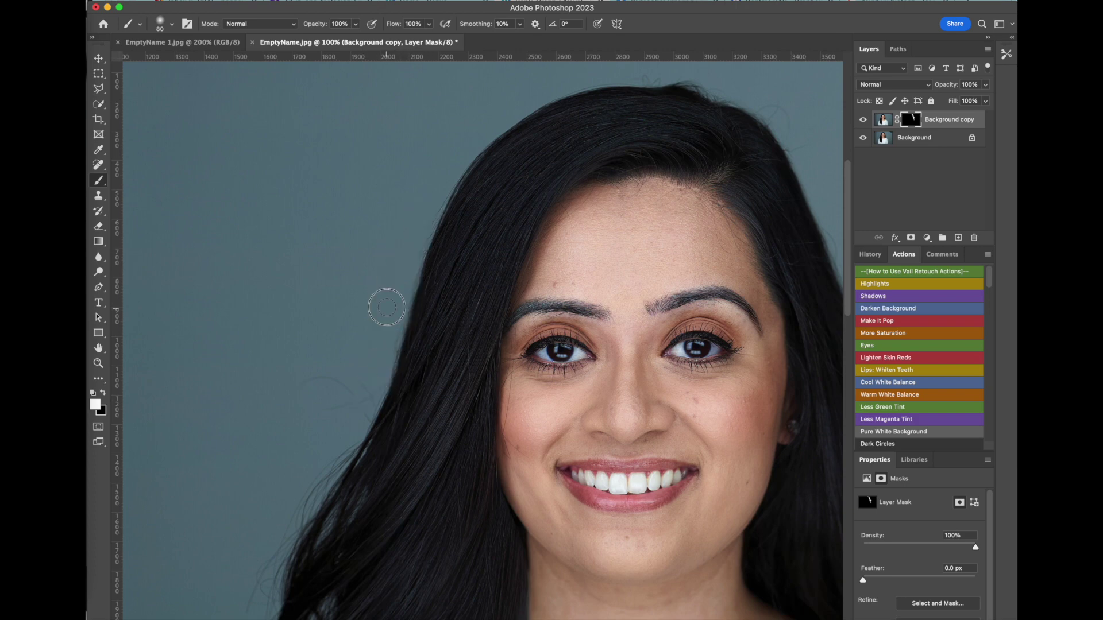
{"action": "scroll", "coordinate": [367, 374], "scroll_direction": "down", "scroll_amount": 2}
{"action": "scroll", "coordinate": [367, 374], "scroll_direction": "left", "scroll_amount": 1}
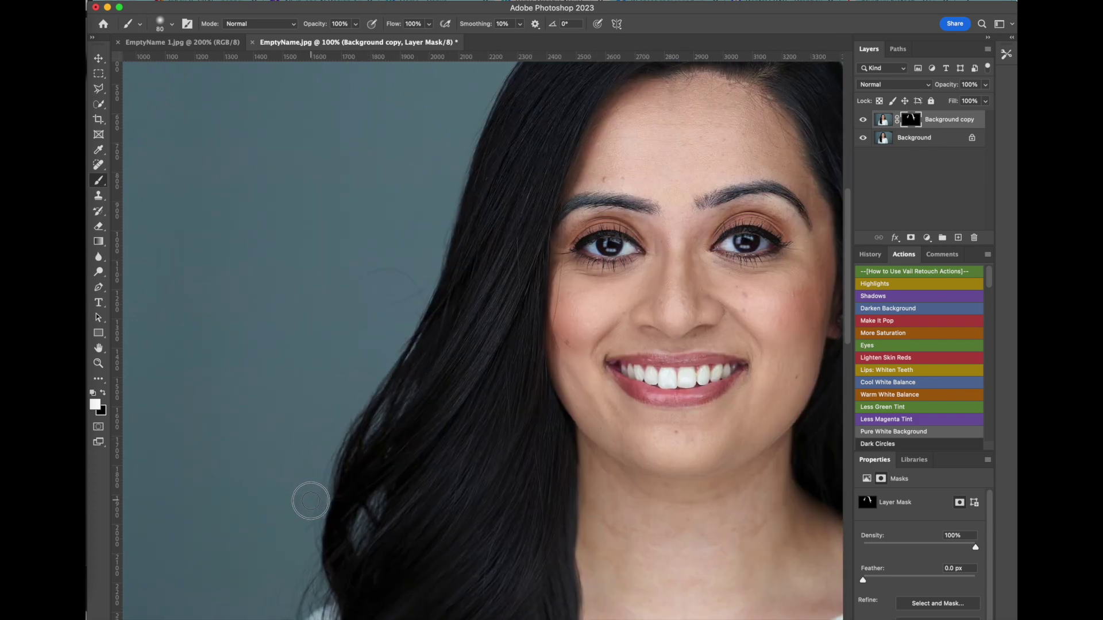
{"action": "scroll", "coordinate": [310, 519], "scroll_direction": "down", "scroll_amount": 2}
{"action": "mouse_move", "coordinate": [325, 514]}
{"action": "left_mouse_down"}
{"action": "mouse_move", "coordinate": [298, 522]}
{"action": "mouse_move", "coordinate": [304, 466]}
{"action": "mouse_move", "coordinate": [326, 534]}
{"action": "left_mouse_up"}
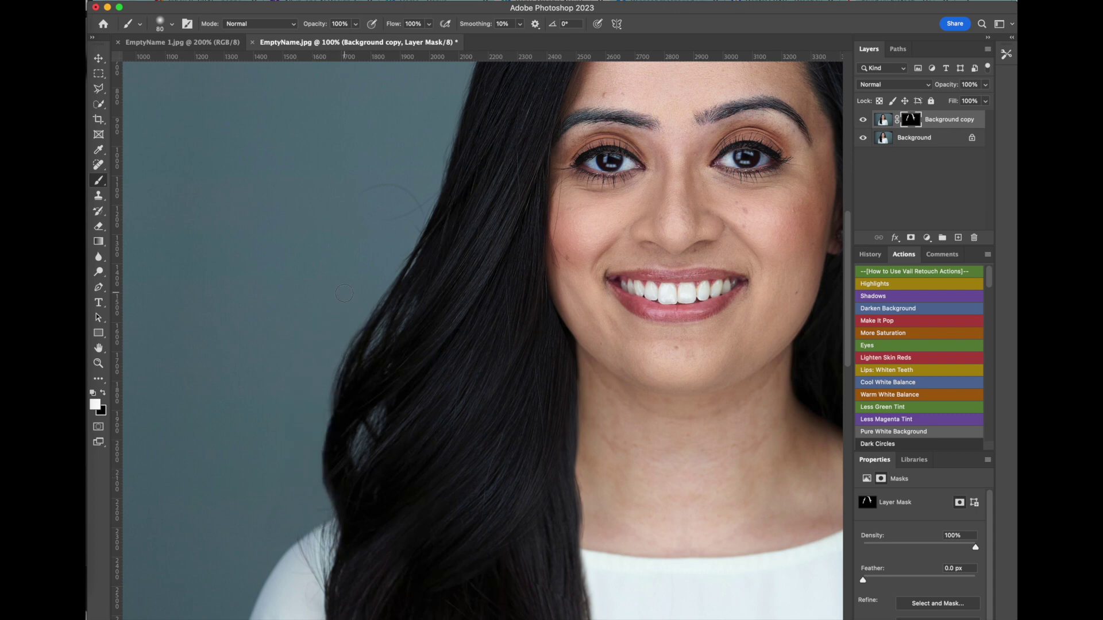
- Stamp all visible layers into a new layer and remove stray hairs beside the right hair edge with the 80 px Spot Healing Brush
{"action": "scroll", "coordinate": [344, 294], "scroll_direction": "right", "scroll_amount": 10}
{"action": "scroll", "coordinate": [344, 294], "scroll_direction": "up", "scroll_amount": 5}
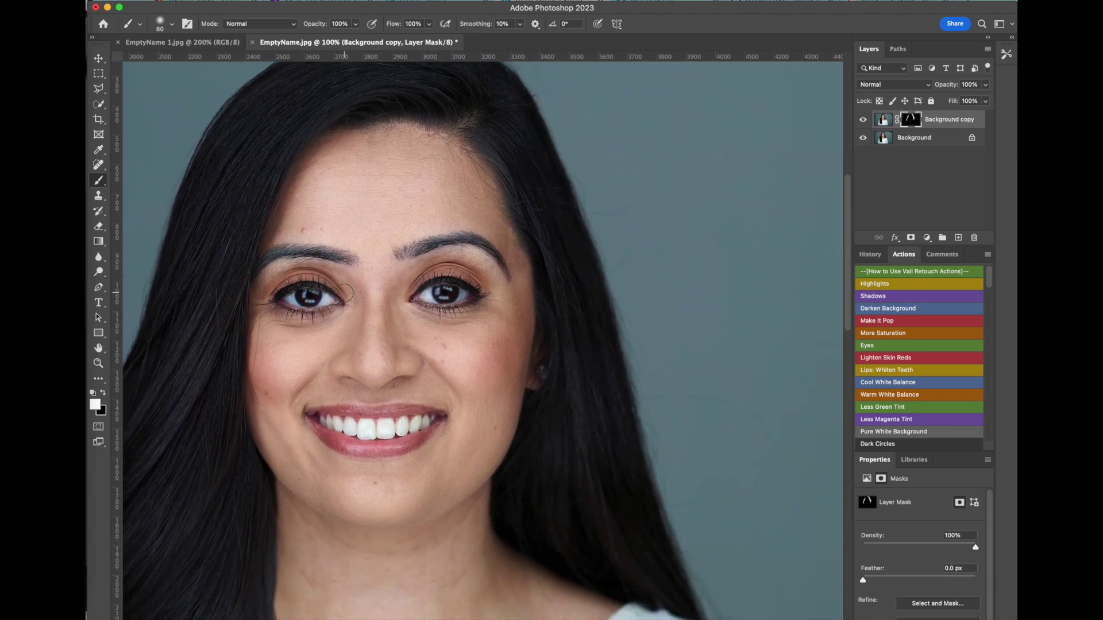
{"action": "key", "text": "super+minus"}
{"action": "key", "text": "super+minus"}
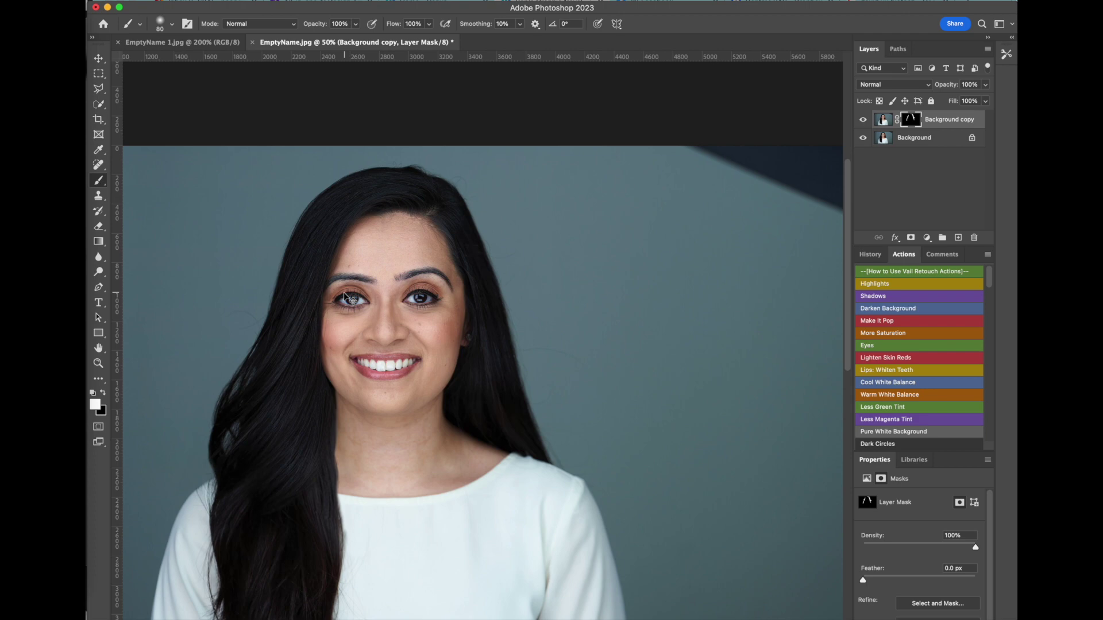
{"action": "key", "text": "super+plus"}
{"action": "key", "text": "super+plus"}
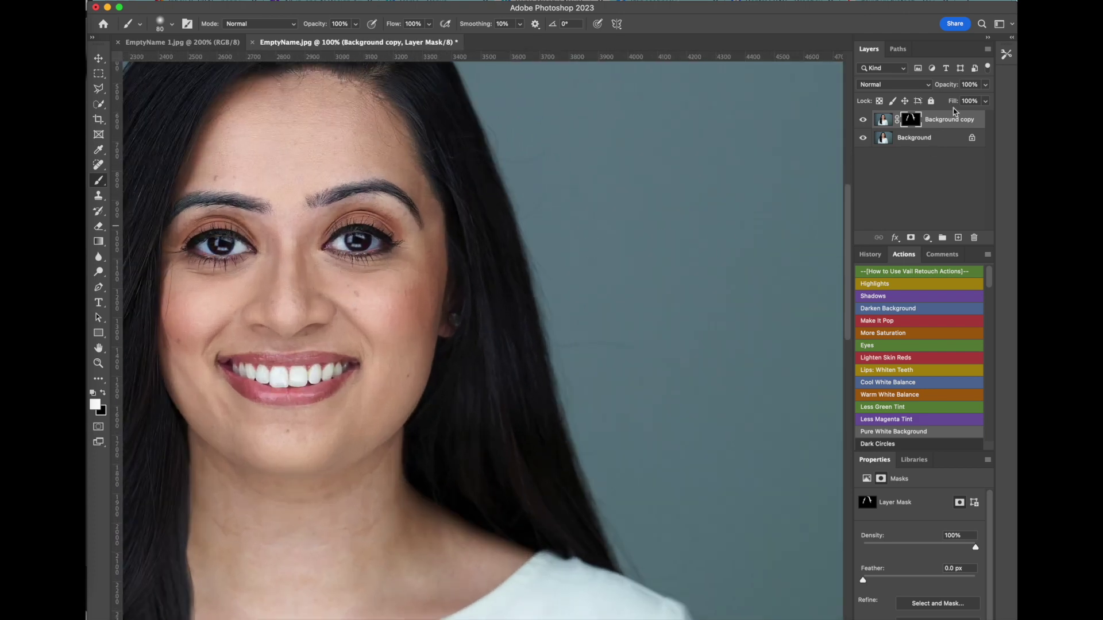
{"action": "key", "text": "super+alt+shift+e"}
{"action": "left_click_drag", "start_coordinate": [100, 163], "coordinate": [128, 163]}
{"action": "mouse_move", "coordinate": [666, 359]}
{"action": "left_mouse_down"}
{"action": "mouse_move", "coordinate": [598, 336]}
{"action": "mouse_move", "coordinate": [571, 344]}
{"action": "left_mouse_up"}
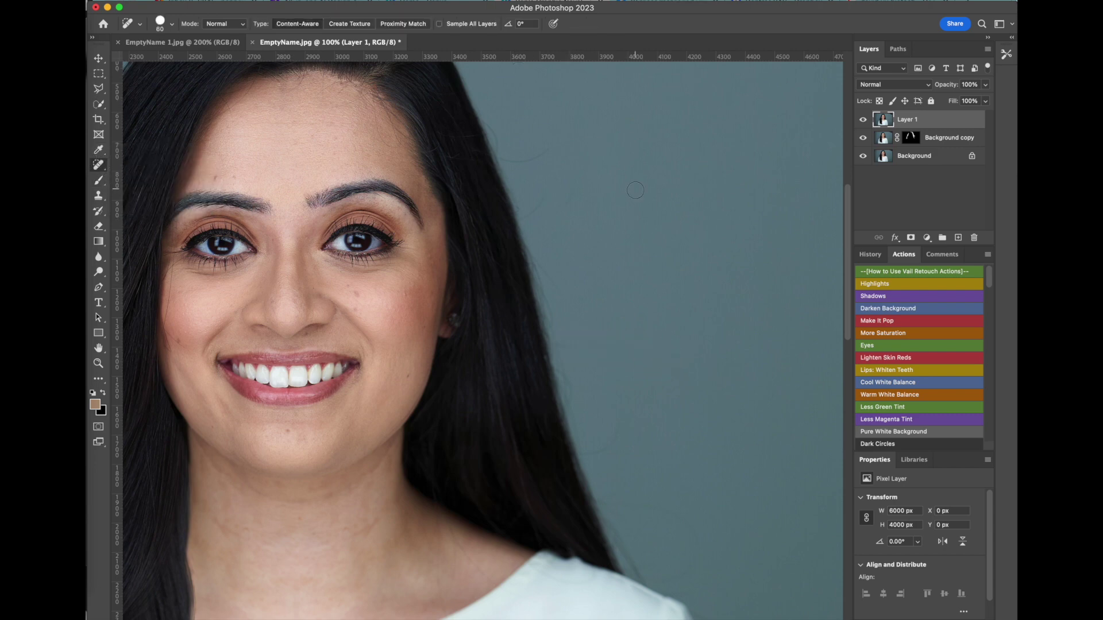
{"action": "left_click_drag", "start_coordinate": [551, 140], "coordinate": [503, 162]}
{"action": "left_click_drag", "start_coordinate": [548, 196], "coordinate": [533, 217]}
{"action": "mouse_move", "coordinate": [621, 424]}
{"action": "left_mouse_down"}
{"action": "mouse_move", "coordinate": [606, 451]}
{"action": "mouse_move", "coordinate": [587, 453]}
{"action": "left_mouse_up"}
{"action": "mouse_move", "coordinate": [634, 506]}
{"action": "left_mouse_down"}
{"action": "mouse_move", "coordinate": [673, 510]}
{"action": "mouse_move", "coordinate": [701, 545]}
{"action": "mouse_move", "coordinate": [666, 581]}
{"action": "left_mouse_up"}
- Reduce the Spot Healing Brush to 20 px and remove stray hairs beside the crown and the left hair edge
{"action": "scroll", "coordinate": [662, 504], "scroll_direction": "up", "scroll_amount": 8}
{"action": "scroll", "coordinate": [663, 504], "scroll_direction": "down", "scroll_amount": 4}
{"action": "key", "text": "bracketleft"}
{"action": "key", "text": "bracketleft"}
{"action": "key", "text": "bracketleft"}
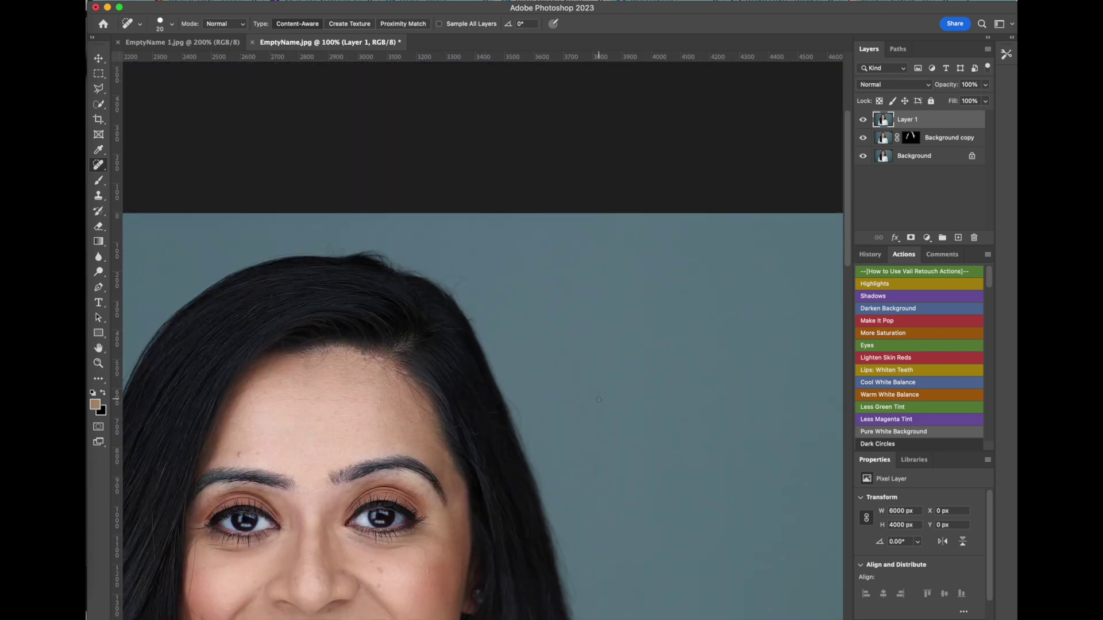
{"action": "left_click_drag", "start_coordinate": [470, 301], "coordinate": [460, 282]}
{"action": "scroll", "coordinate": [448, 273], "scroll_direction": "down", "scroll_amount": 10}
{"action": "scroll", "coordinate": [448, 273], "scroll_direction": "left", "scroll_amount": 10}
{"action": "mouse_move", "coordinate": [391, 283]}
{"action": "left_mouse_down"}
{"action": "mouse_move", "coordinate": [372, 258]}
{"action": "mouse_move", "coordinate": [323, 265]}
{"action": "left_mouse_up"}
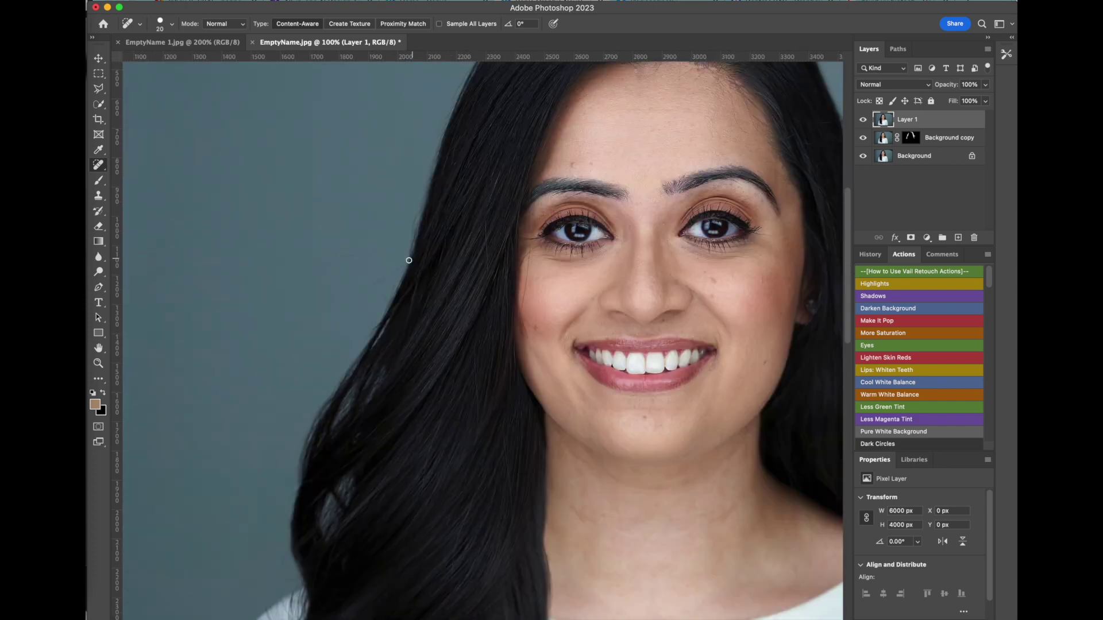
- Clone white fabric over the dark strands on the left shoulder using the 30 px Clone Stamp in Lighten mode
{"action": "scroll", "coordinate": [398, 225], "scroll_direction": "down", "scroll_amount": 8}
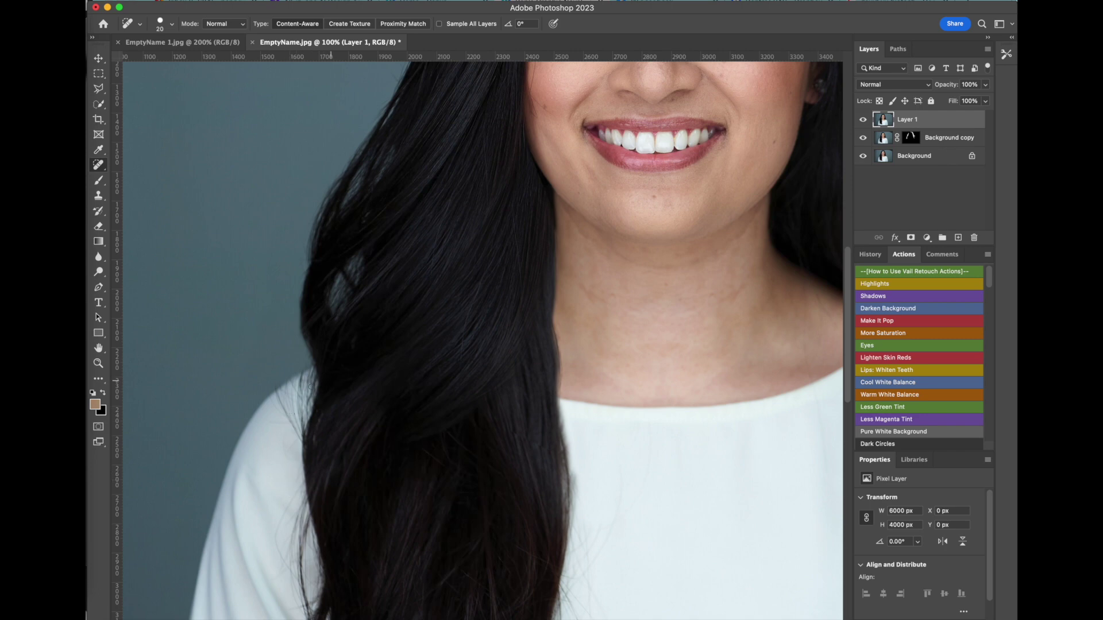
{"action": "scroll", "coordinate": [295, 488], "scroll_direction": "down", "scroll_amount": 2}
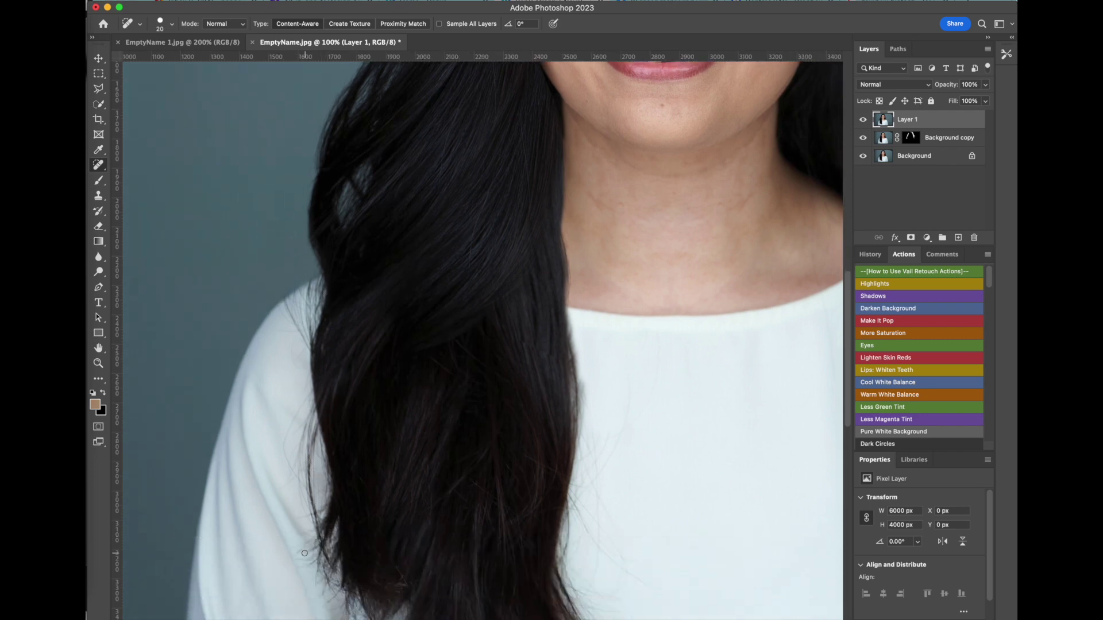
{"action": "left_click", "coordinate": [99, 196]}
{"action": "left_click", "coordinate": [277, 22]}
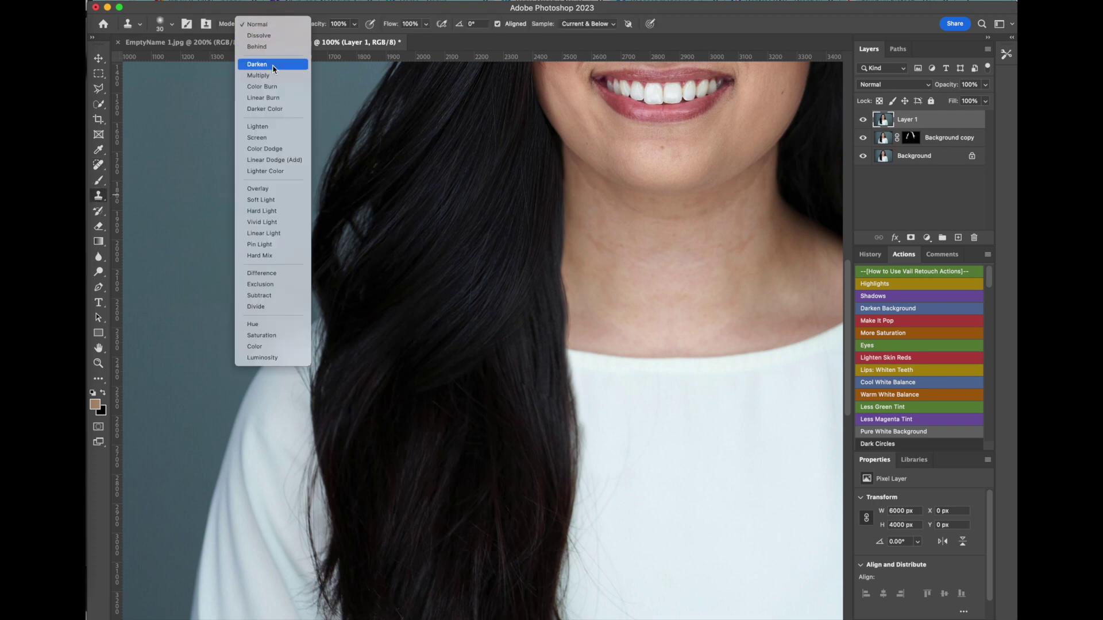
{"action": "left_click", "coordinate": [260, 126]}
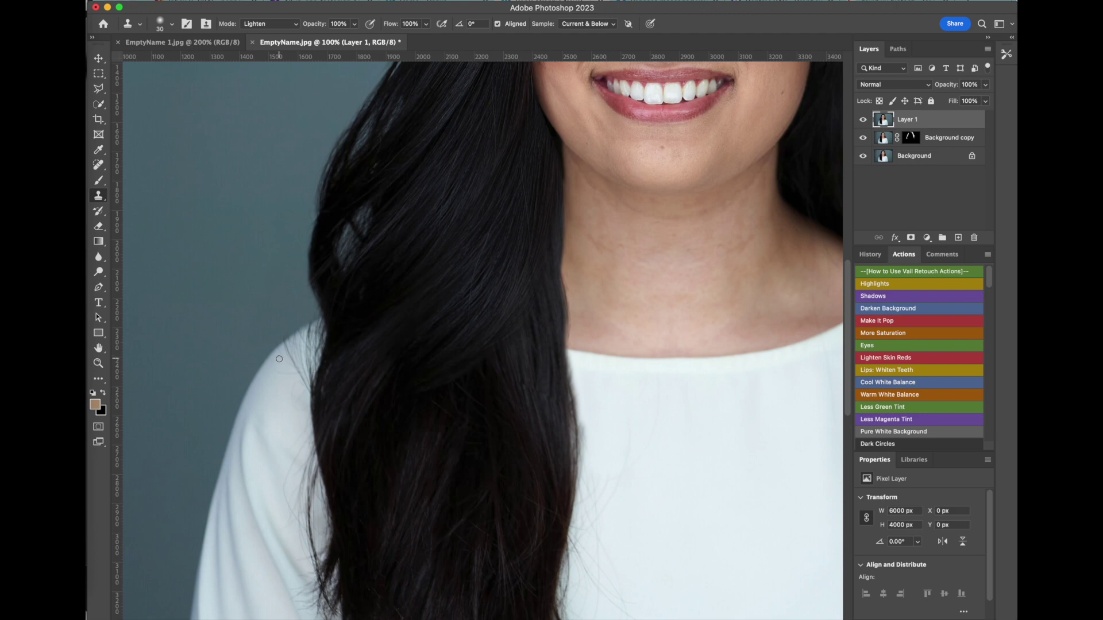
{"action": "scroll", "coordinate": [279, 359], "scroll_direction": "up", "scroll_amount": 1}
{"action": "mouse_move", "coordinate": [302, 329]}
{"action": "left_mouse_down"}
{"action": "mouse_move", "coordinate": [333, 399]}
{"action": "mouse_move", "coordinate": [320, 353]}
{"action": "mouse_move", "coordinate": [291, 342]}
{"action": "mouse_move", "coordinate": [320, 324]}
{"action": "mouse_move", "coordinate": [341, 396]}
{"action": "mouse_move", "coordinate": [345, 343]}
{"action": "mouse_move", "coordinate": [346, 384]}
{"action": "mouse_move", "coordinate": [369, 289]}
{"action": "mouse_move", "coordinate": [356, 398]}
{"action": "mouse_move", "coordinate": [326, 398]}
{"action": "left_mouse_up"}
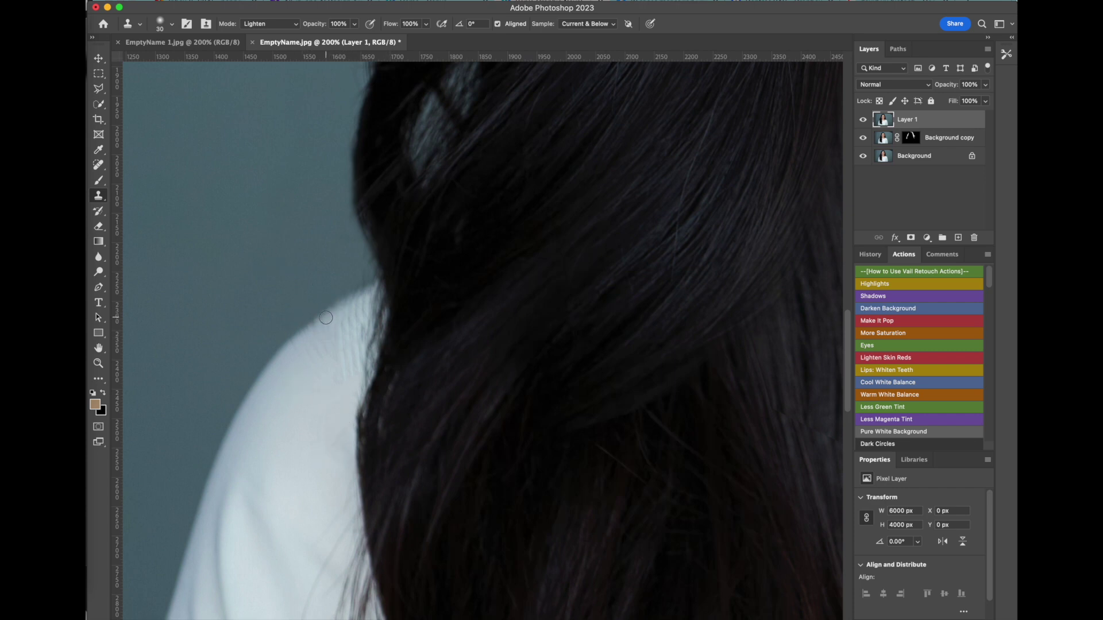
- Smooth the uneven cloned fabric on the left shoulder with two Patch tool corrections and deselect
{"action": "left_click", "coordinate": [99, 166]}
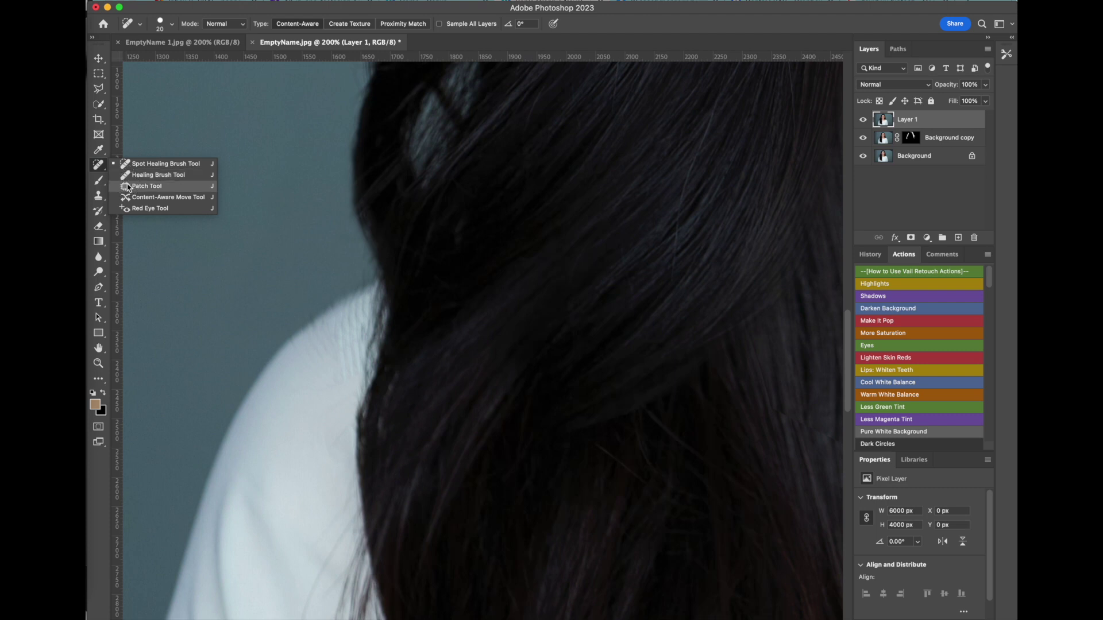
{"action": "left_click", "coordinate": [129, 186]}
{"action": "mouse_move", "coordinate": [363, 301]}
{"action": "left_mouse_down"}
{"action": "mouse_move", "coordinate": [302, 378]}
{"action": "mouse_move", "coordinate": [364, 339]}
{"action": "mouse_move", "coordinate": [320, 427]}
{"action": "left_mouse_up"}
{"action": "key", "text": "super+d"}
{"action": "left_click_drag", "start_coordinate": [334, 321], "coordinate": [331, 325]}
{"action": "key", "text": "super+d"}
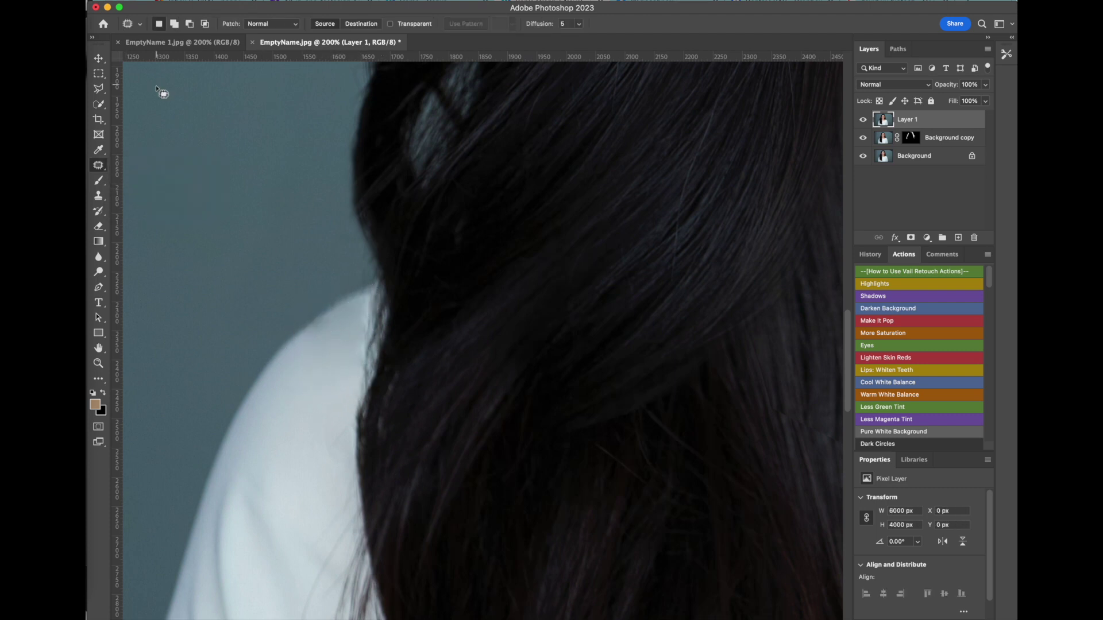
- Start patching the stray hairs over the white sleeve beside the lower hair edge with the Patch tool
{"action": "left_click", "coordinate": [99, 195]}
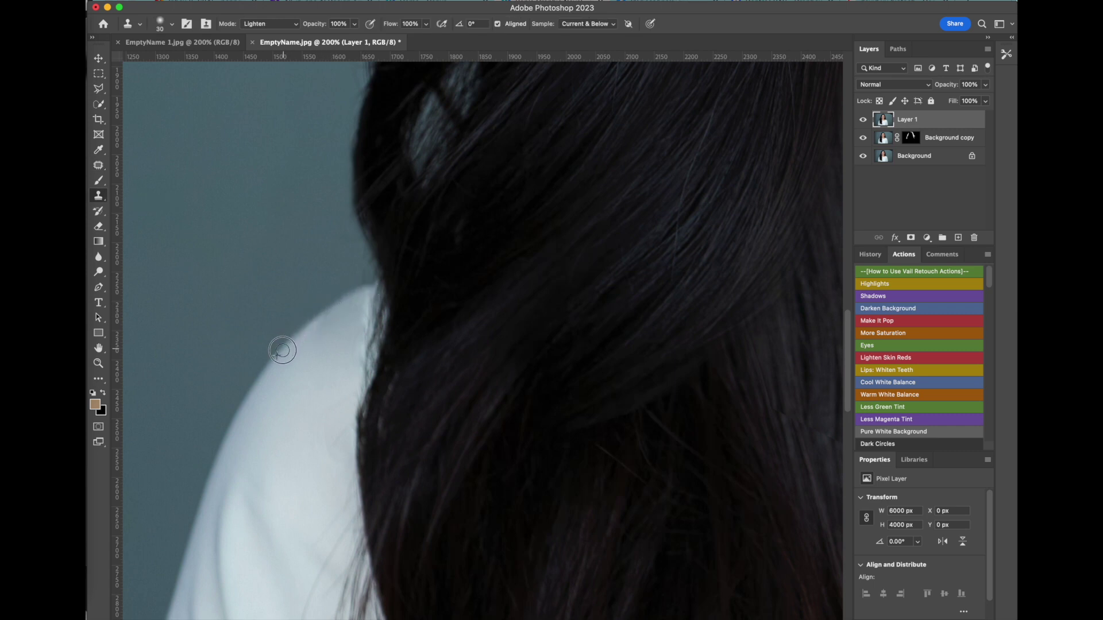
{"action": "left_click", "coordinate": [99, 257]}
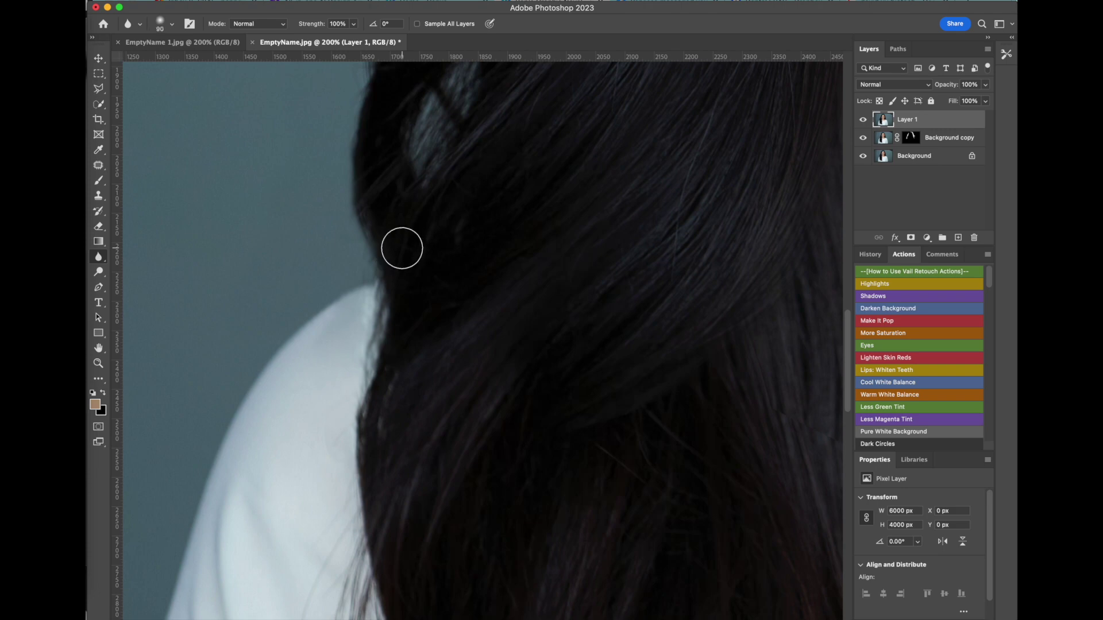
{"action": "left_click", "coordinate": [99, 166]}
{"action": "key", "text": "super+0"}
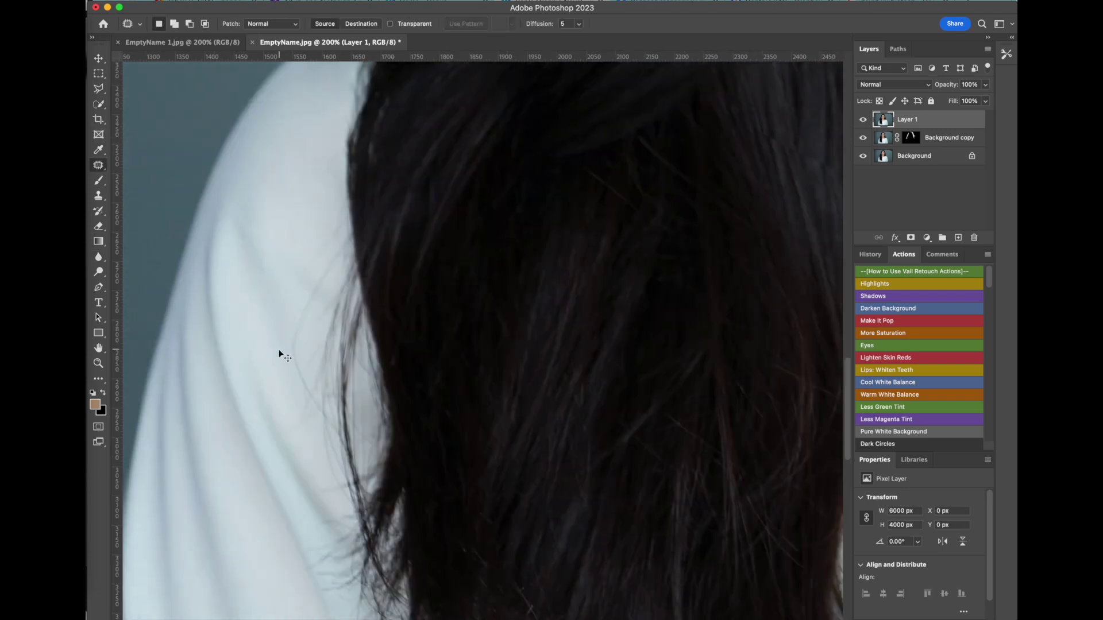